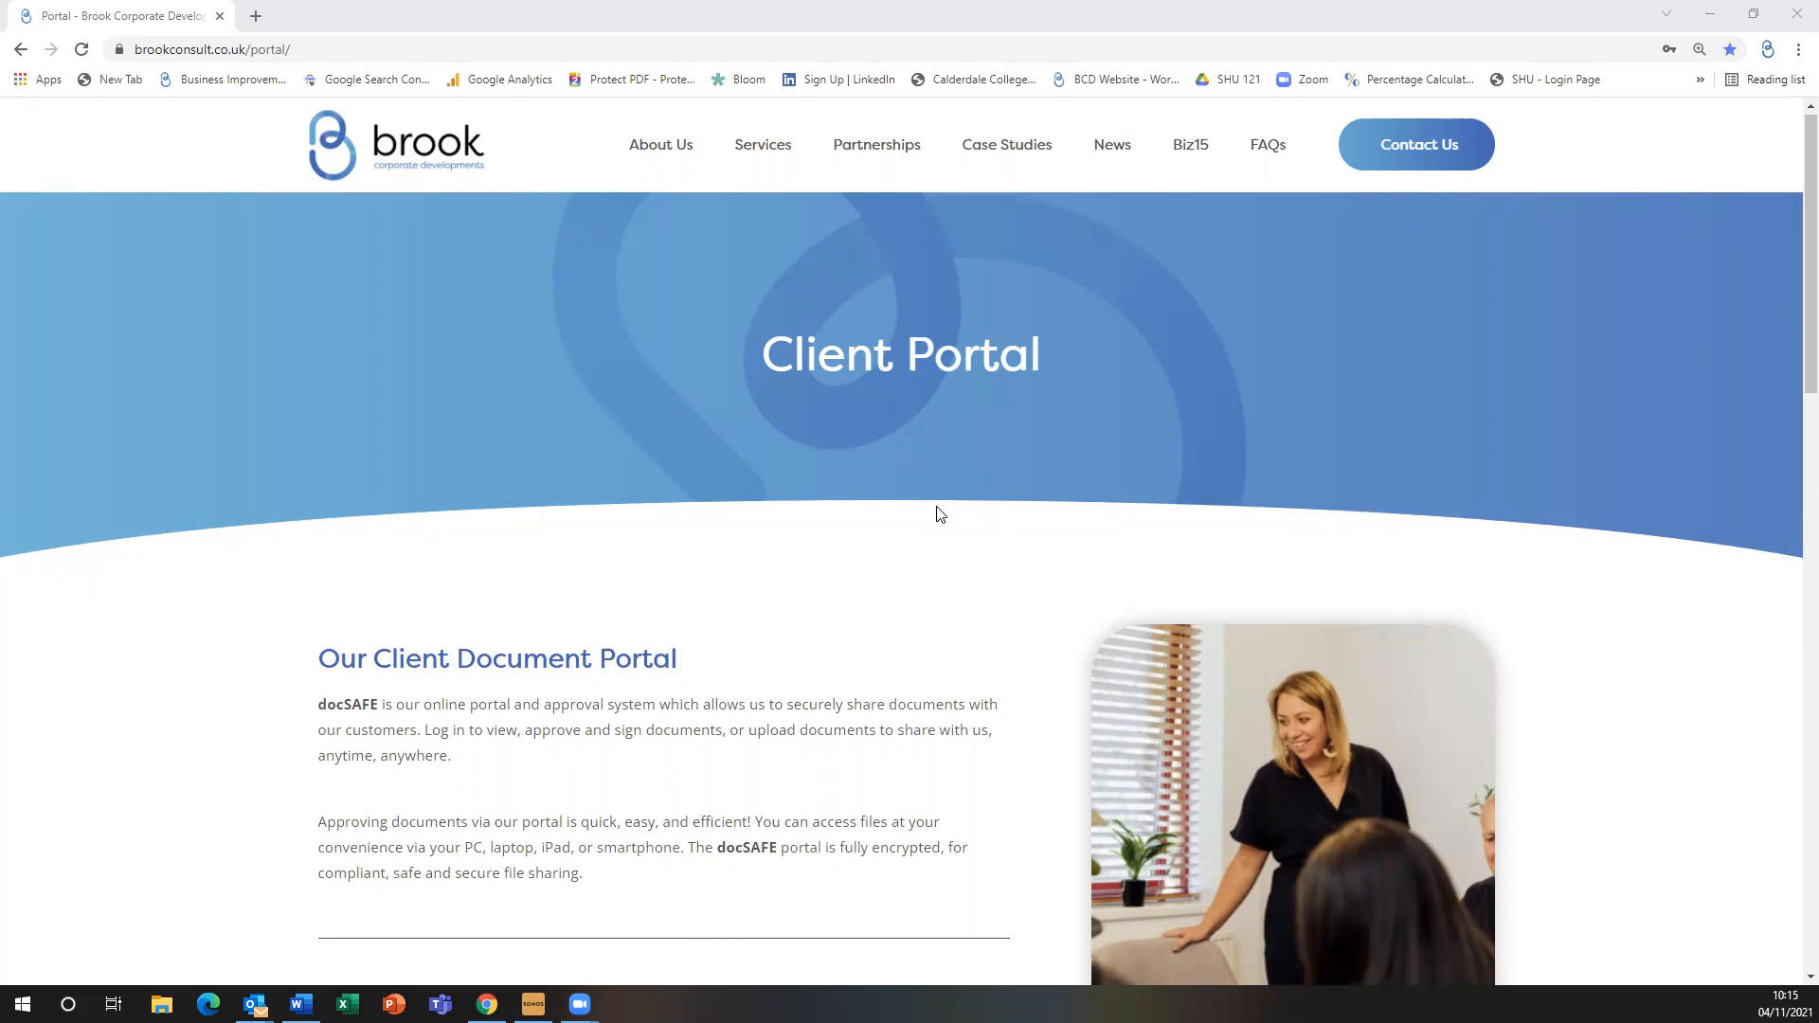
# Scroll the Brook Client Portal page down to the Login Here form with its saved email and password
pyautogui.scroll(5, 935, 511)
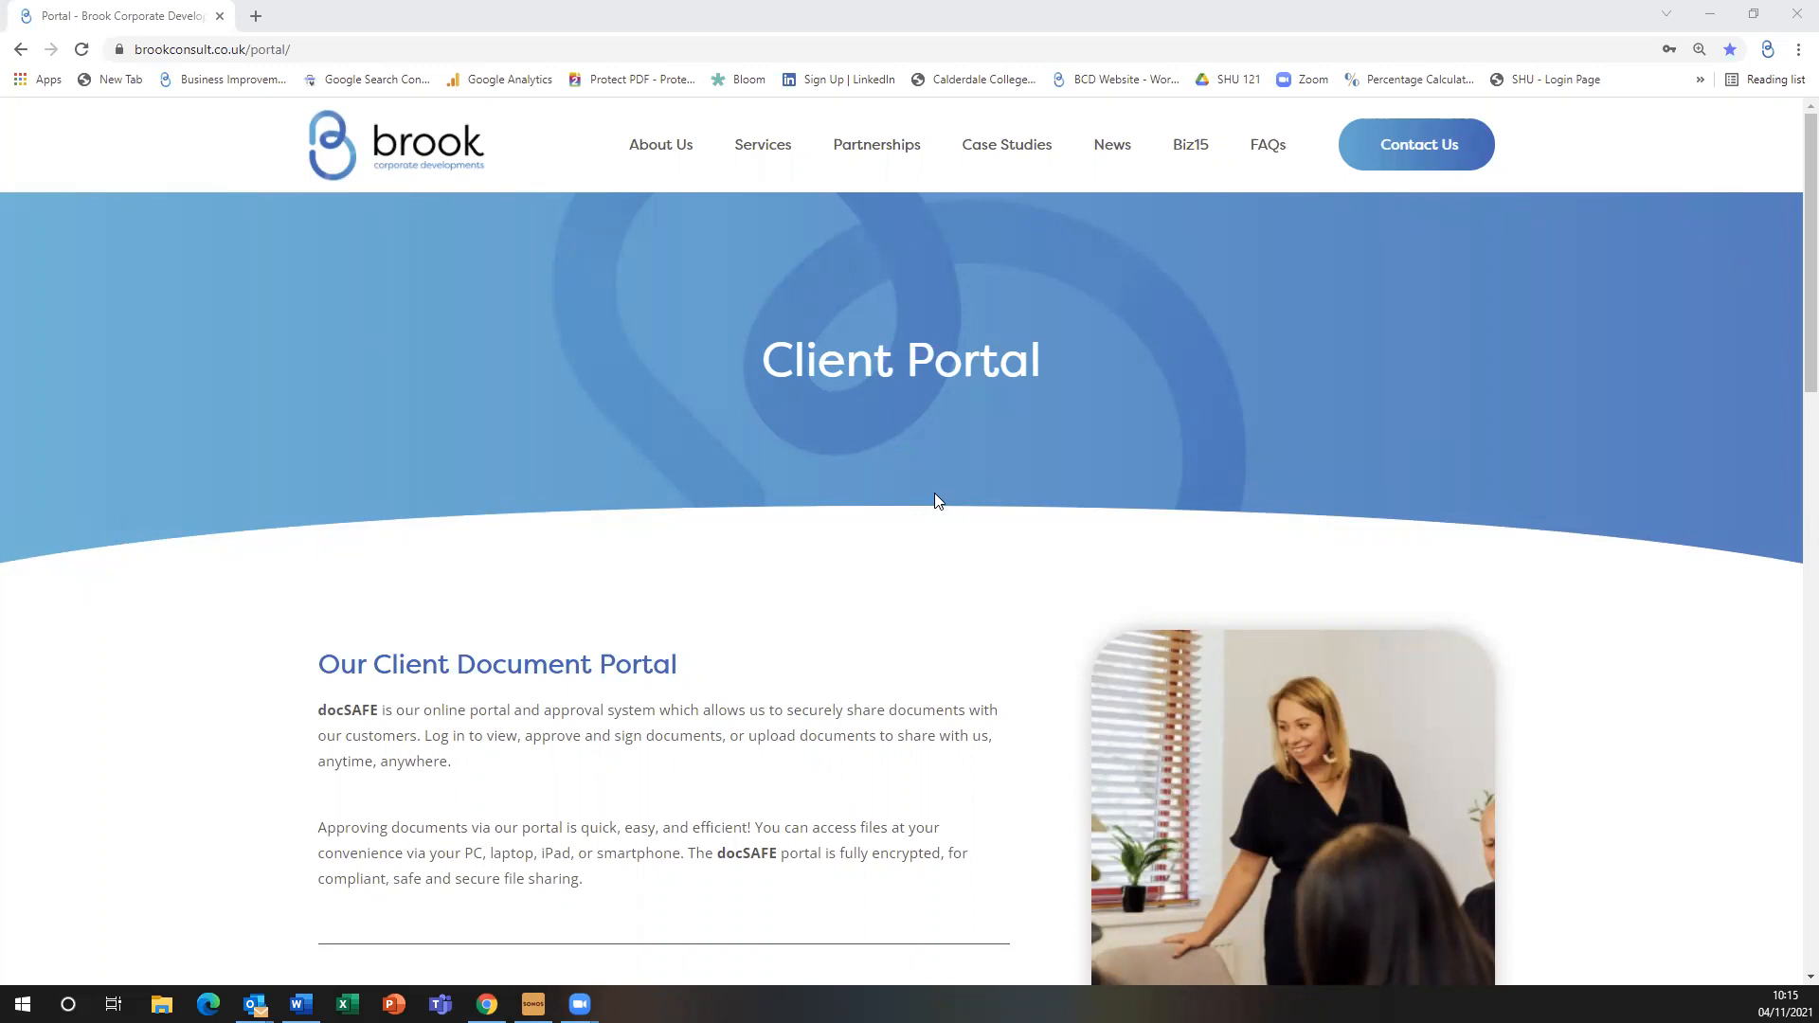
pyautogui.scroll(-4, 900, 541)
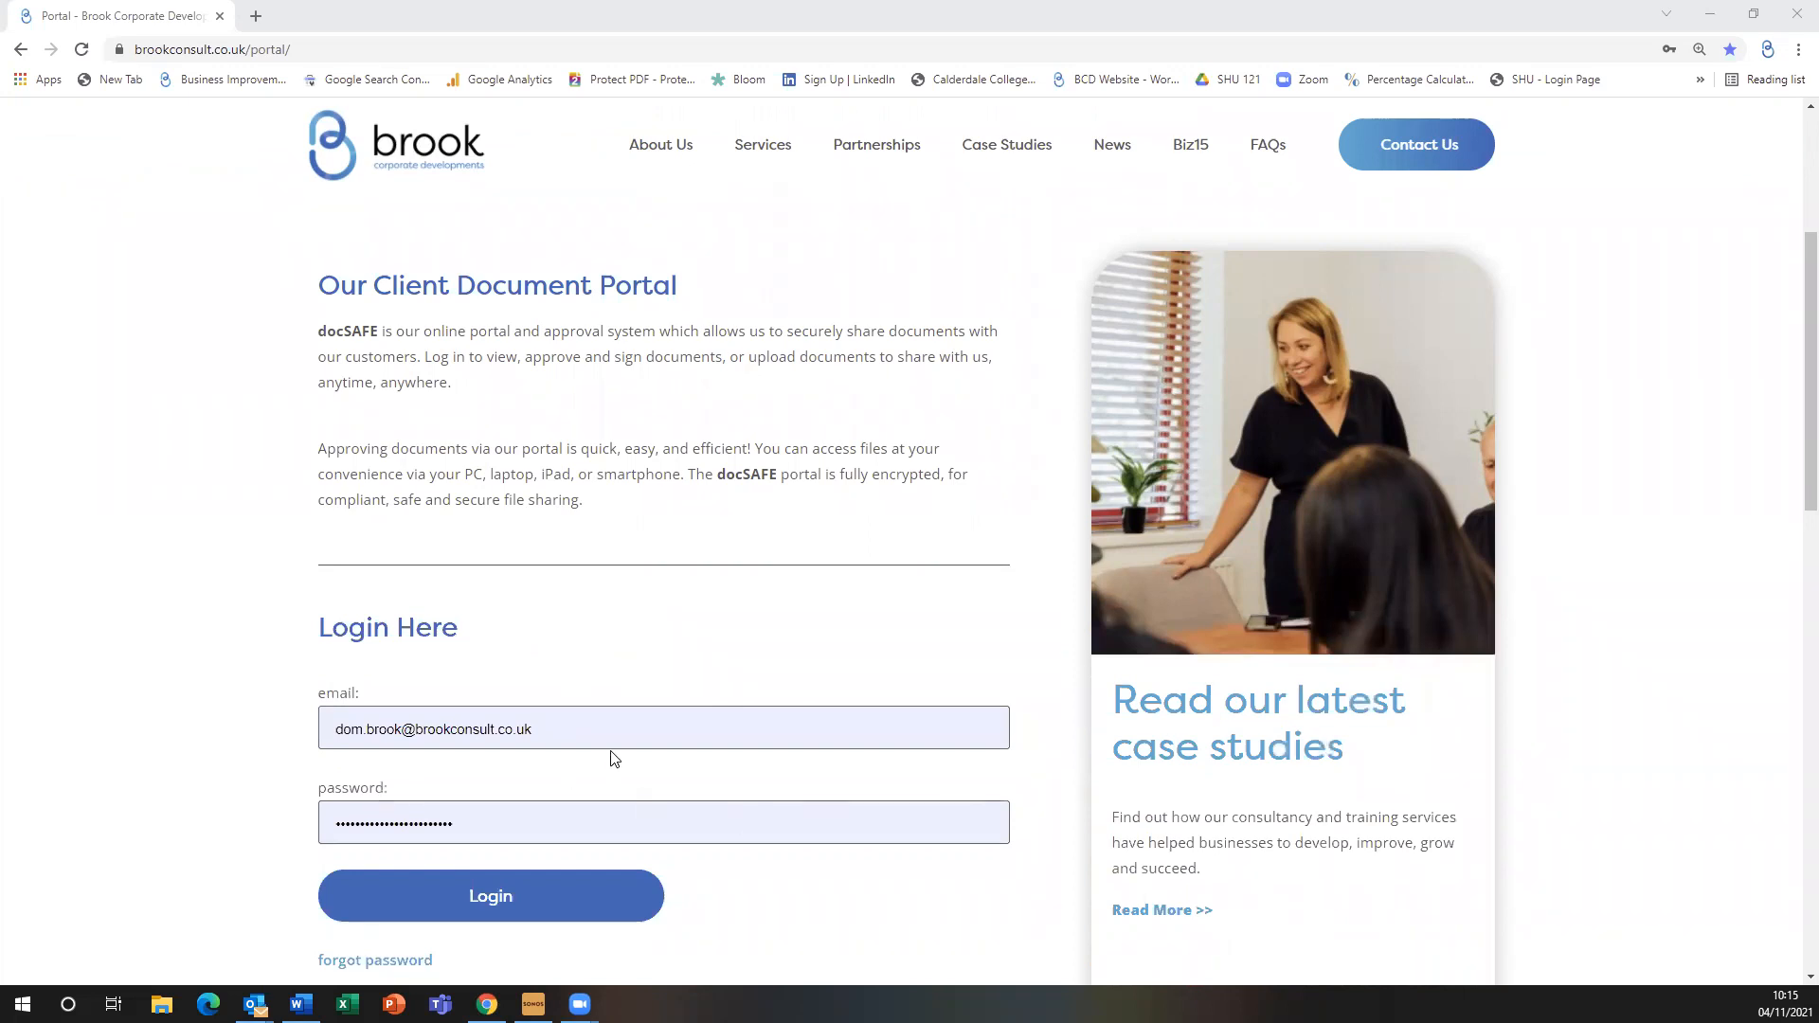
pyautogui.scroll(-2, 617, 723)
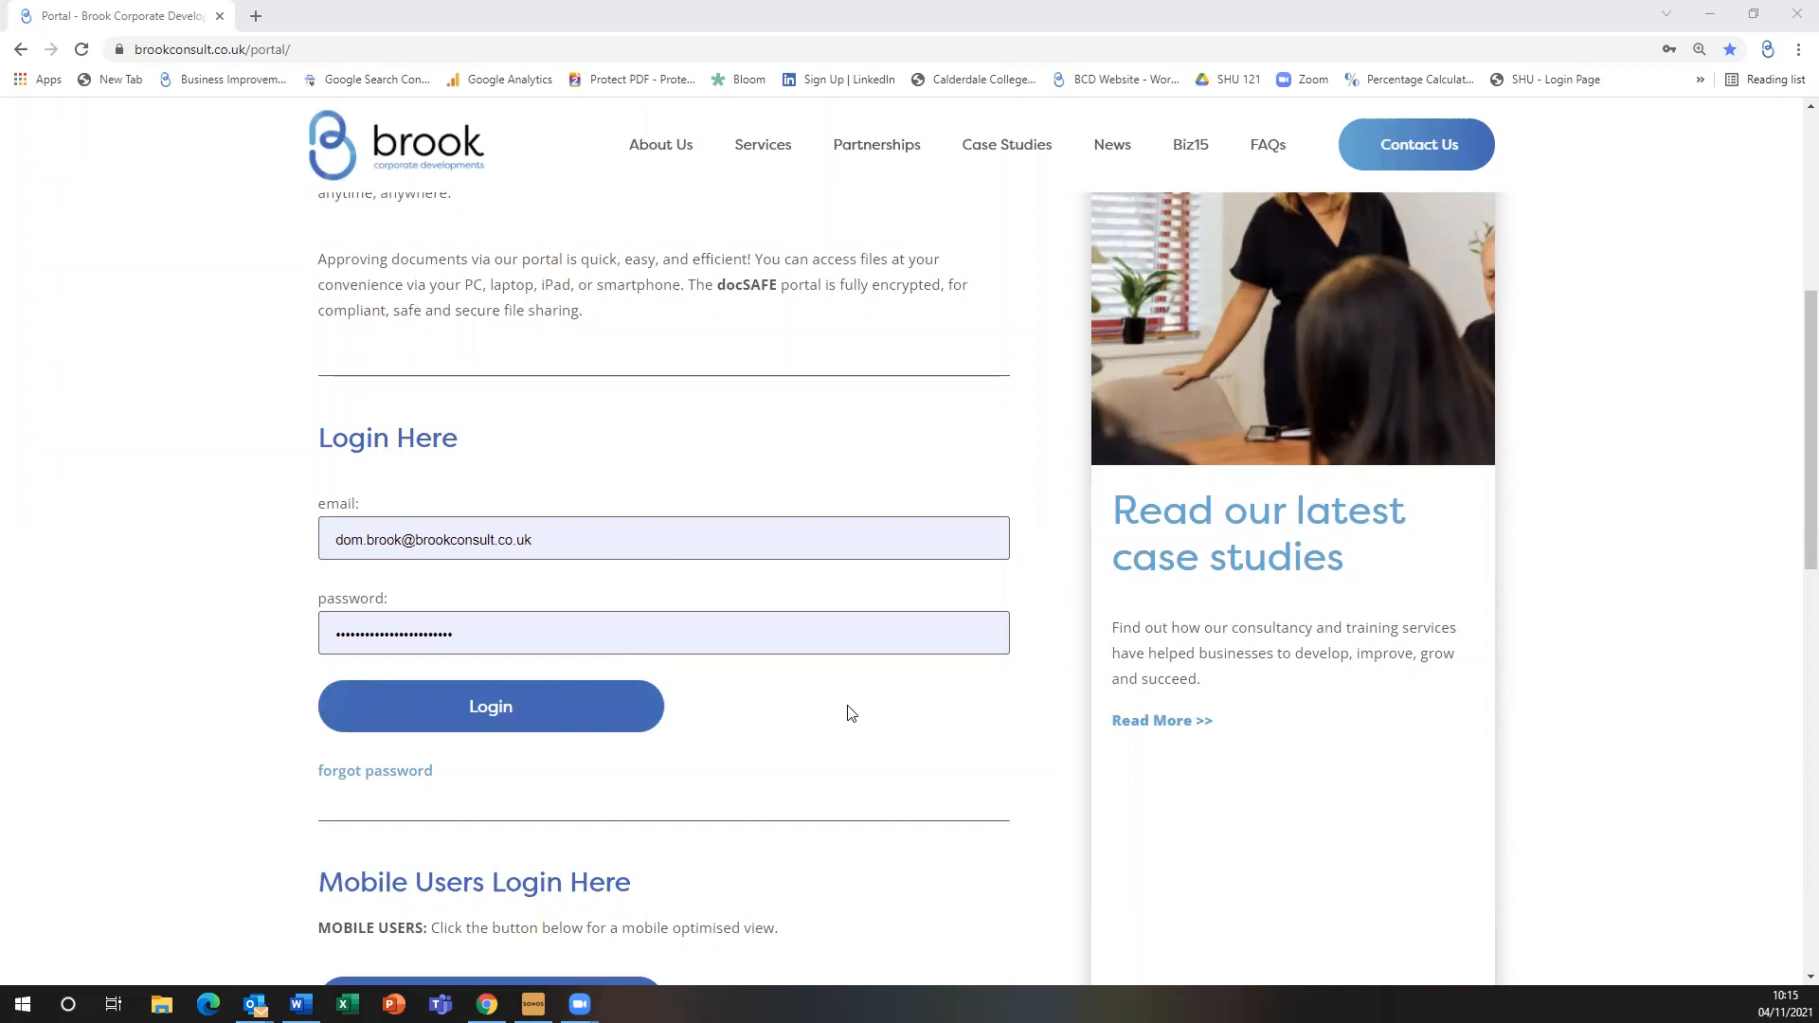
pyautogui.scroll(-2, 839, 714)
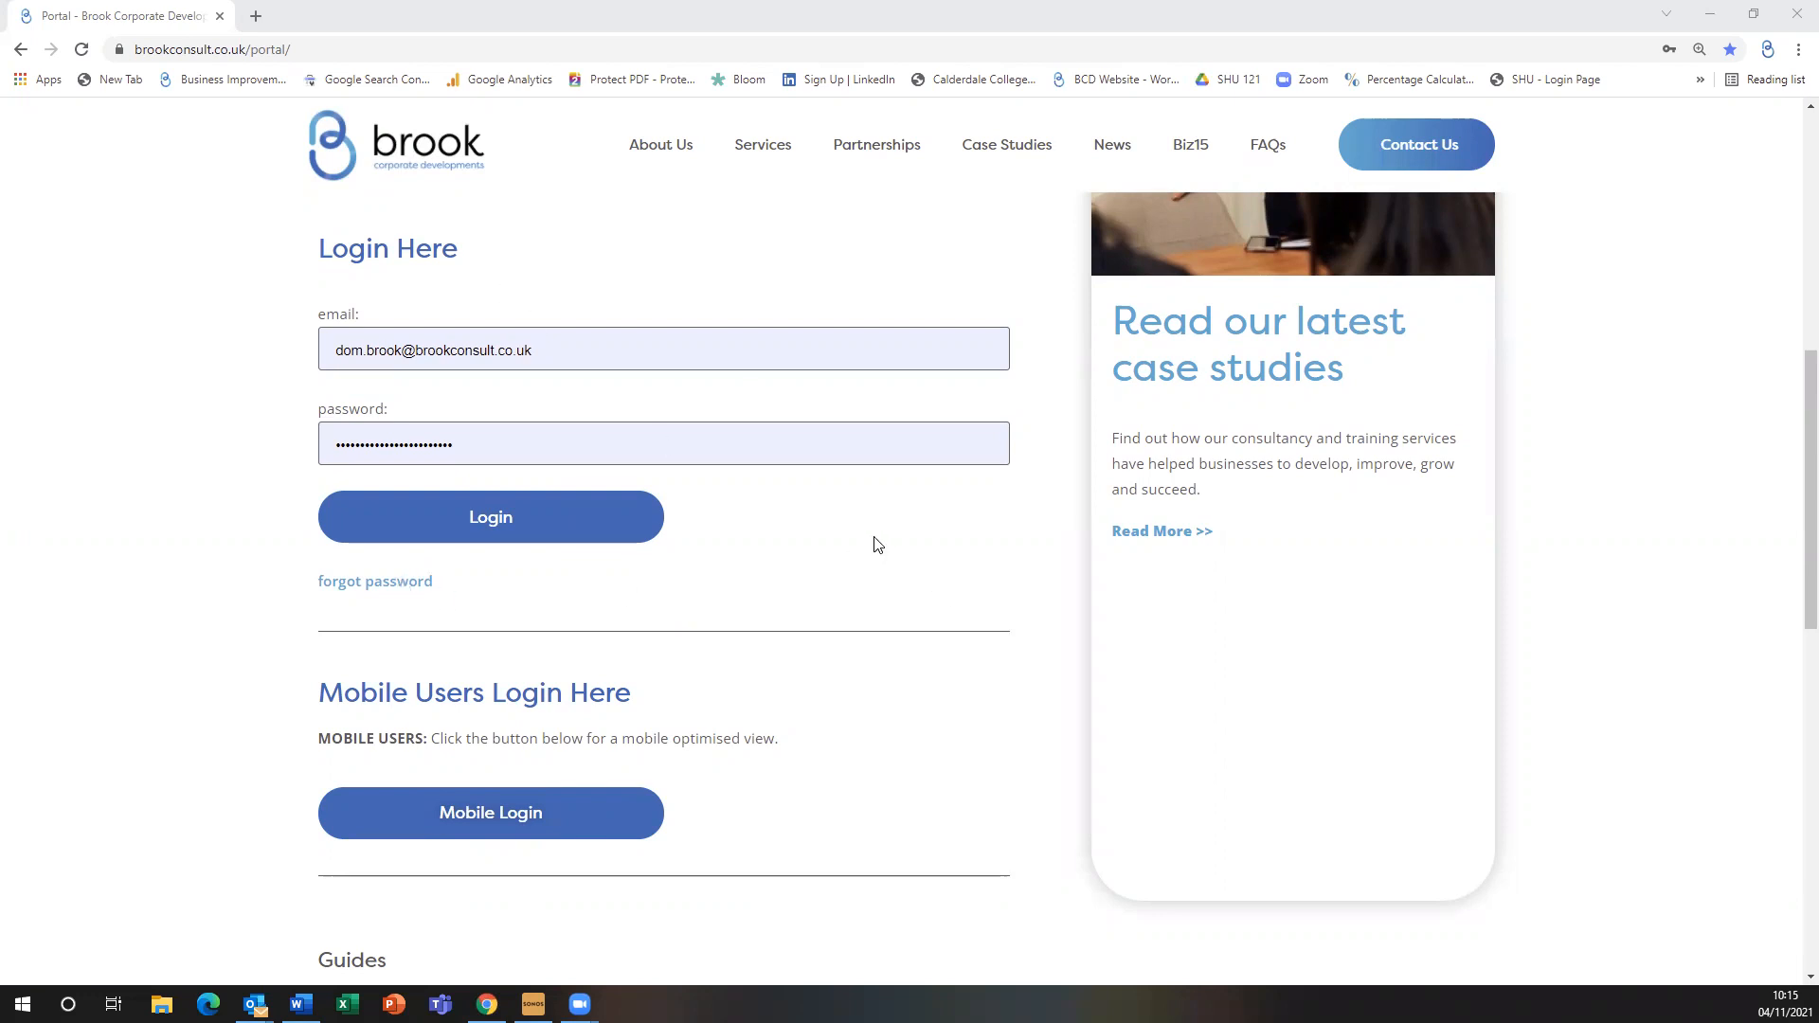
pyautogui.scroll(-2, 869, 544)
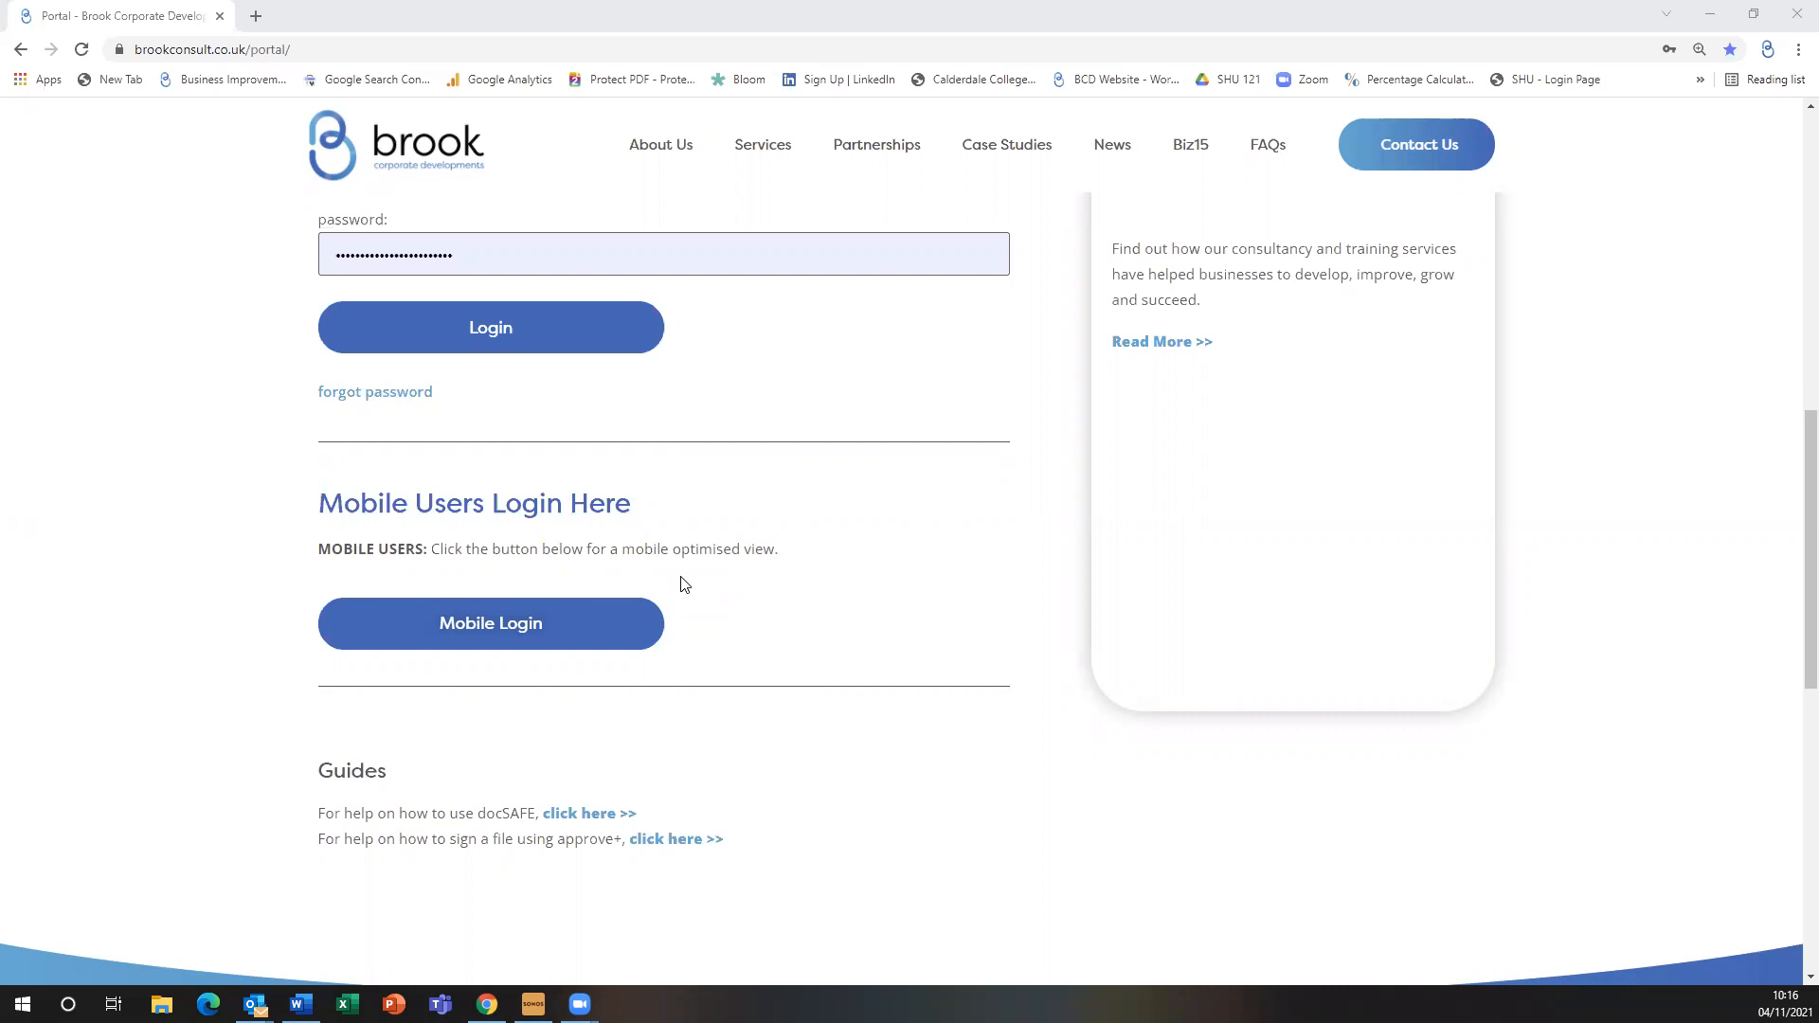
pyautogui.scroll(-3, 816, 625)
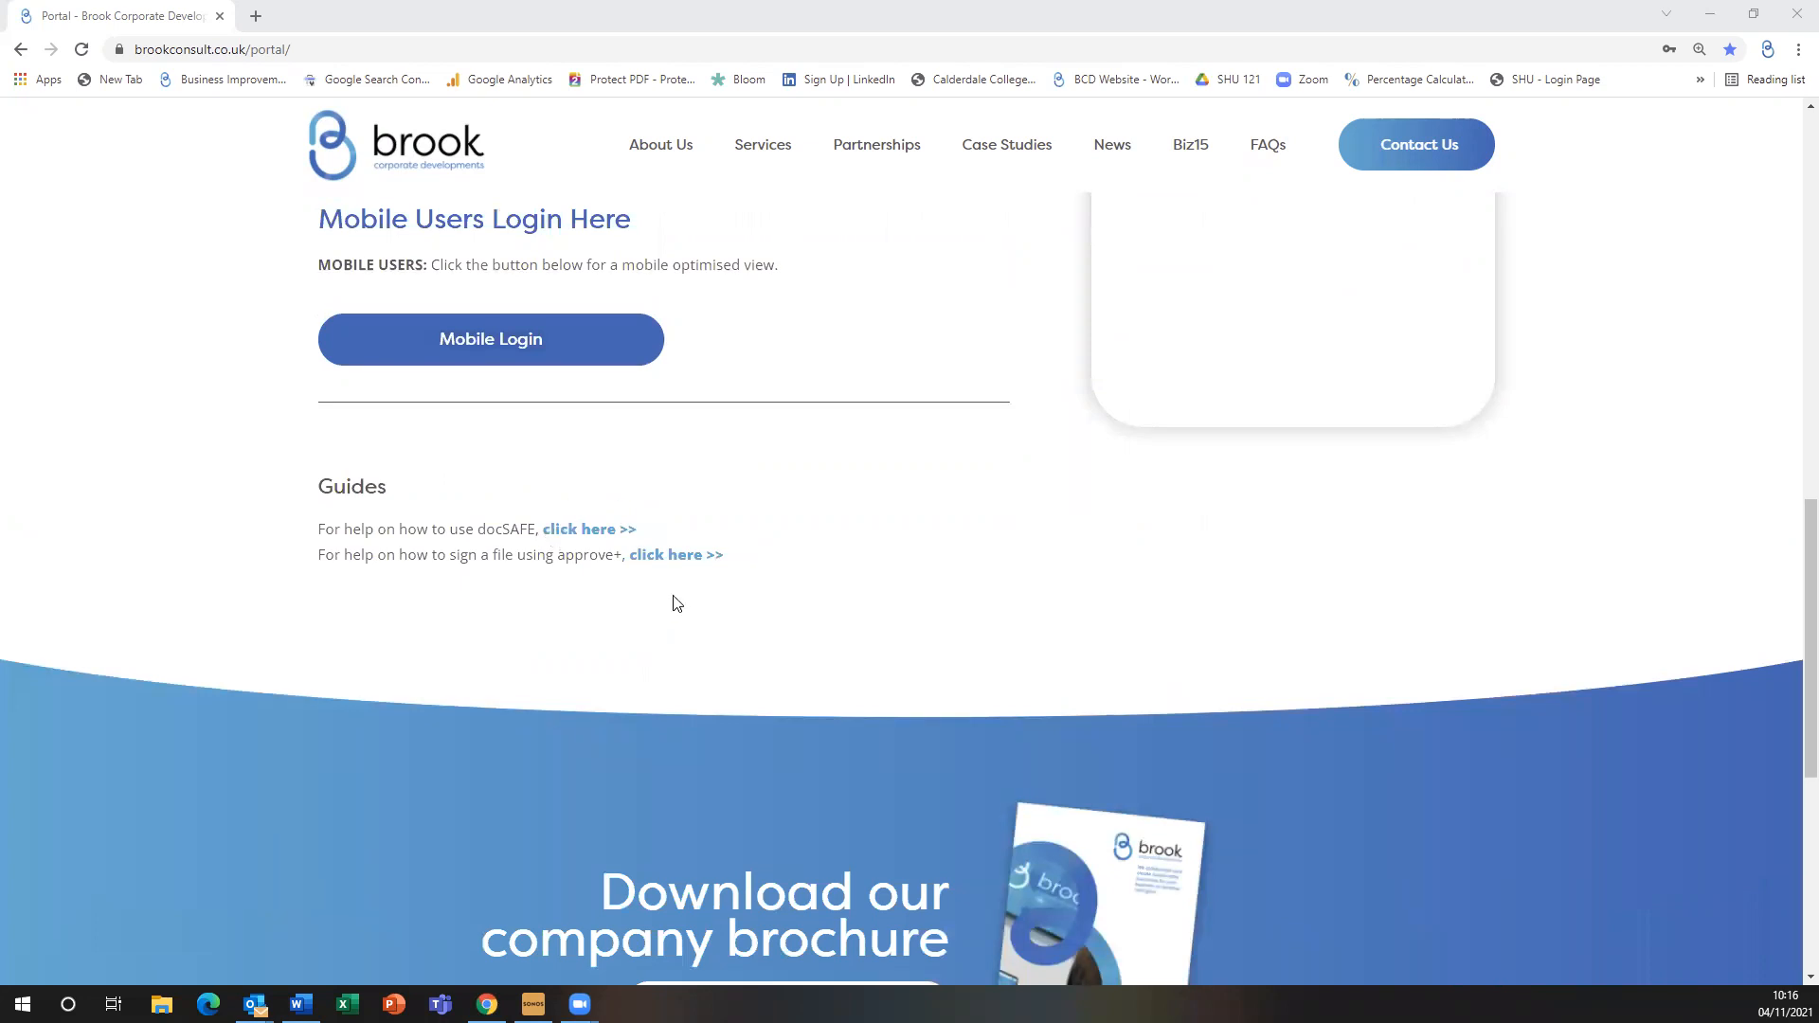
pyautogui.scroll(5, 929, 702)
pyautogui.scroll(5, 752, 601)
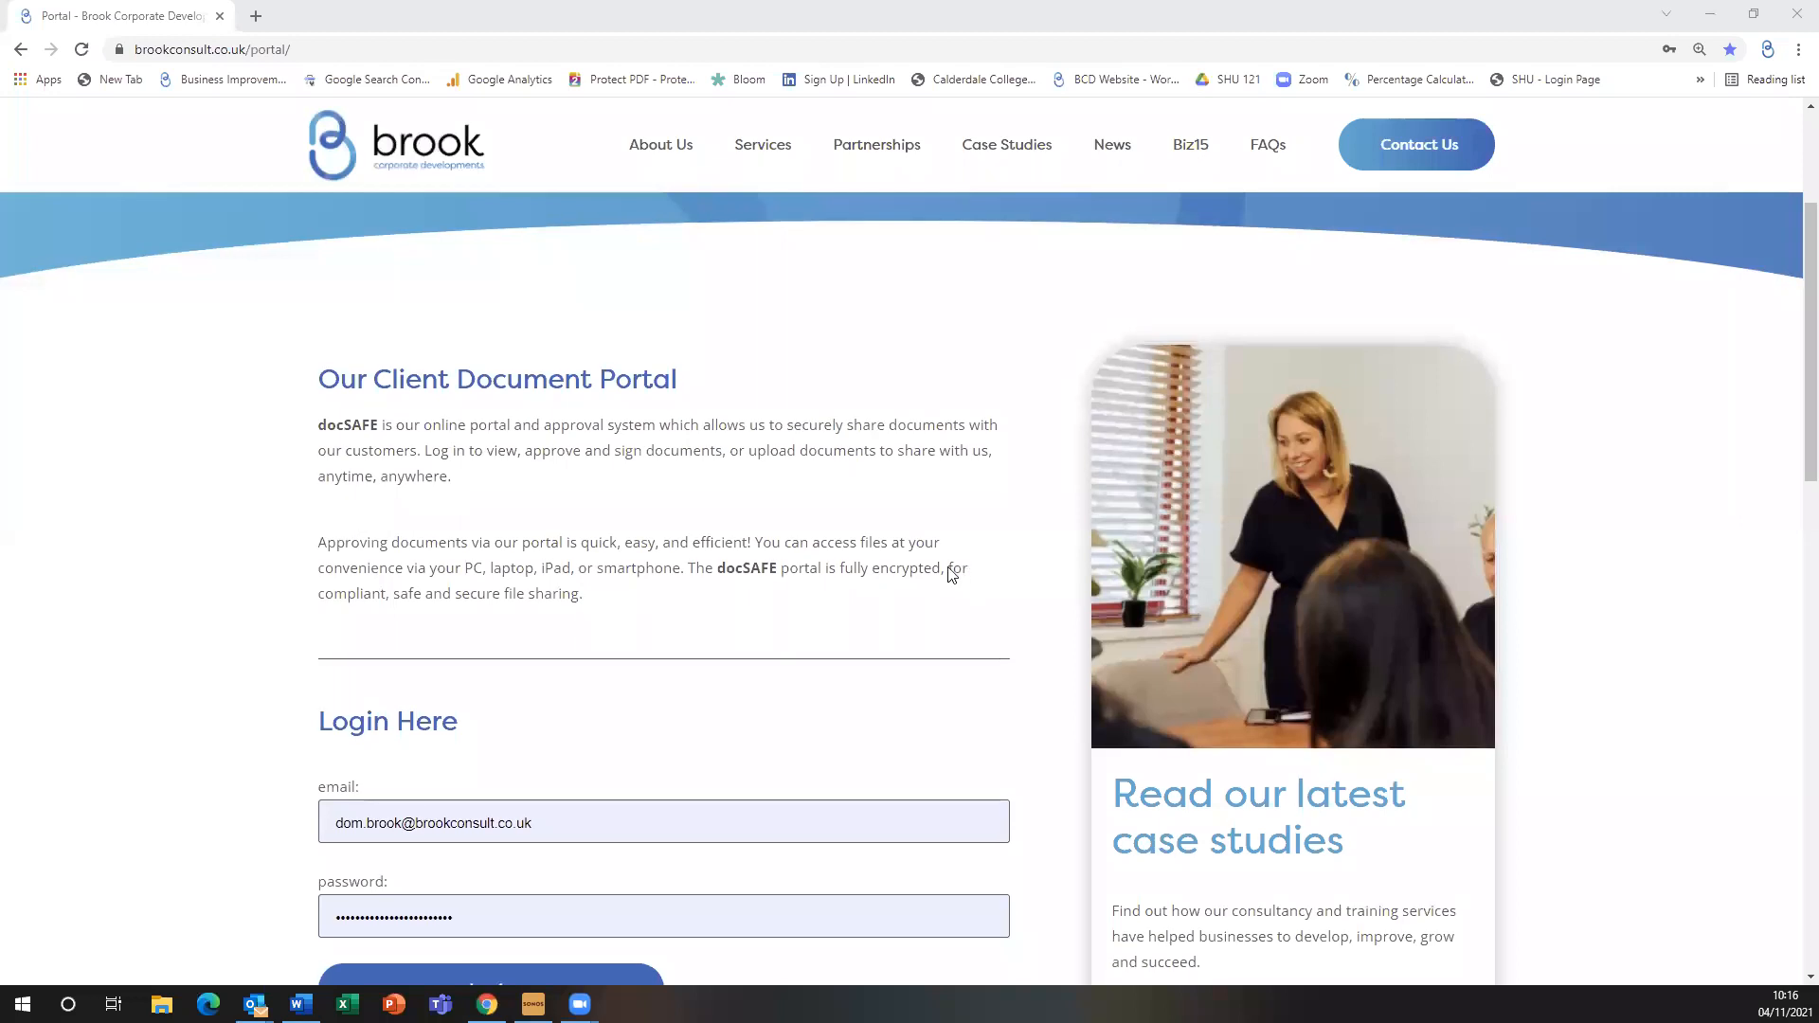
# Replace the saved password with the account password and log in to the docSAFE Dashboard
pyautogui.scroll(-2, 957, 568)
pyautogui.moveTo(527, 735); pyautogui.dragTo(293, 736)
pyautogui.write('•••••••••••')
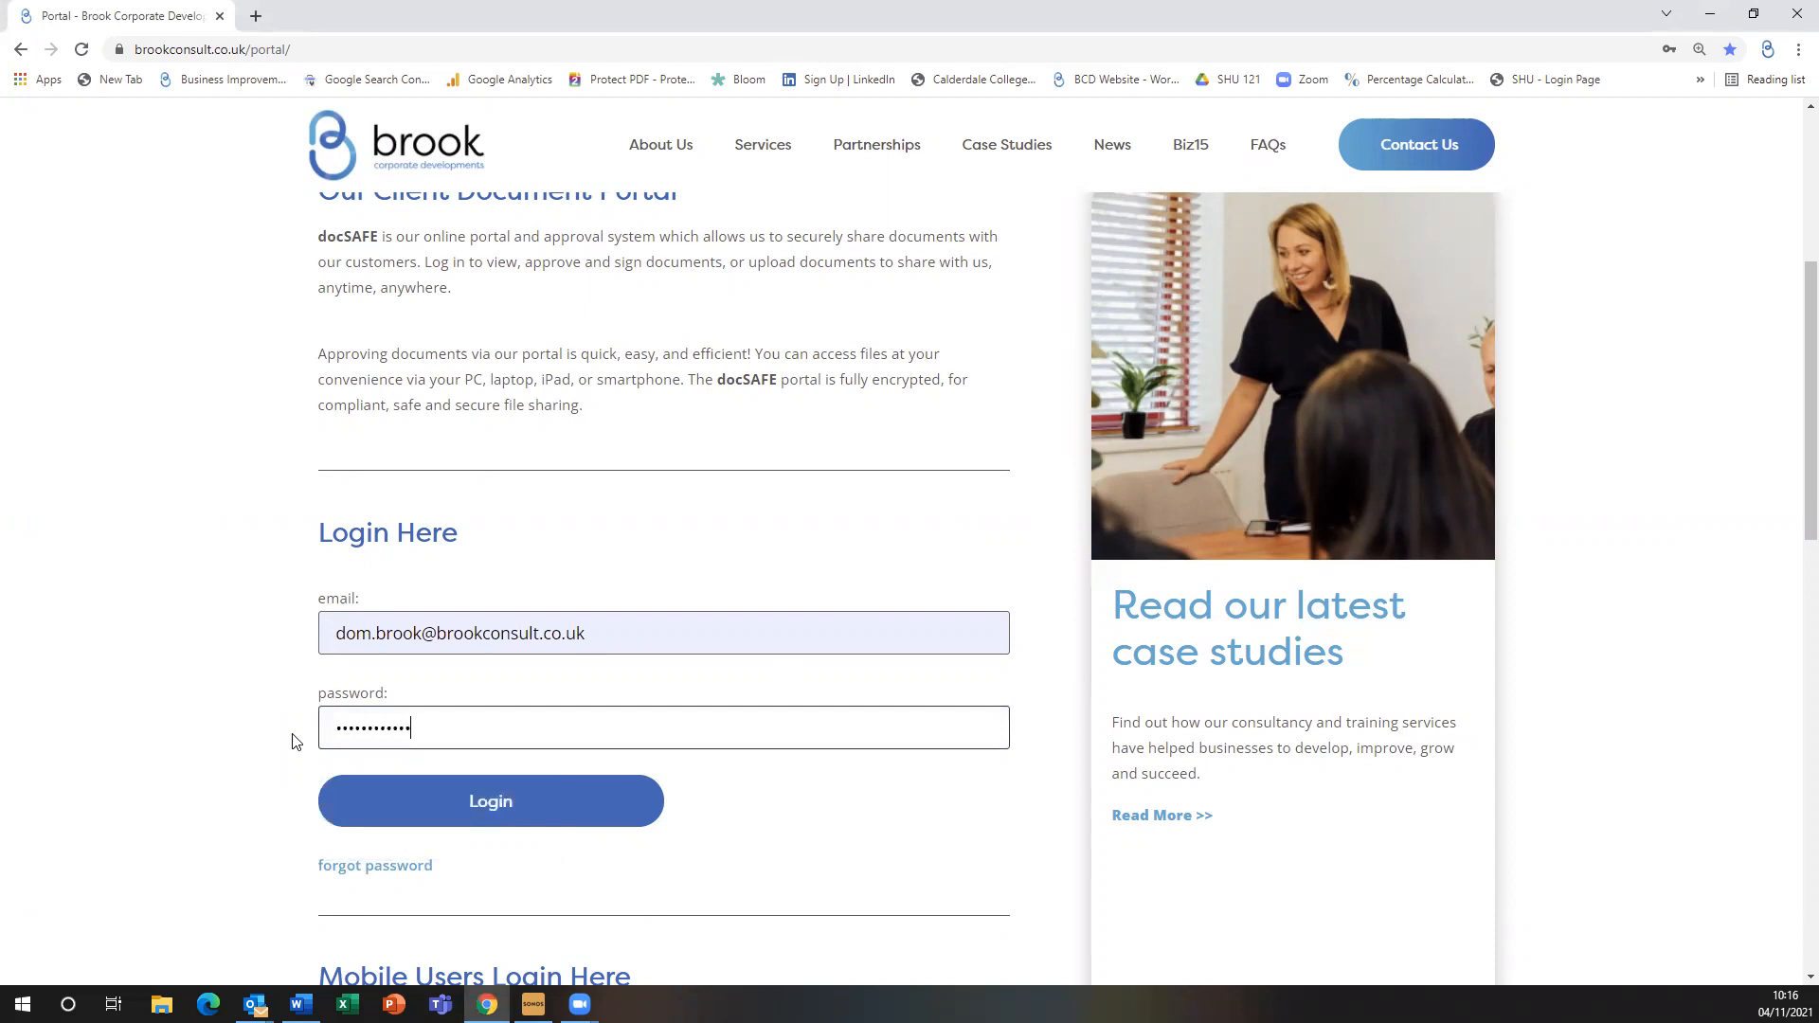
pyautogui.press('Return')
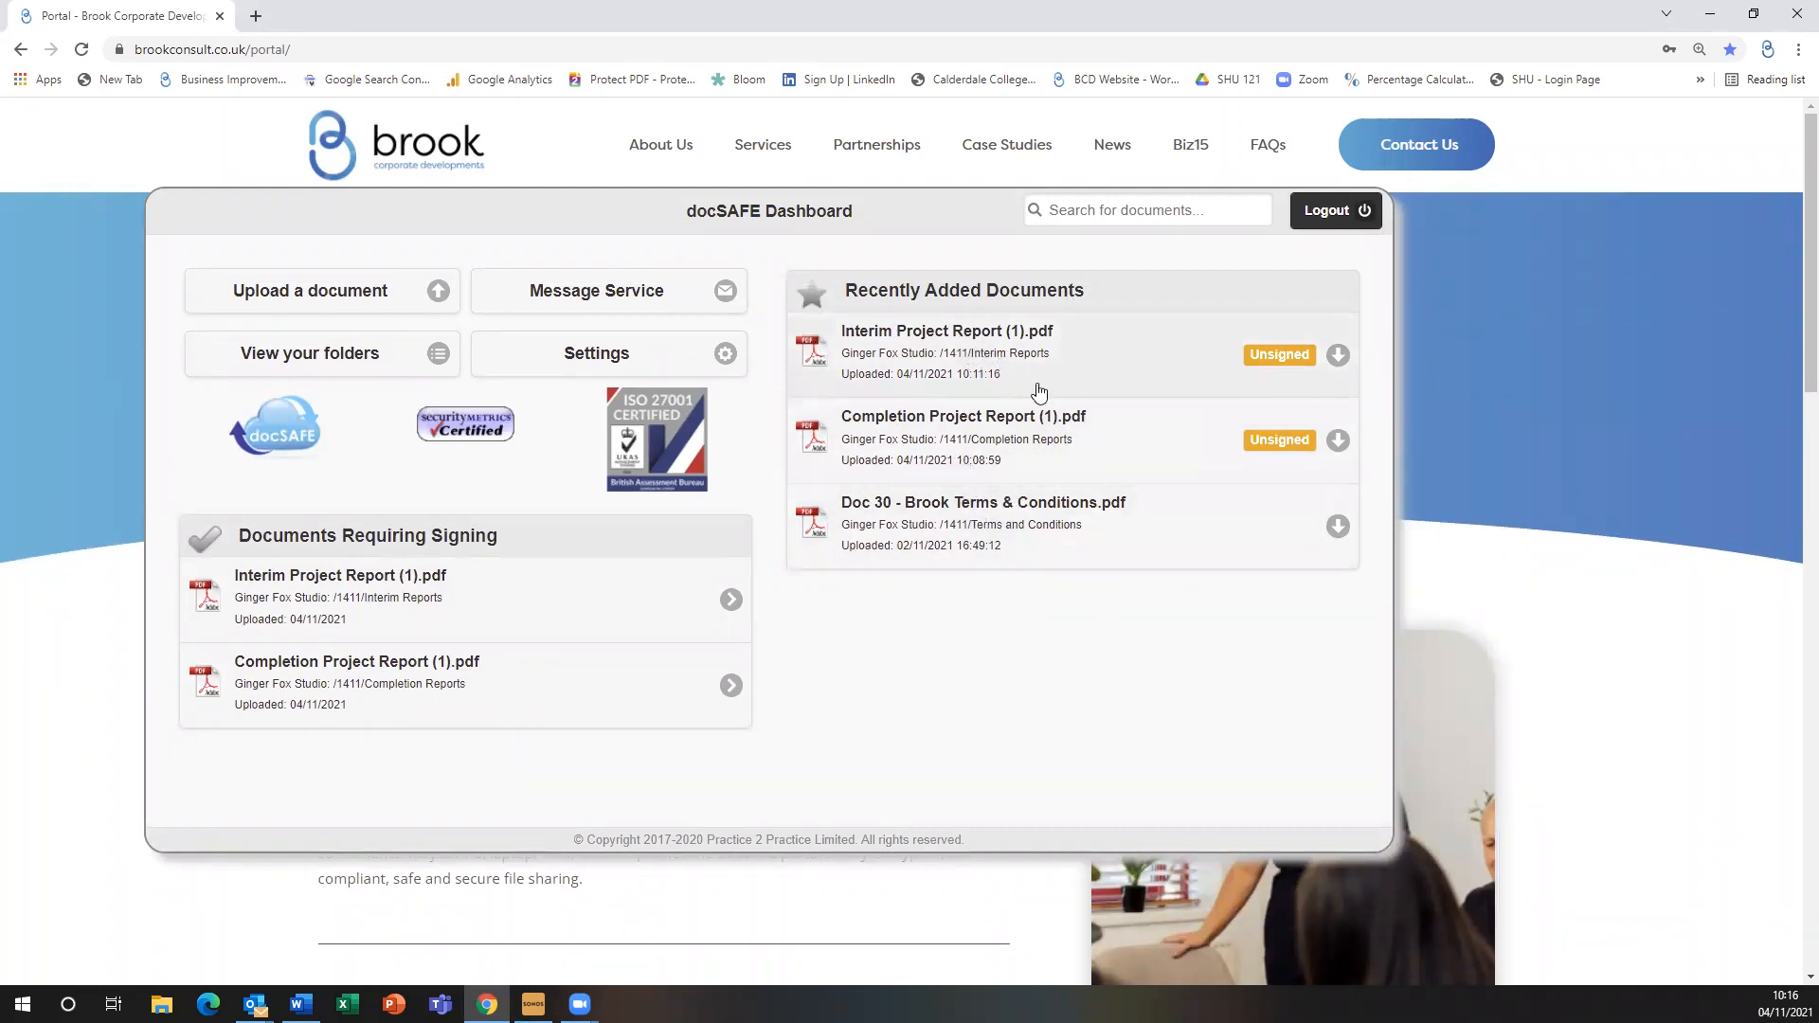
pyautogui.rightClick(994, 348)
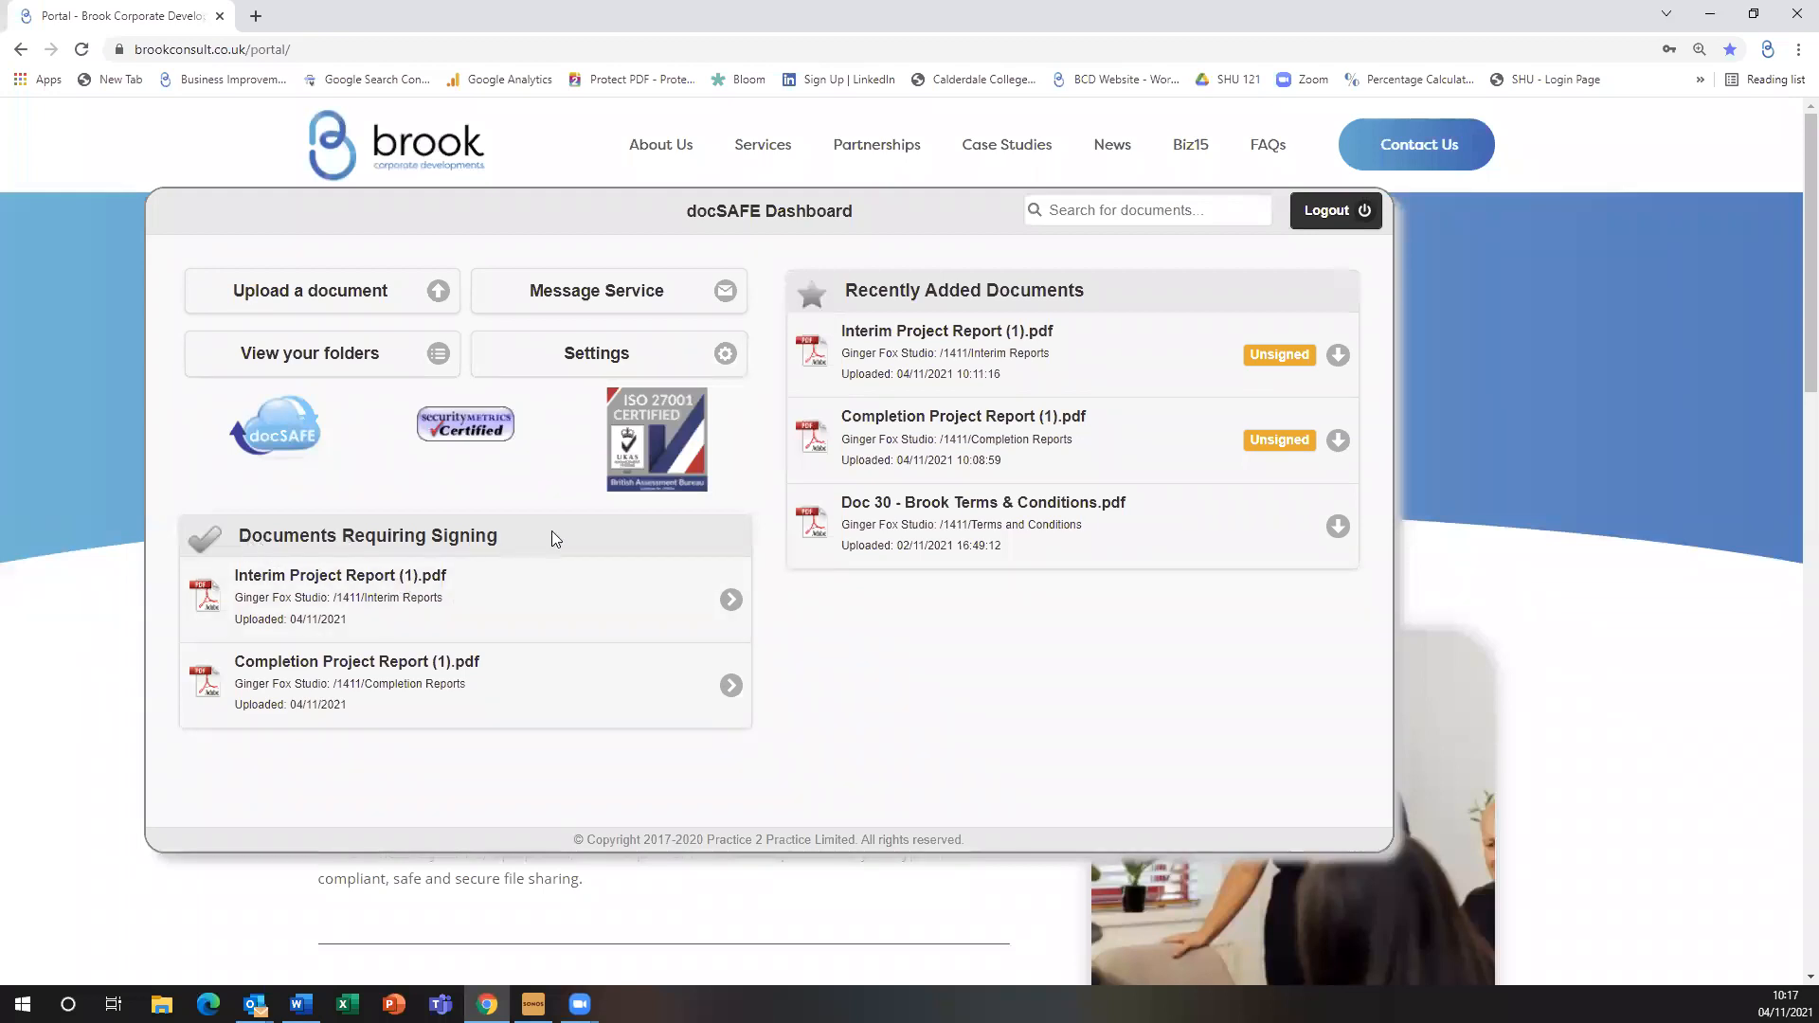
pyautogui.moveTo(502, 698)
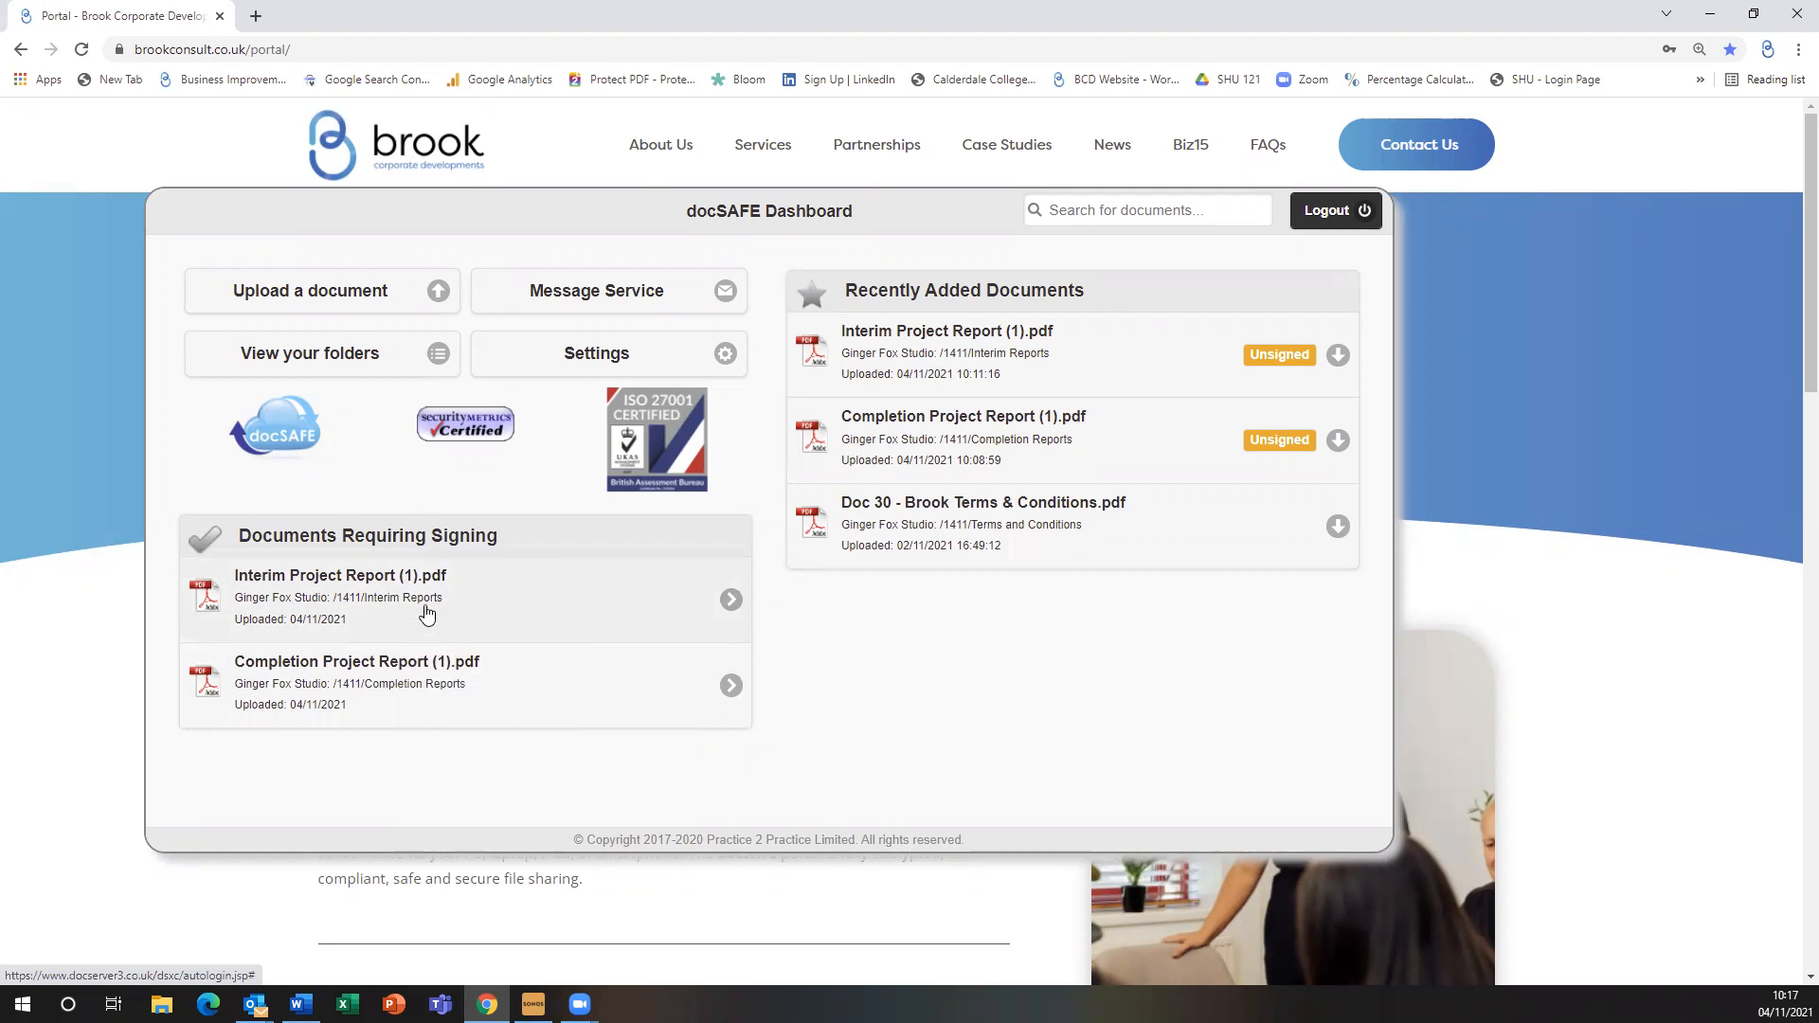
# Browse the client folders, expand Ginger Fox Studio and open its 1411 project folder
pyautogui.click(309, 357)
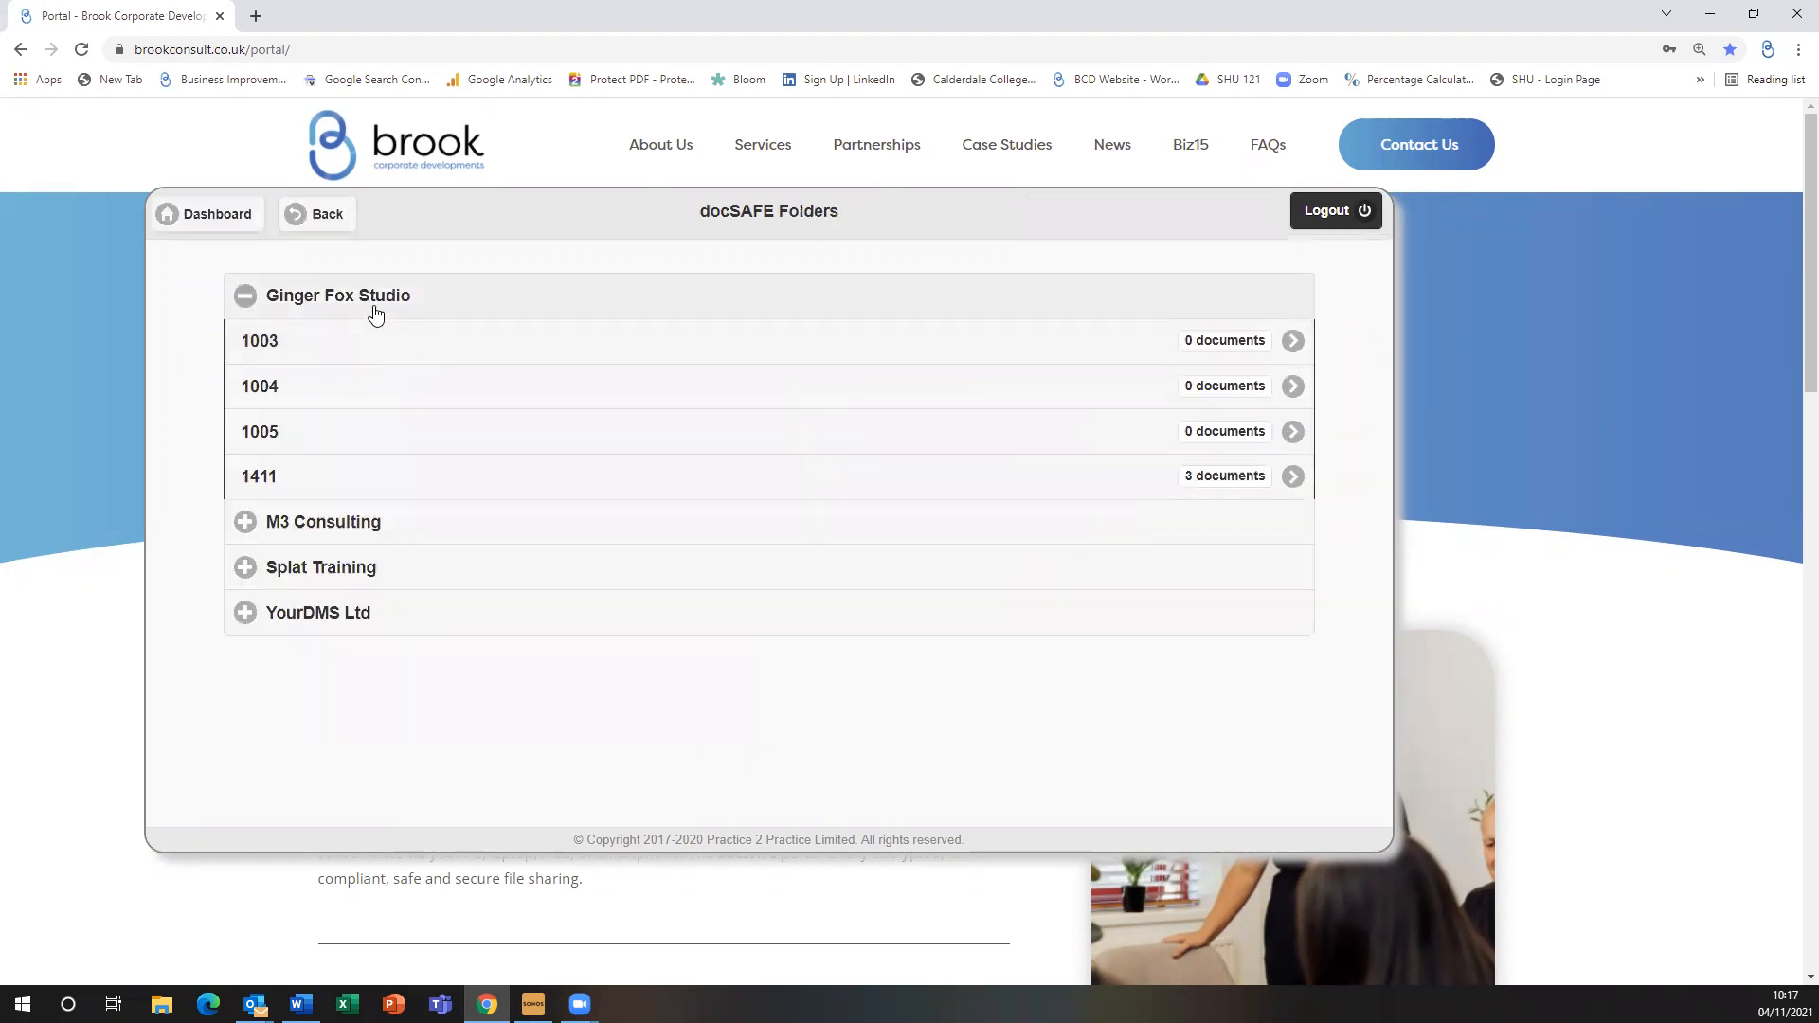
pyautogui.click(376, 303)
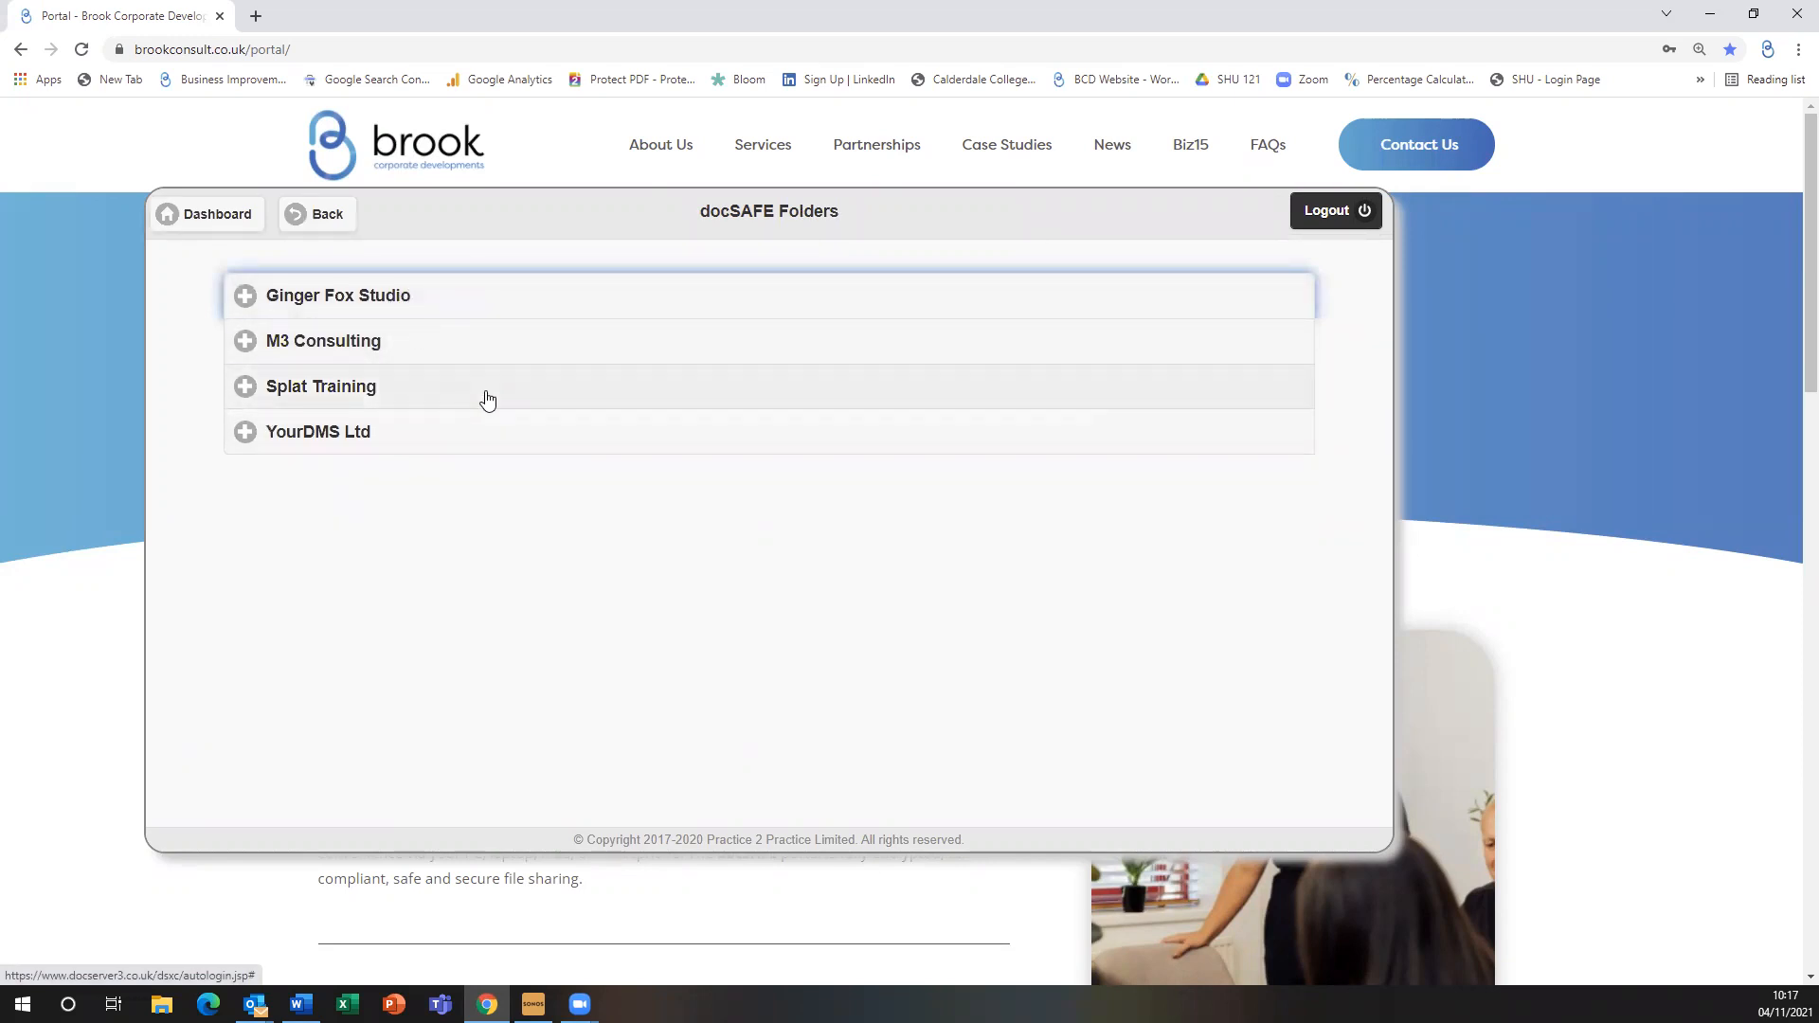
pyautogui.click(394, 297)
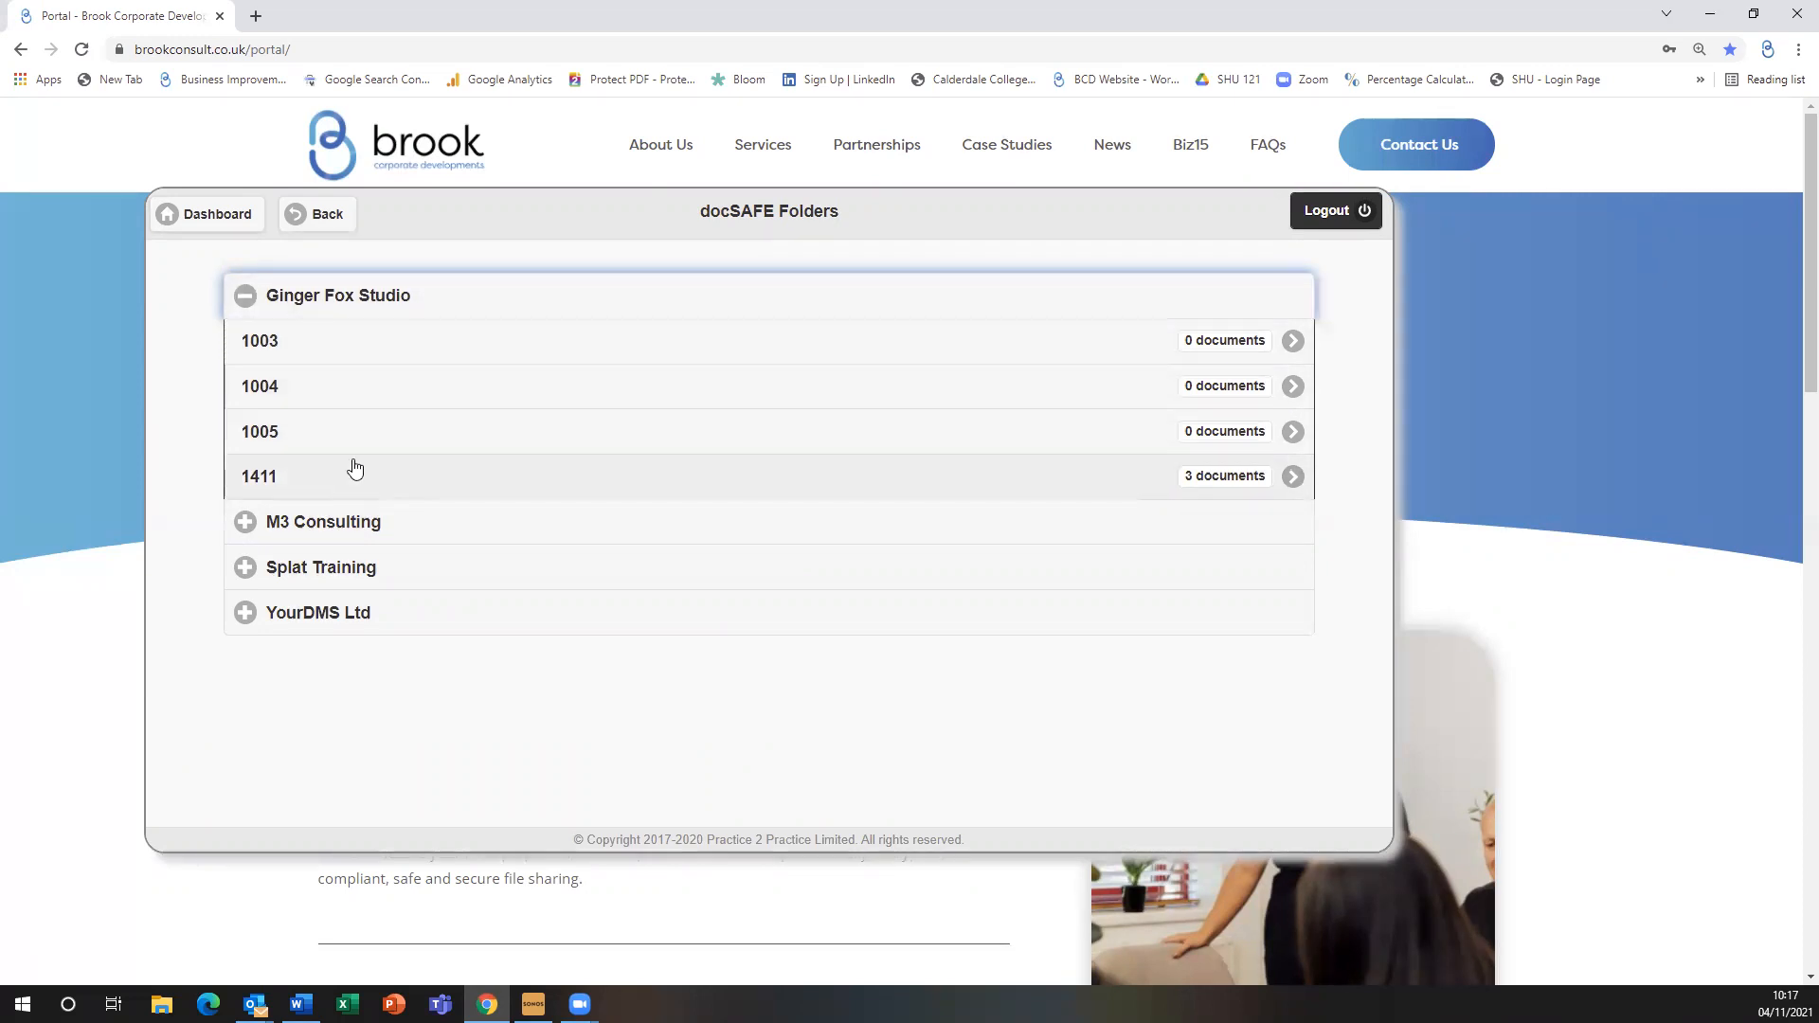
pyautogui.click(389, 297)
pyautogui.click(389, 297)
pyautogui.click(529, 487)
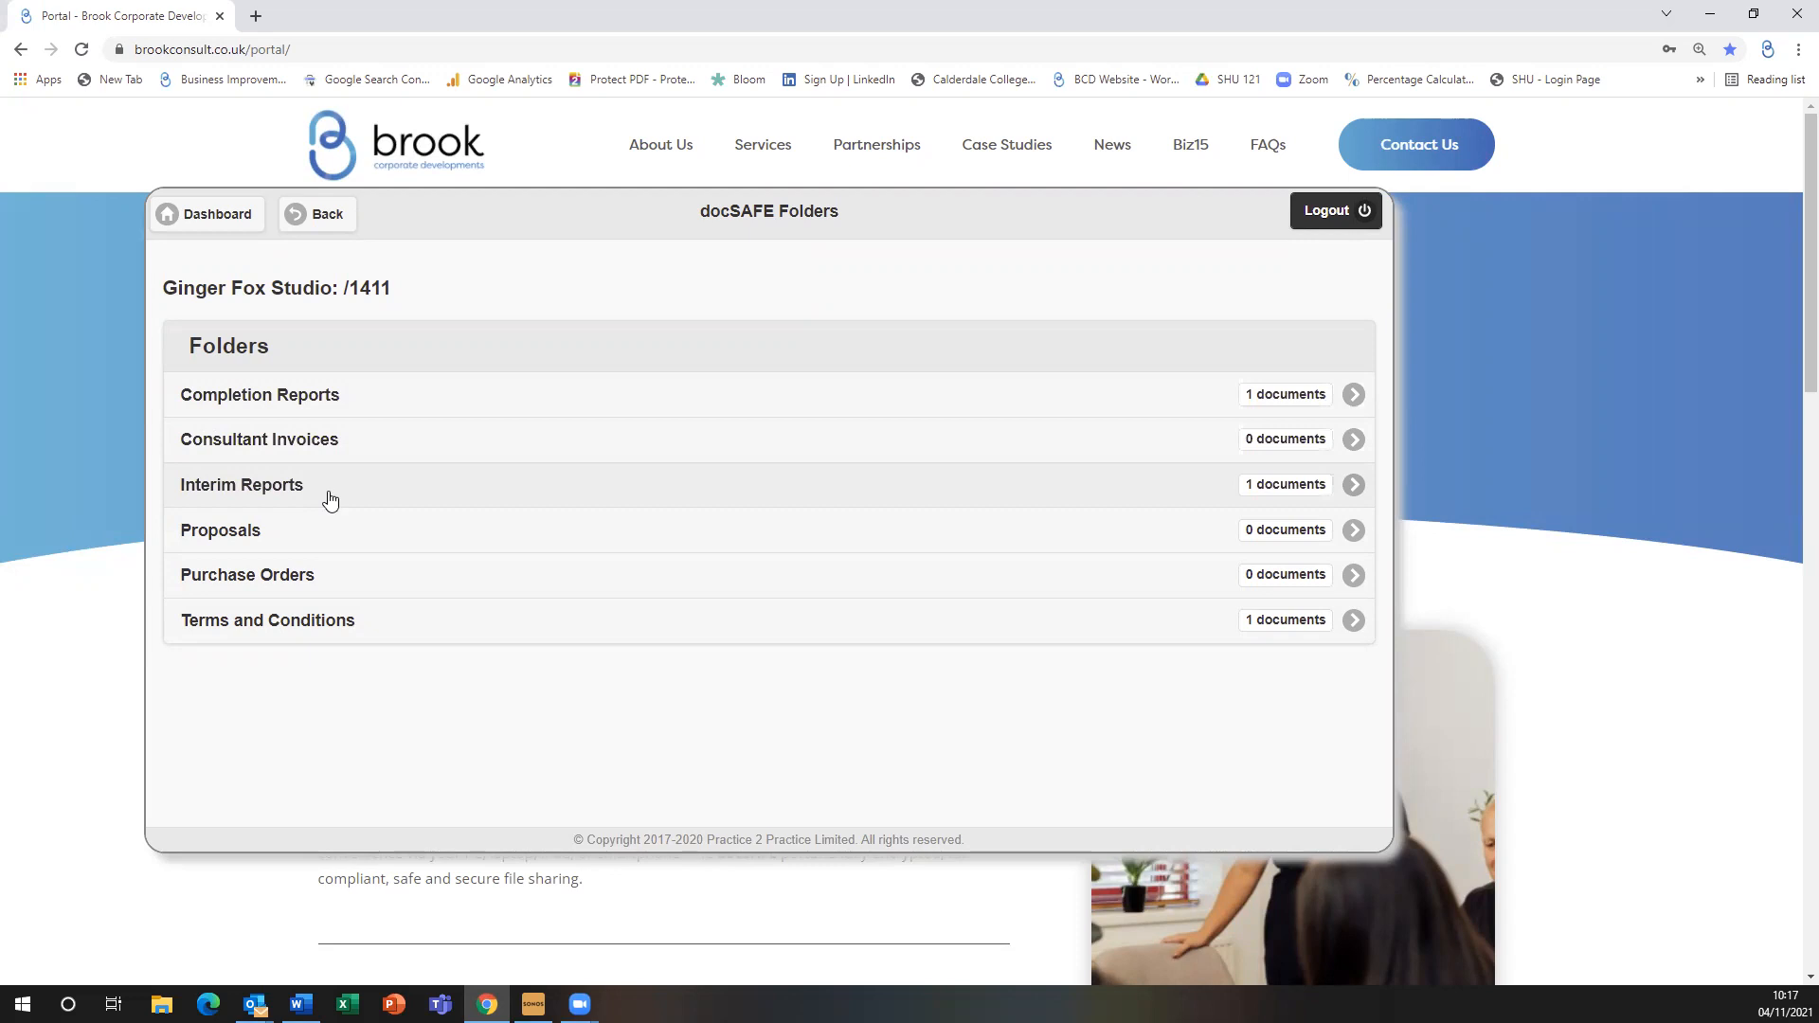
# View the Brook Terms & Conditions file details, then return to the 1411 subfolder list
pyautogui.click(661, 637)
pyautogui.click(394, 430)
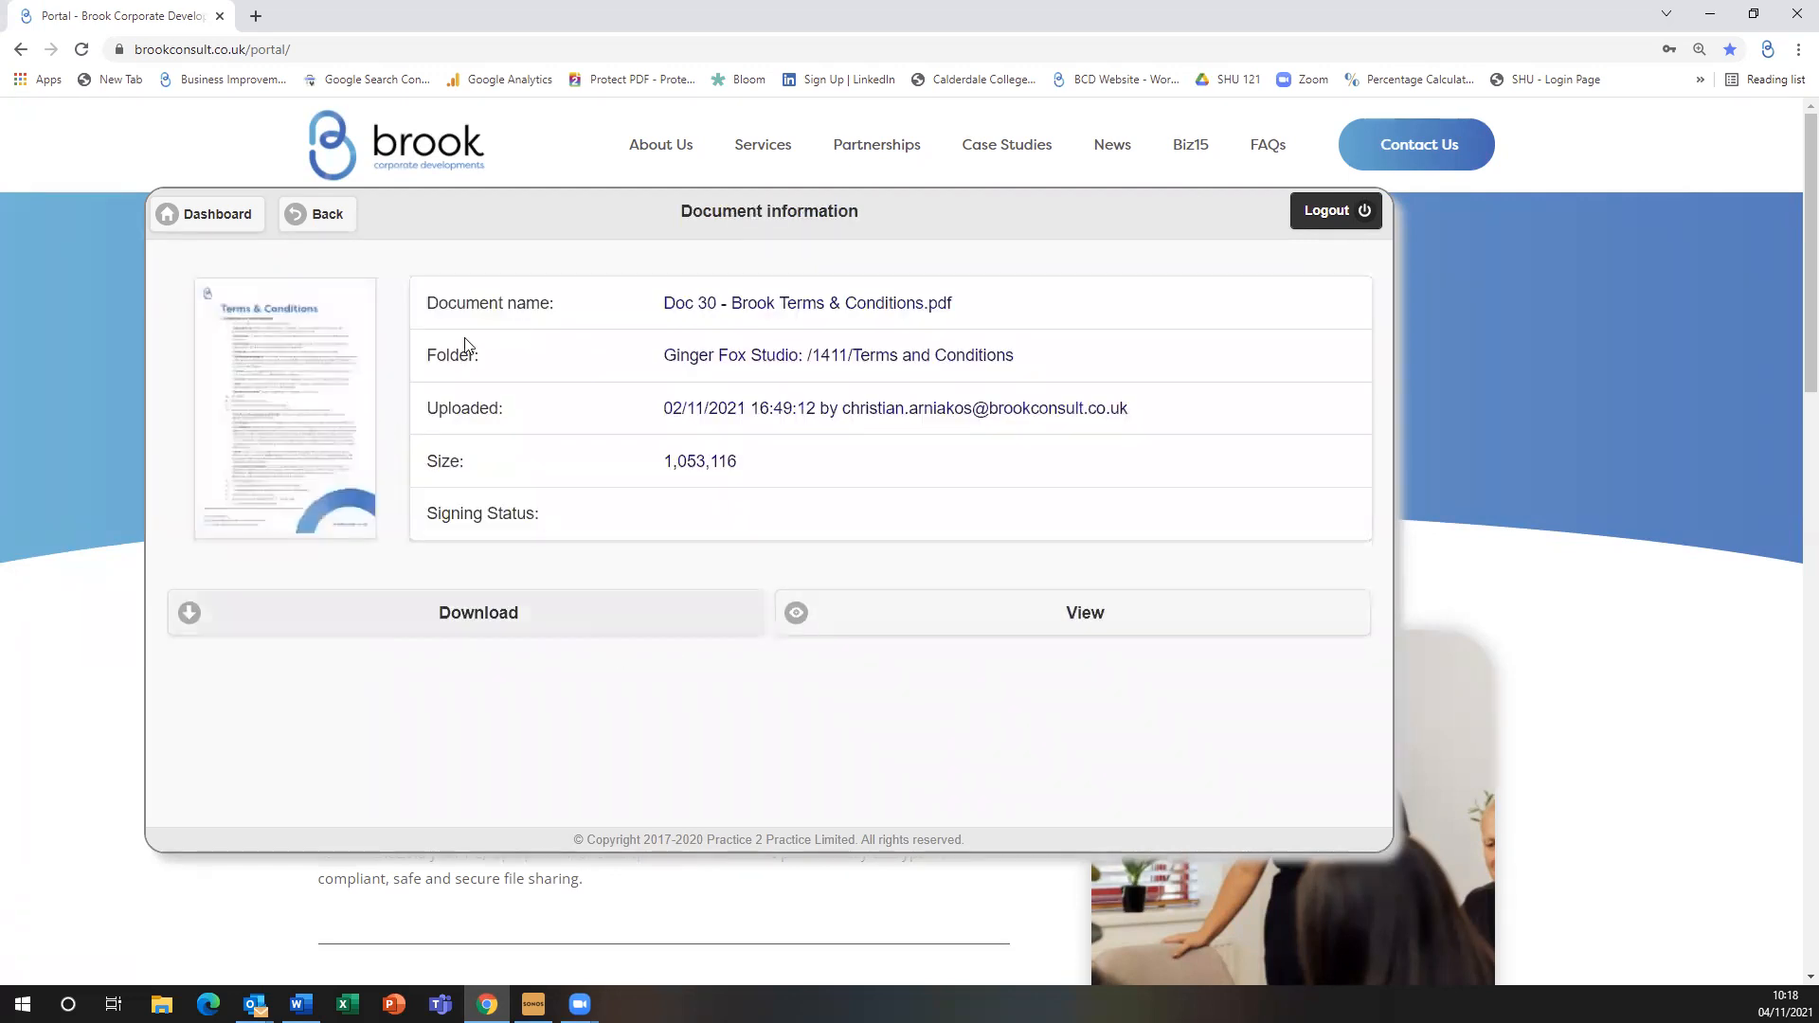
pyautogui.click(337, 230)
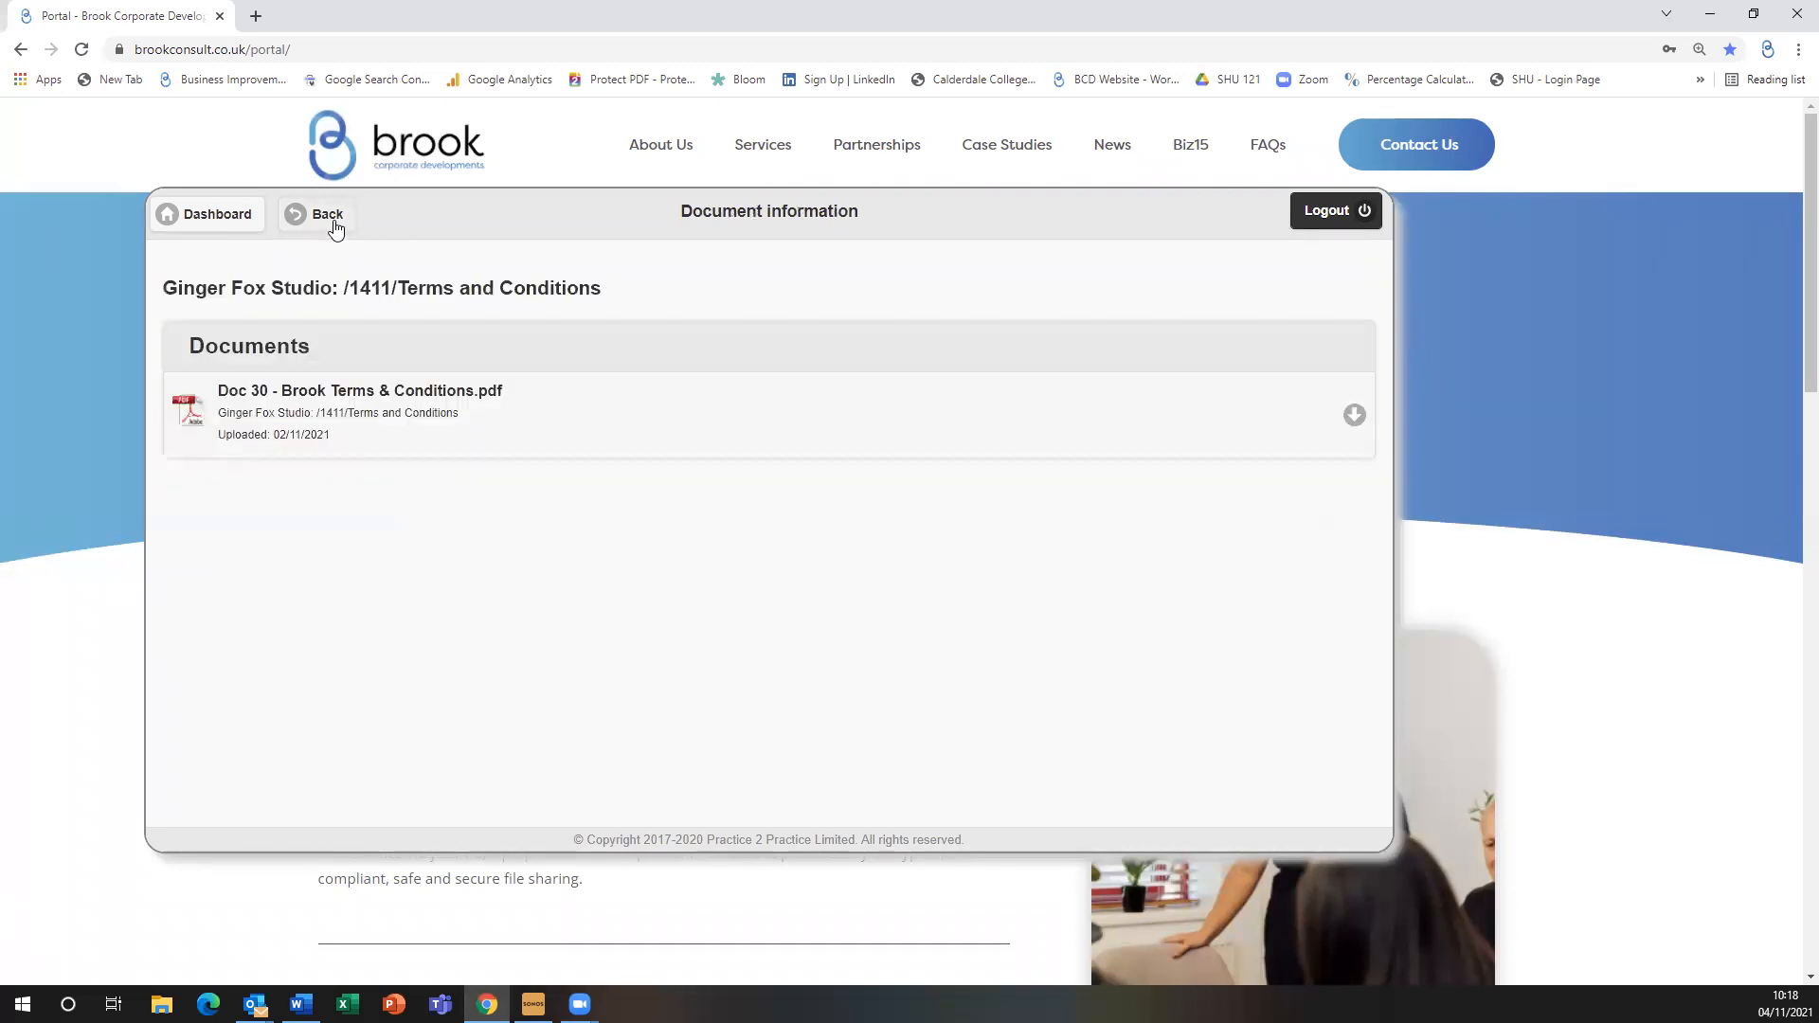
pyautogui.click(334, 223)
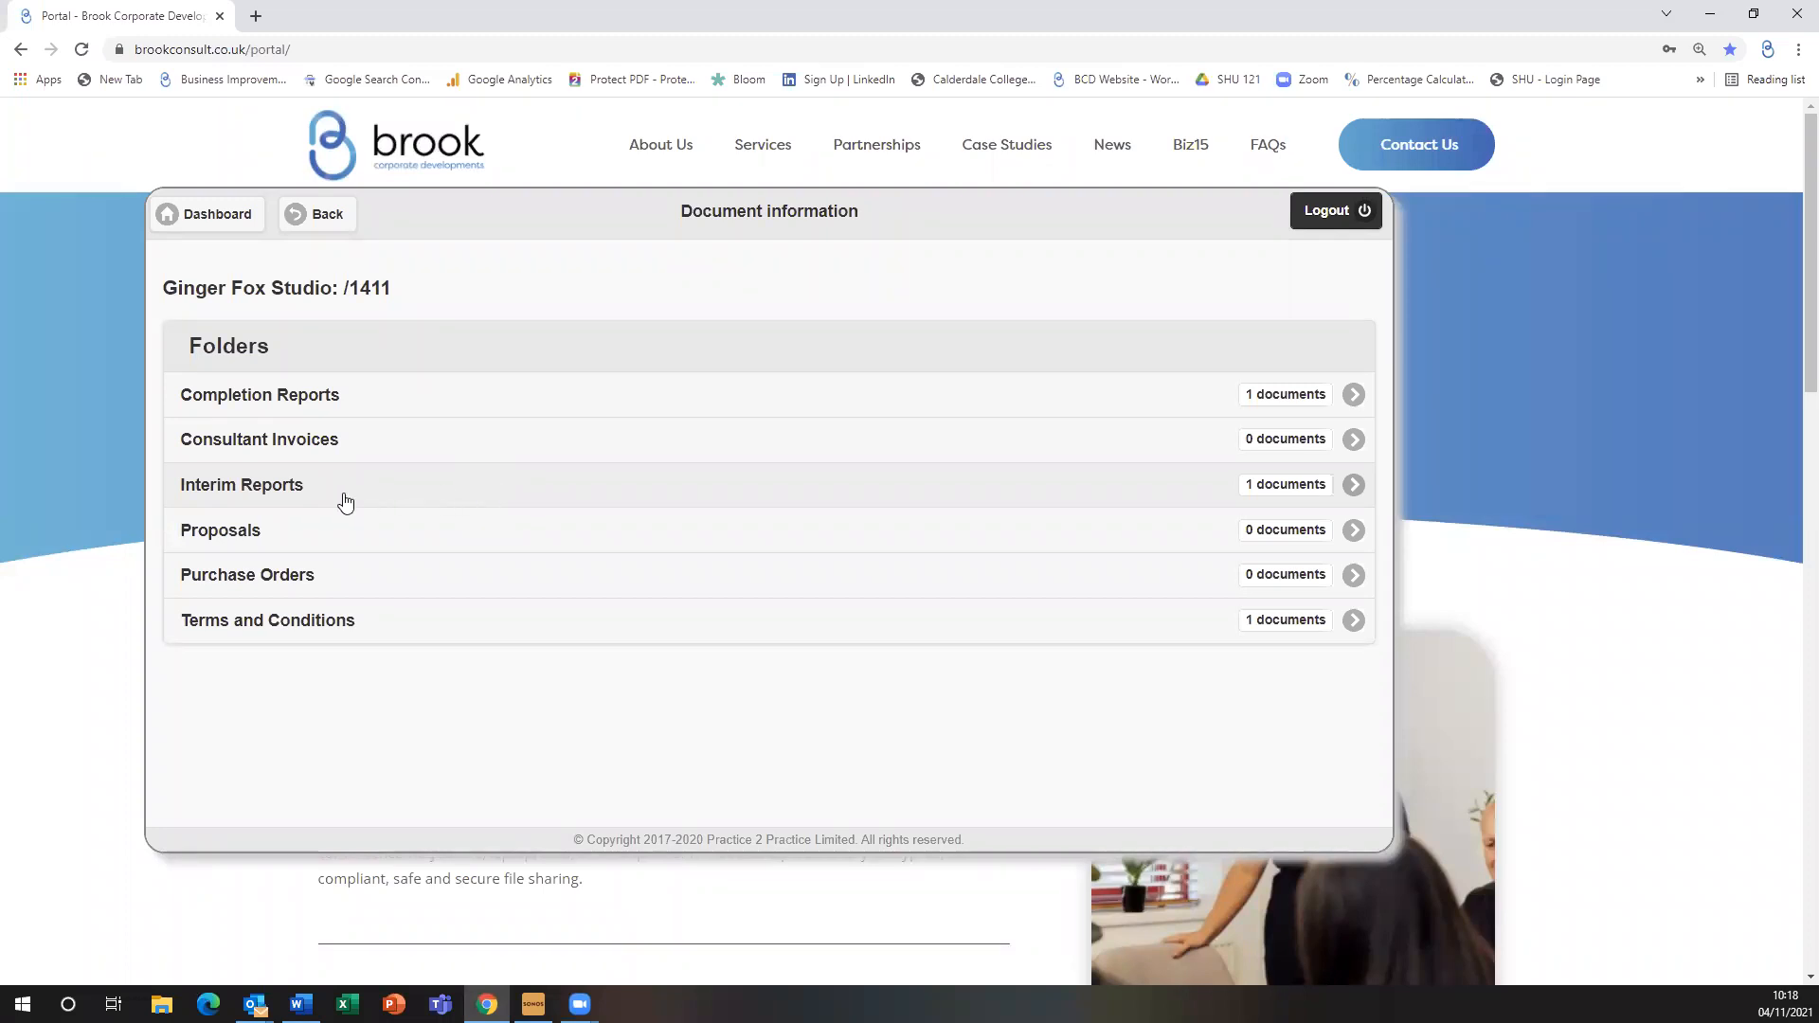
# Open Interim Project Report (1).pdf from the Interim Reports folder and start signing it
pyautogui.click(343, 500)
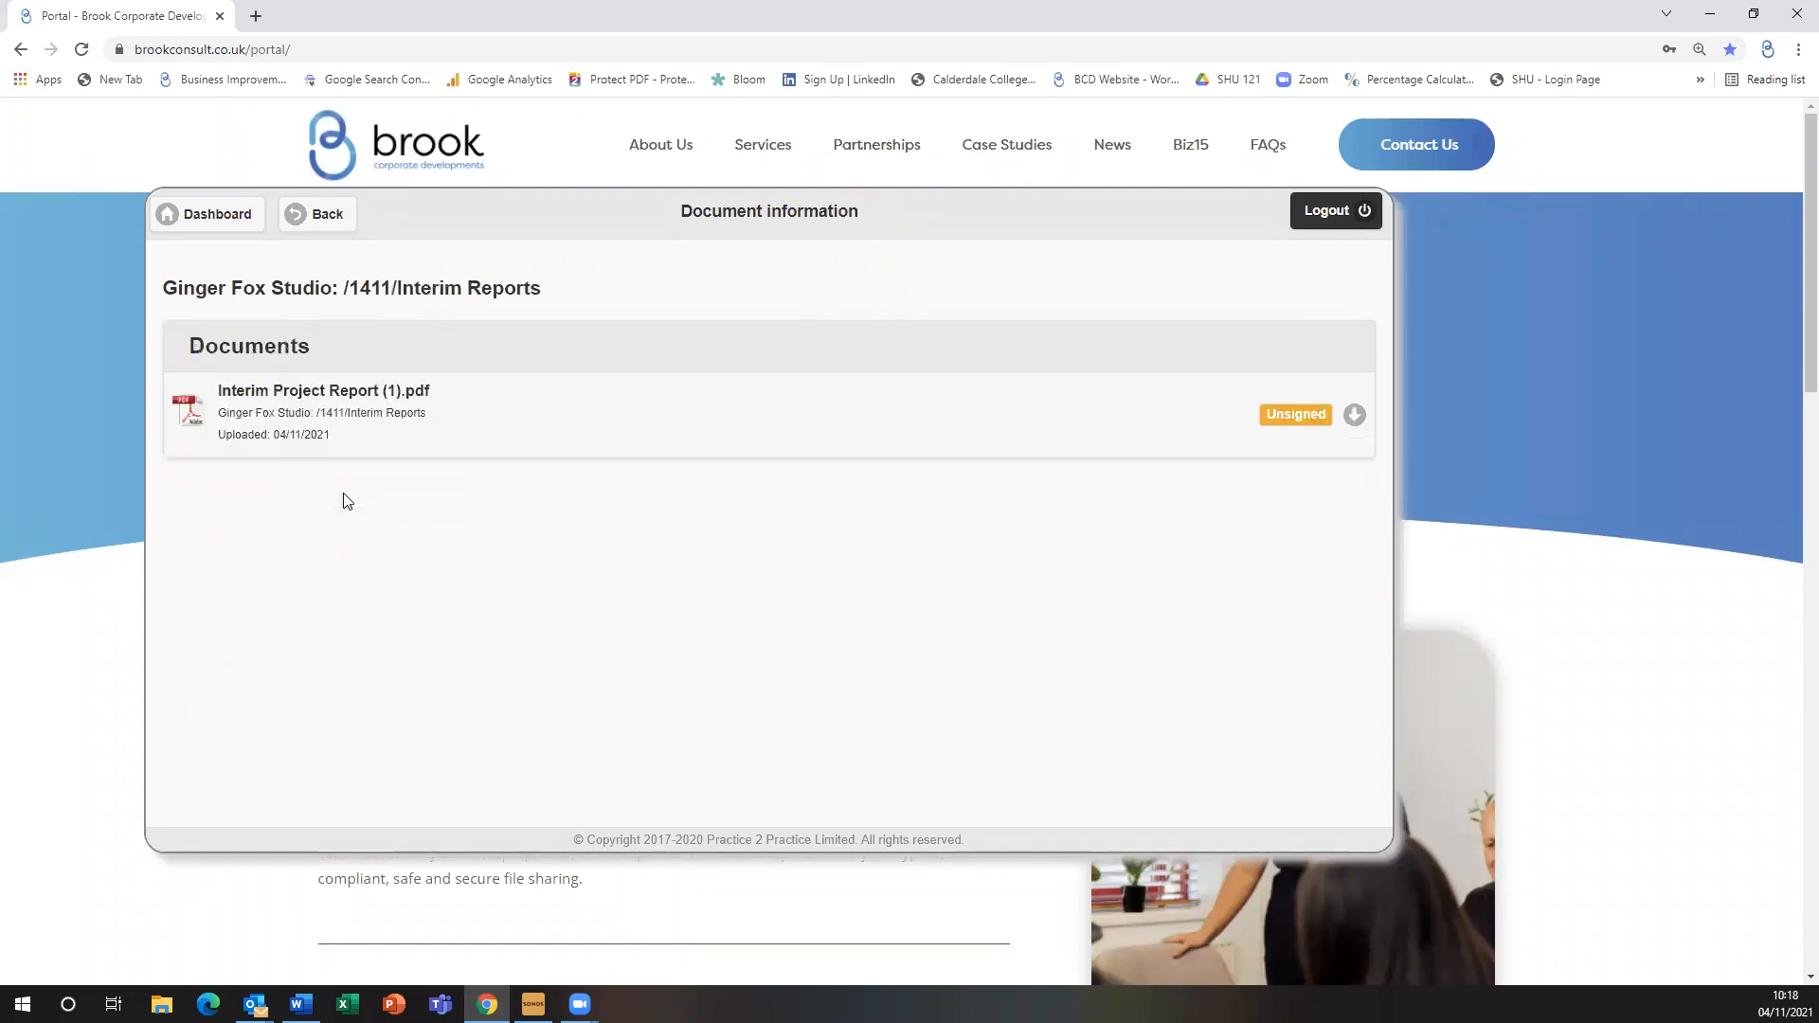
pyautogui.click(585, 402)
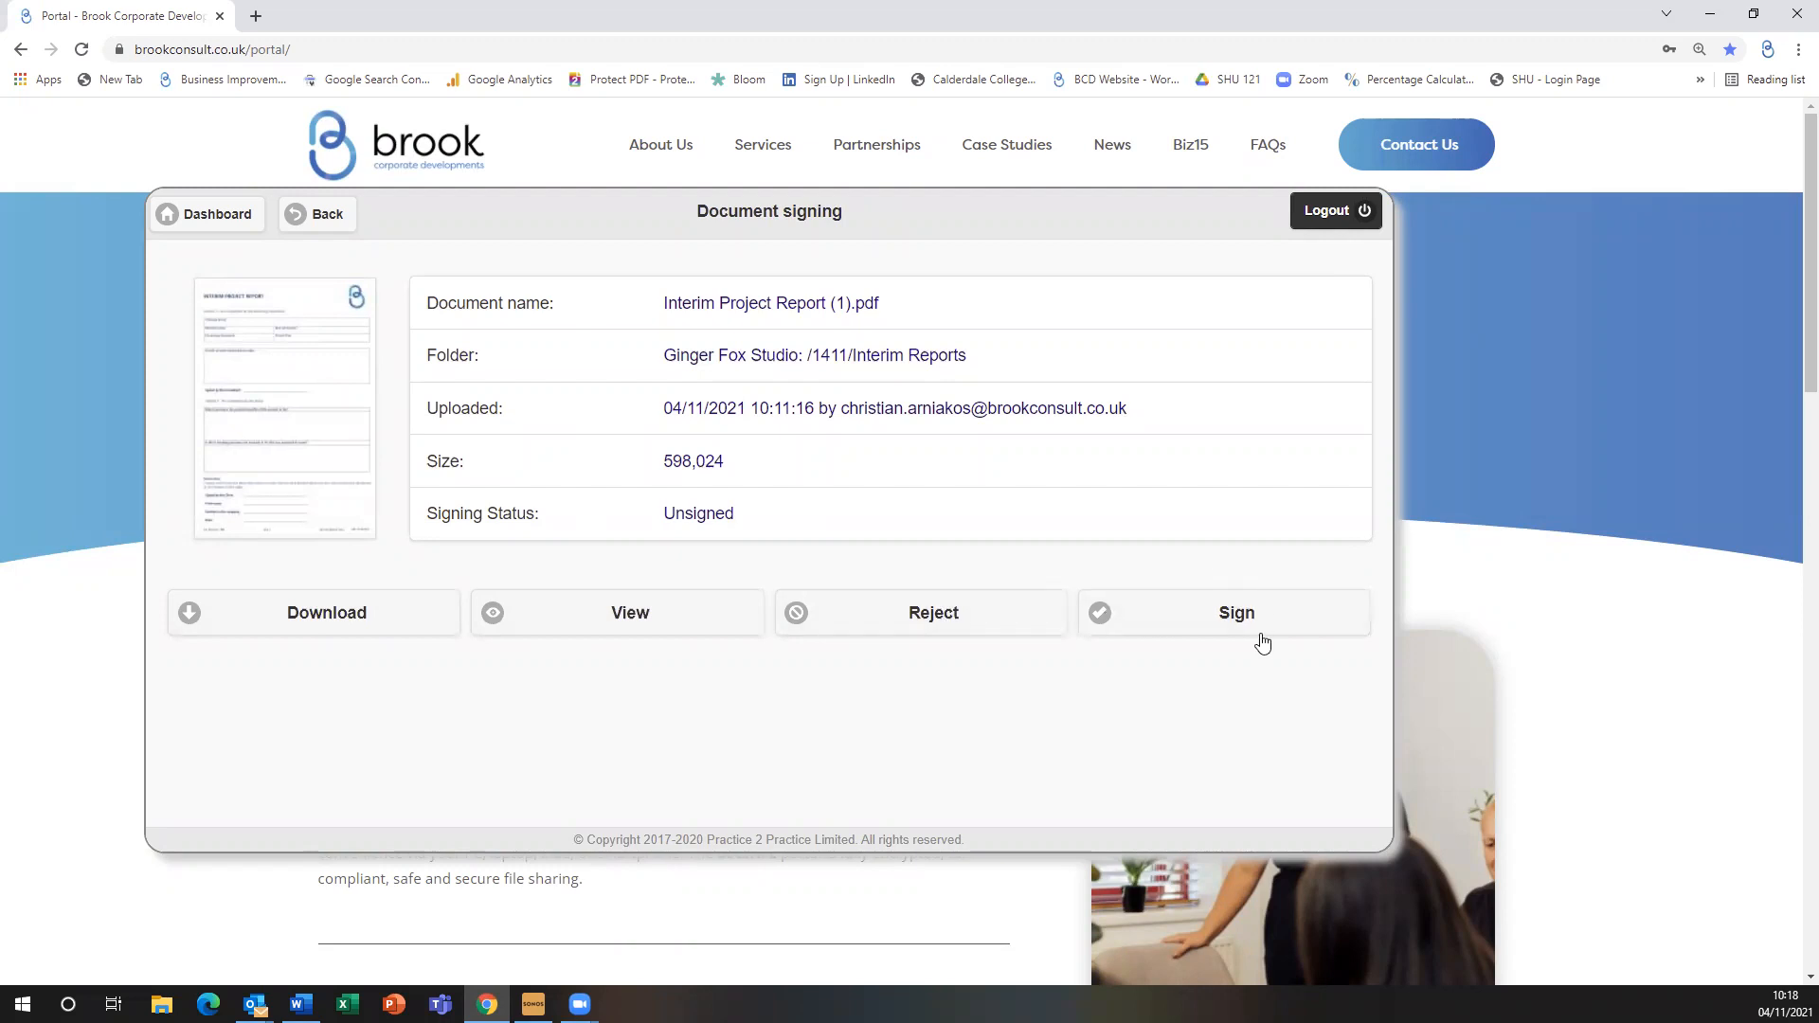
pyautogui.click(1206, 626)
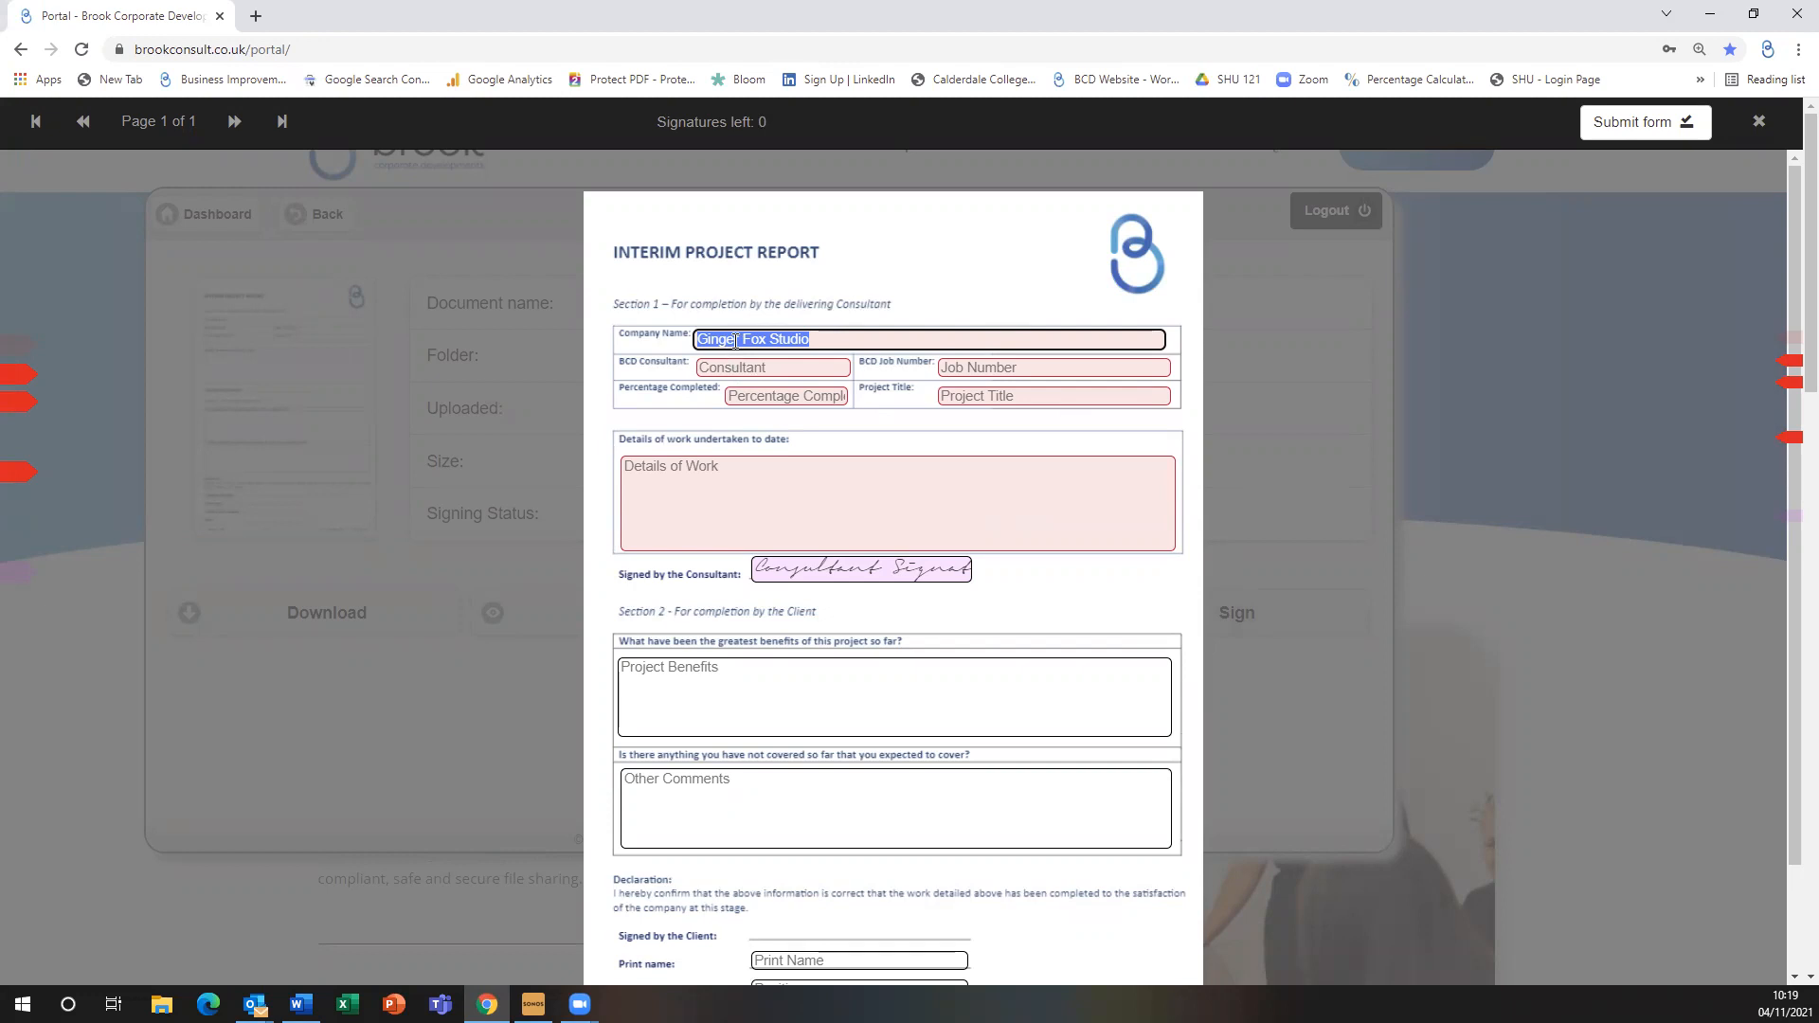
# Fill in the consultant name, job 1411, 50% completed, title Strategy and work '30, 60, 90 day covid recovery plan'
pyautogui.click(813, 363)
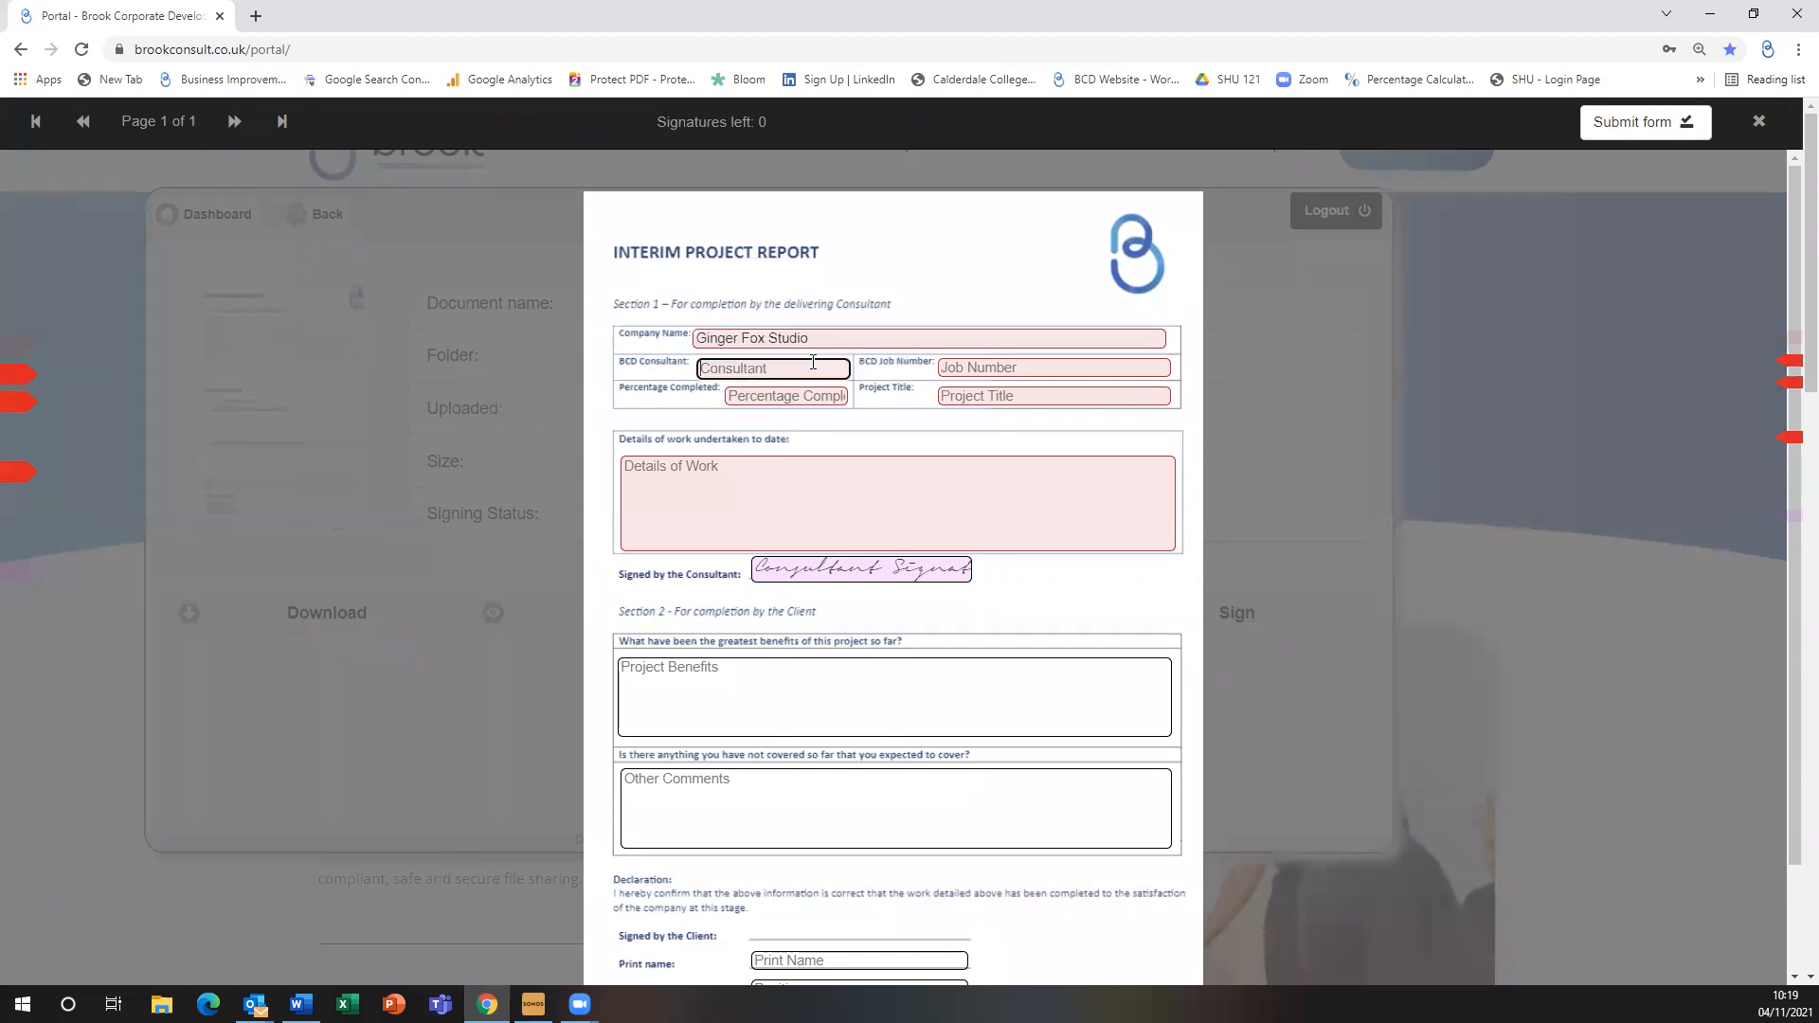
pyautogui.write('Dom')
pyautogui.click(1017, 365)
pyautogui.write('1411')
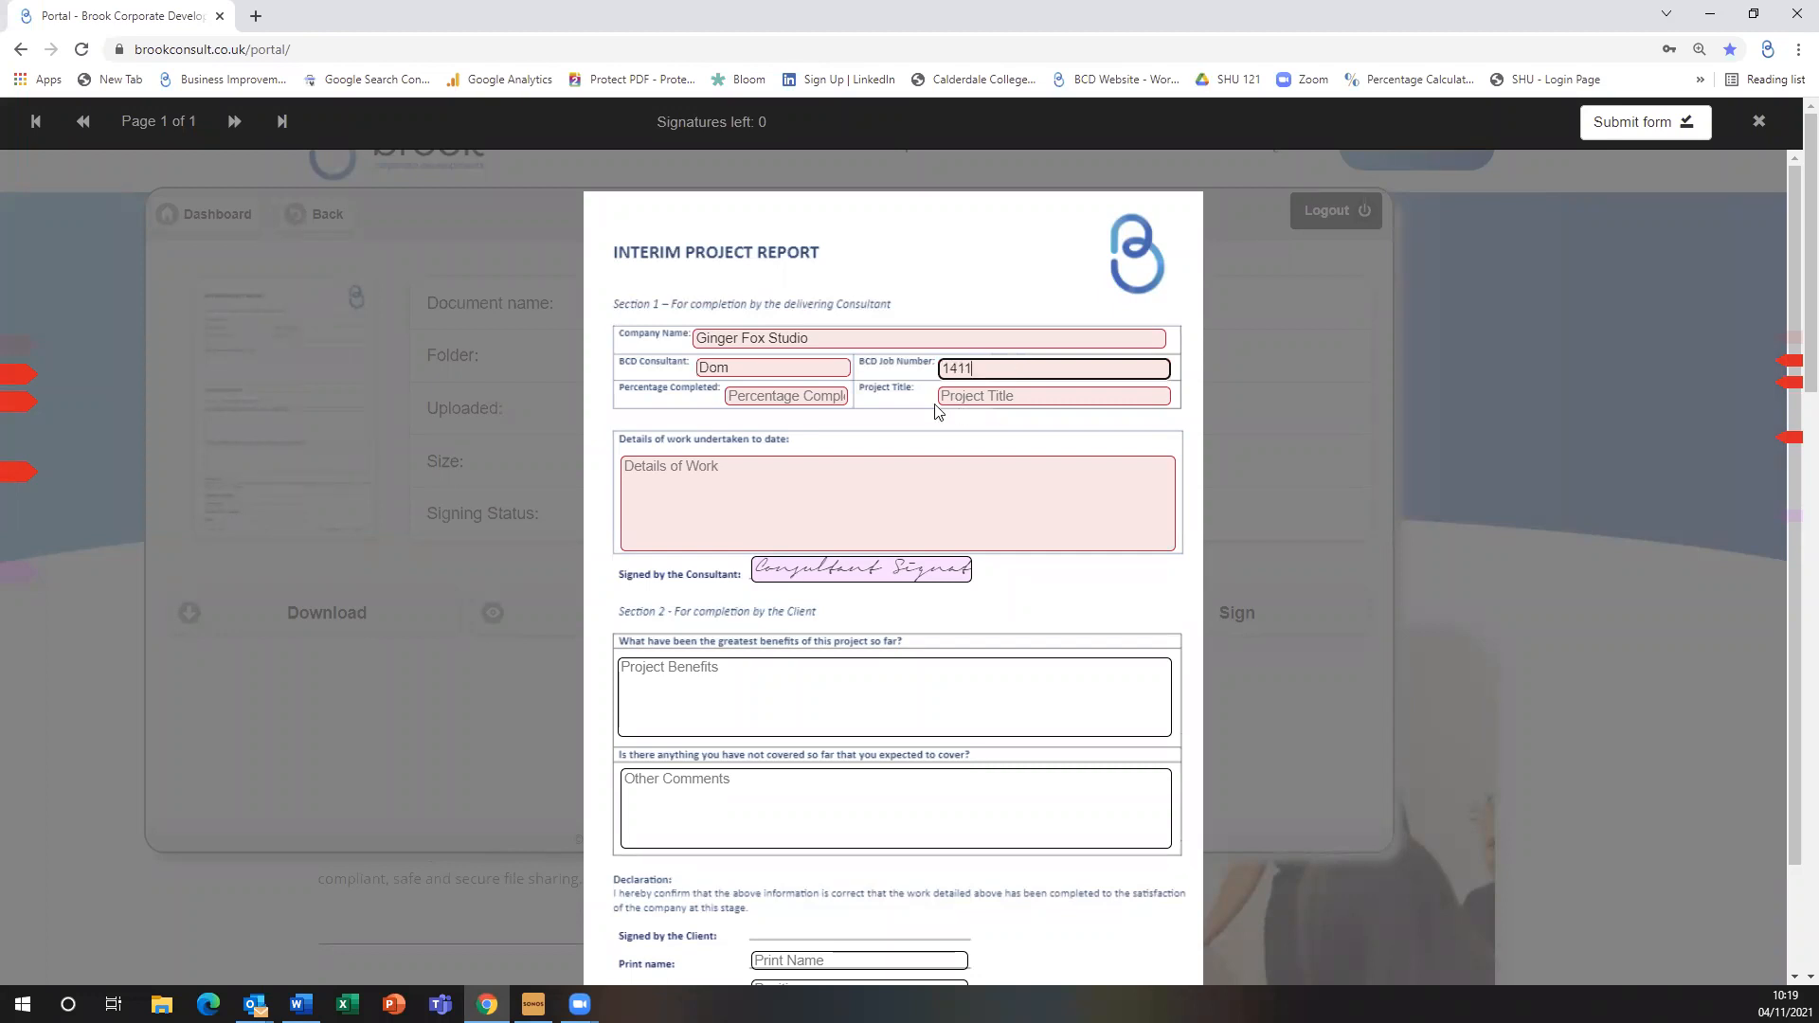
pyautogui.click(792, 398)
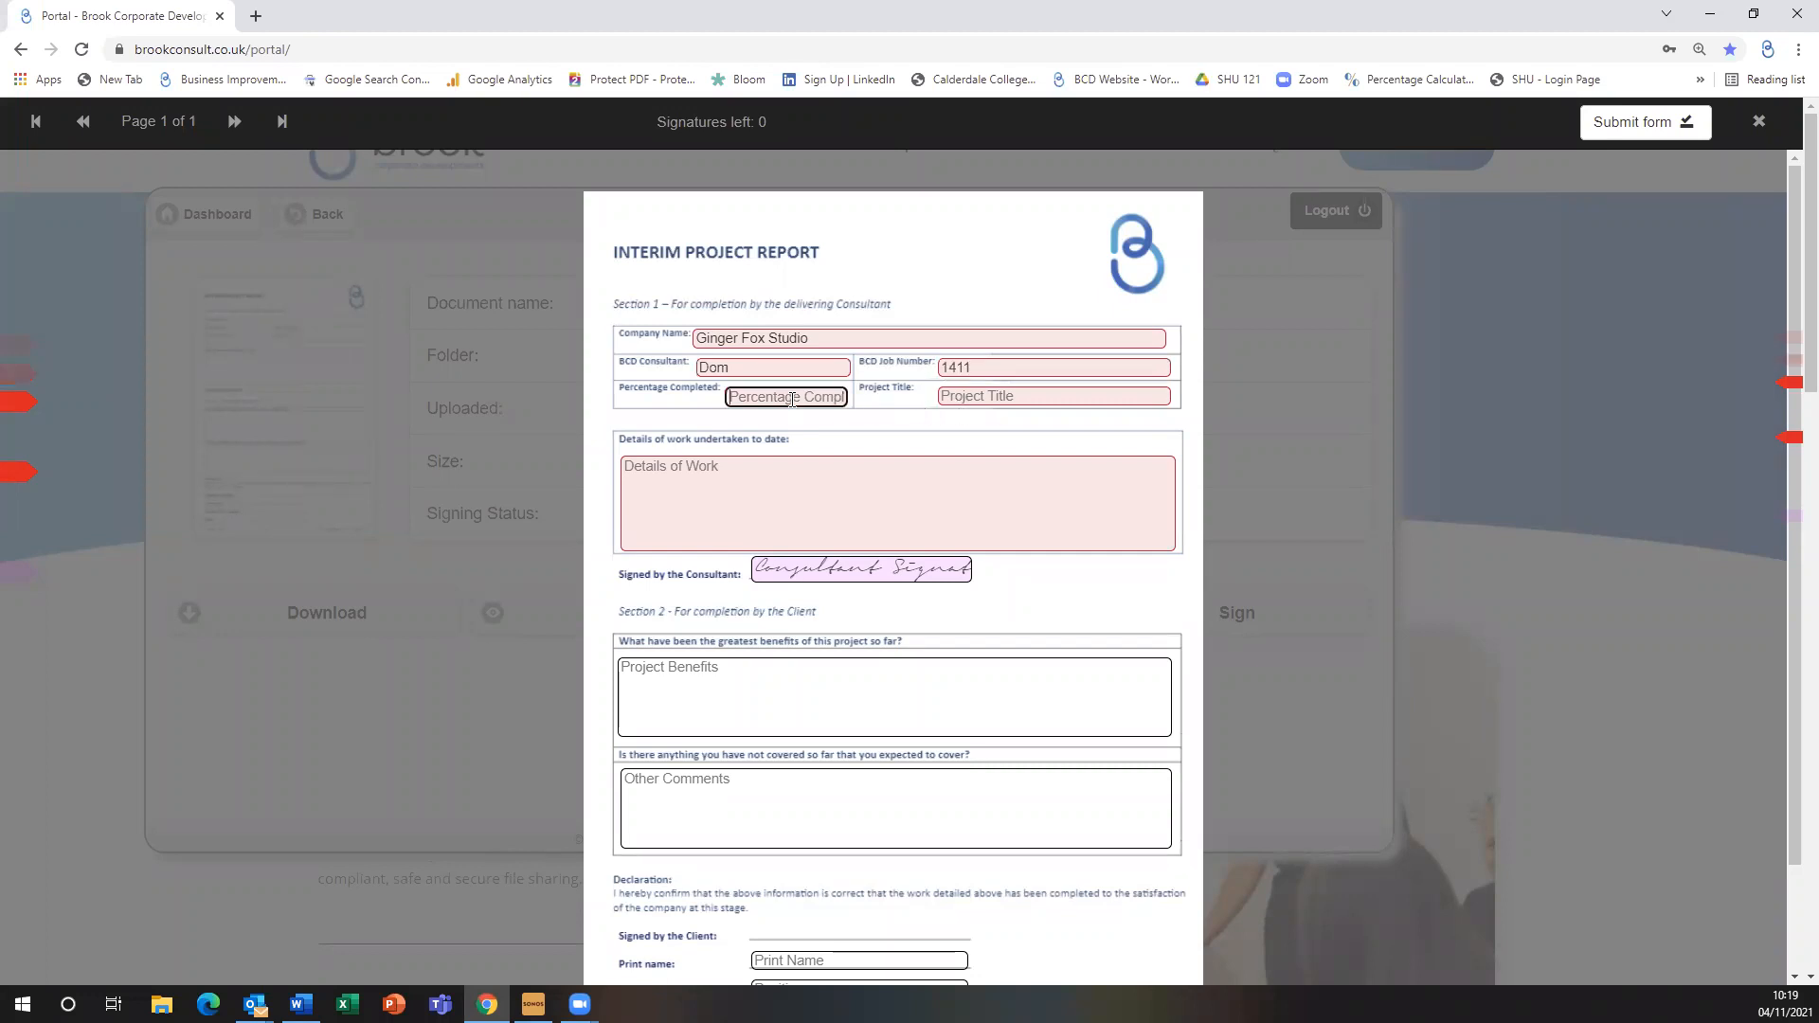
pyautogui.write('50%')
pyautogui.click(1013, 396)
pyautogui.write('S')
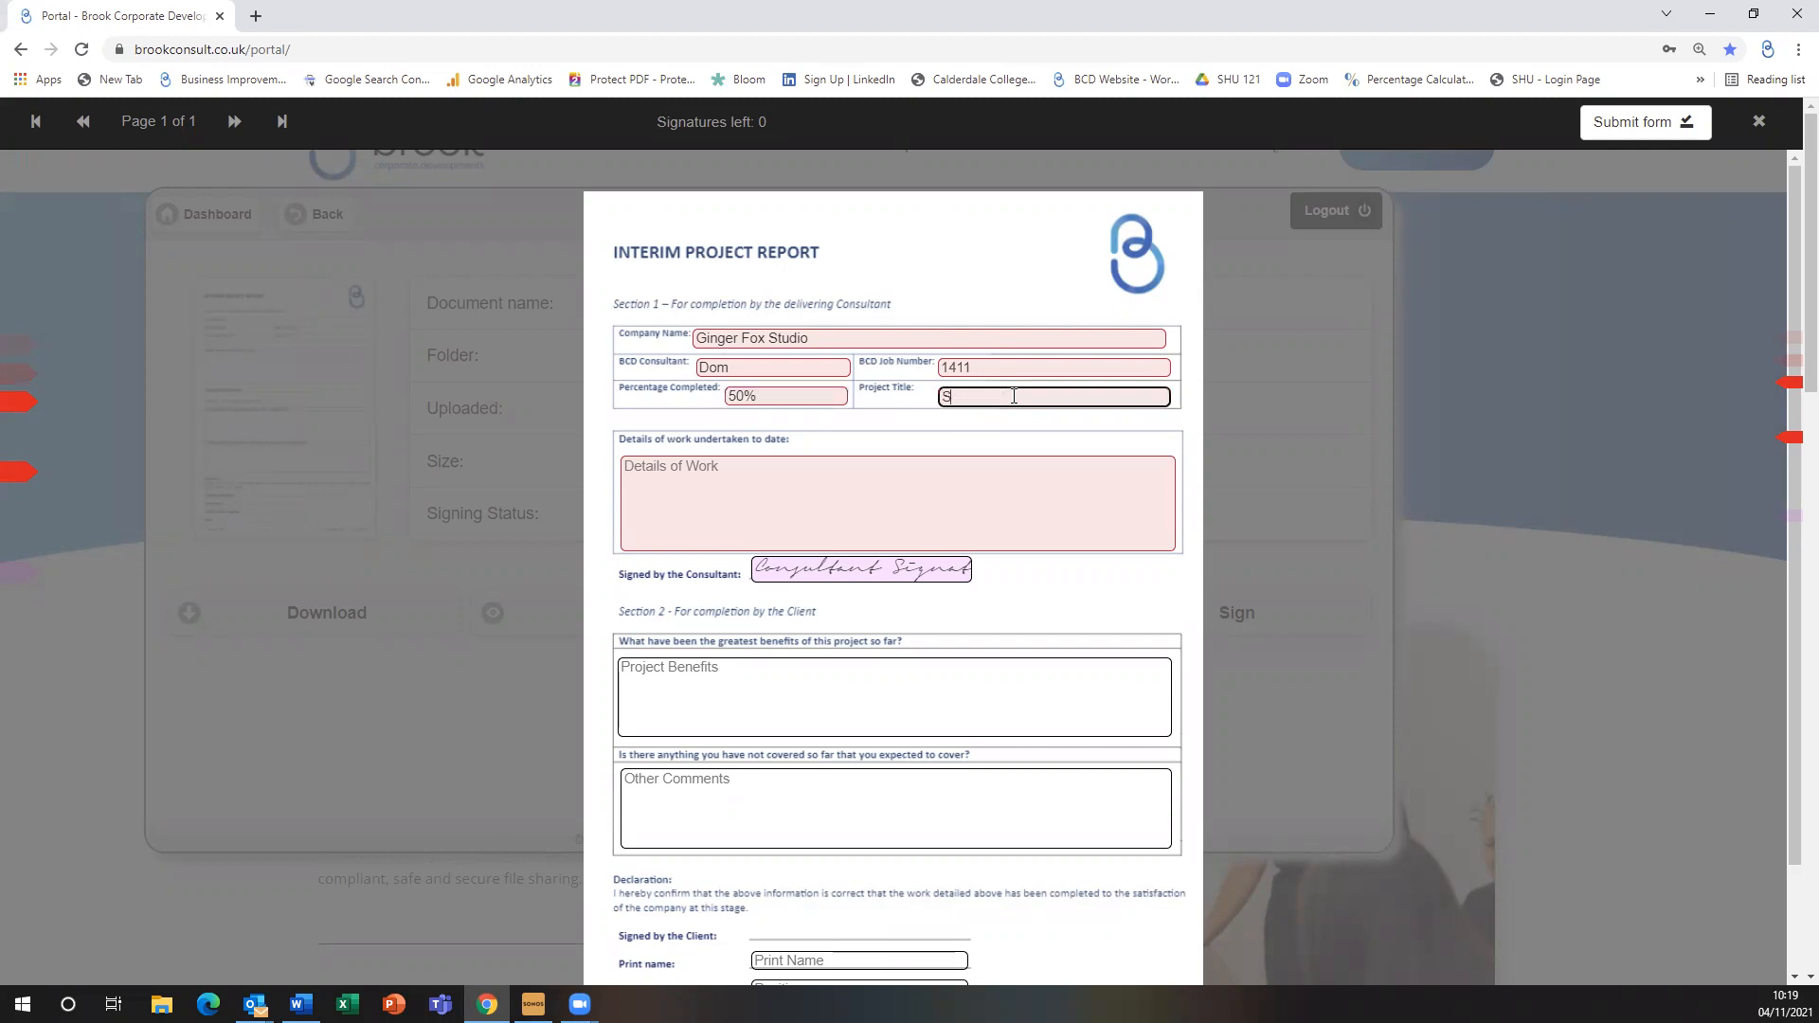
pyautogui.write('trategy')
pyautogui.click(822, 485)
pyautogui.write('30,')
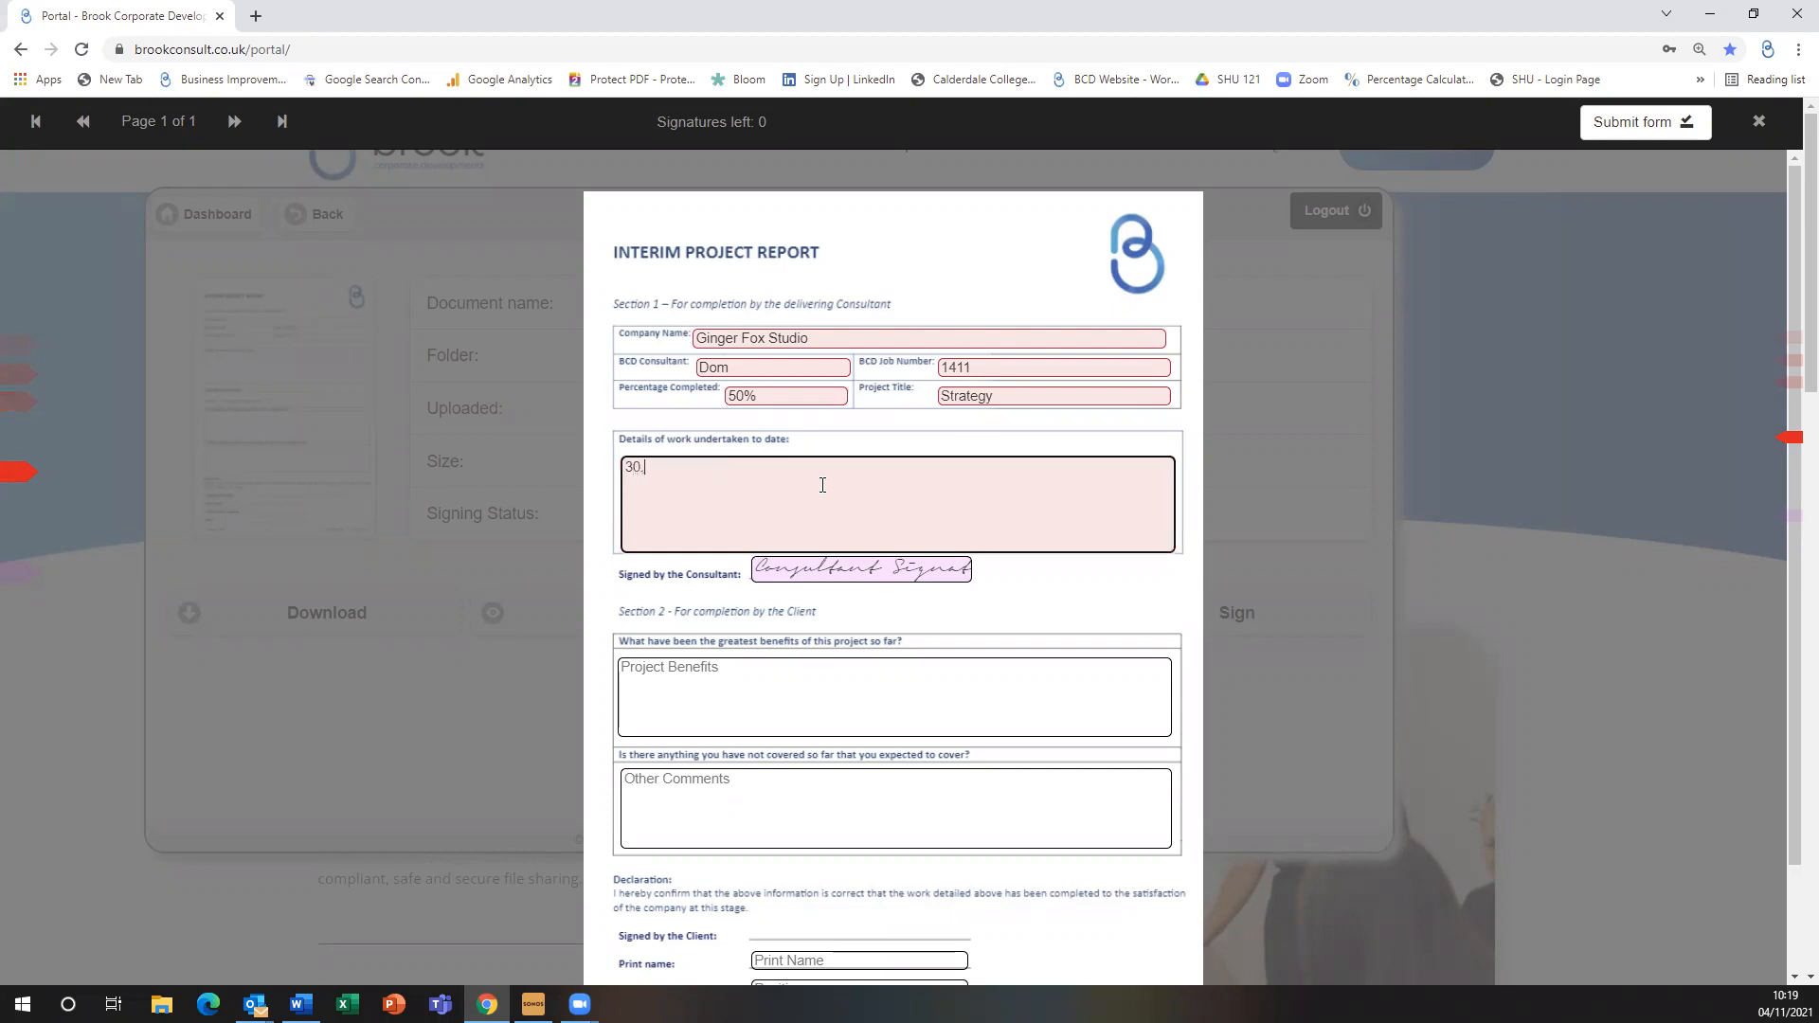
pyautogui.write(' 60, 90 day covid recovery plan')
# Sign the consultant section with the consultant's full name and submit the interim report
pyautogui.click(924, 574)
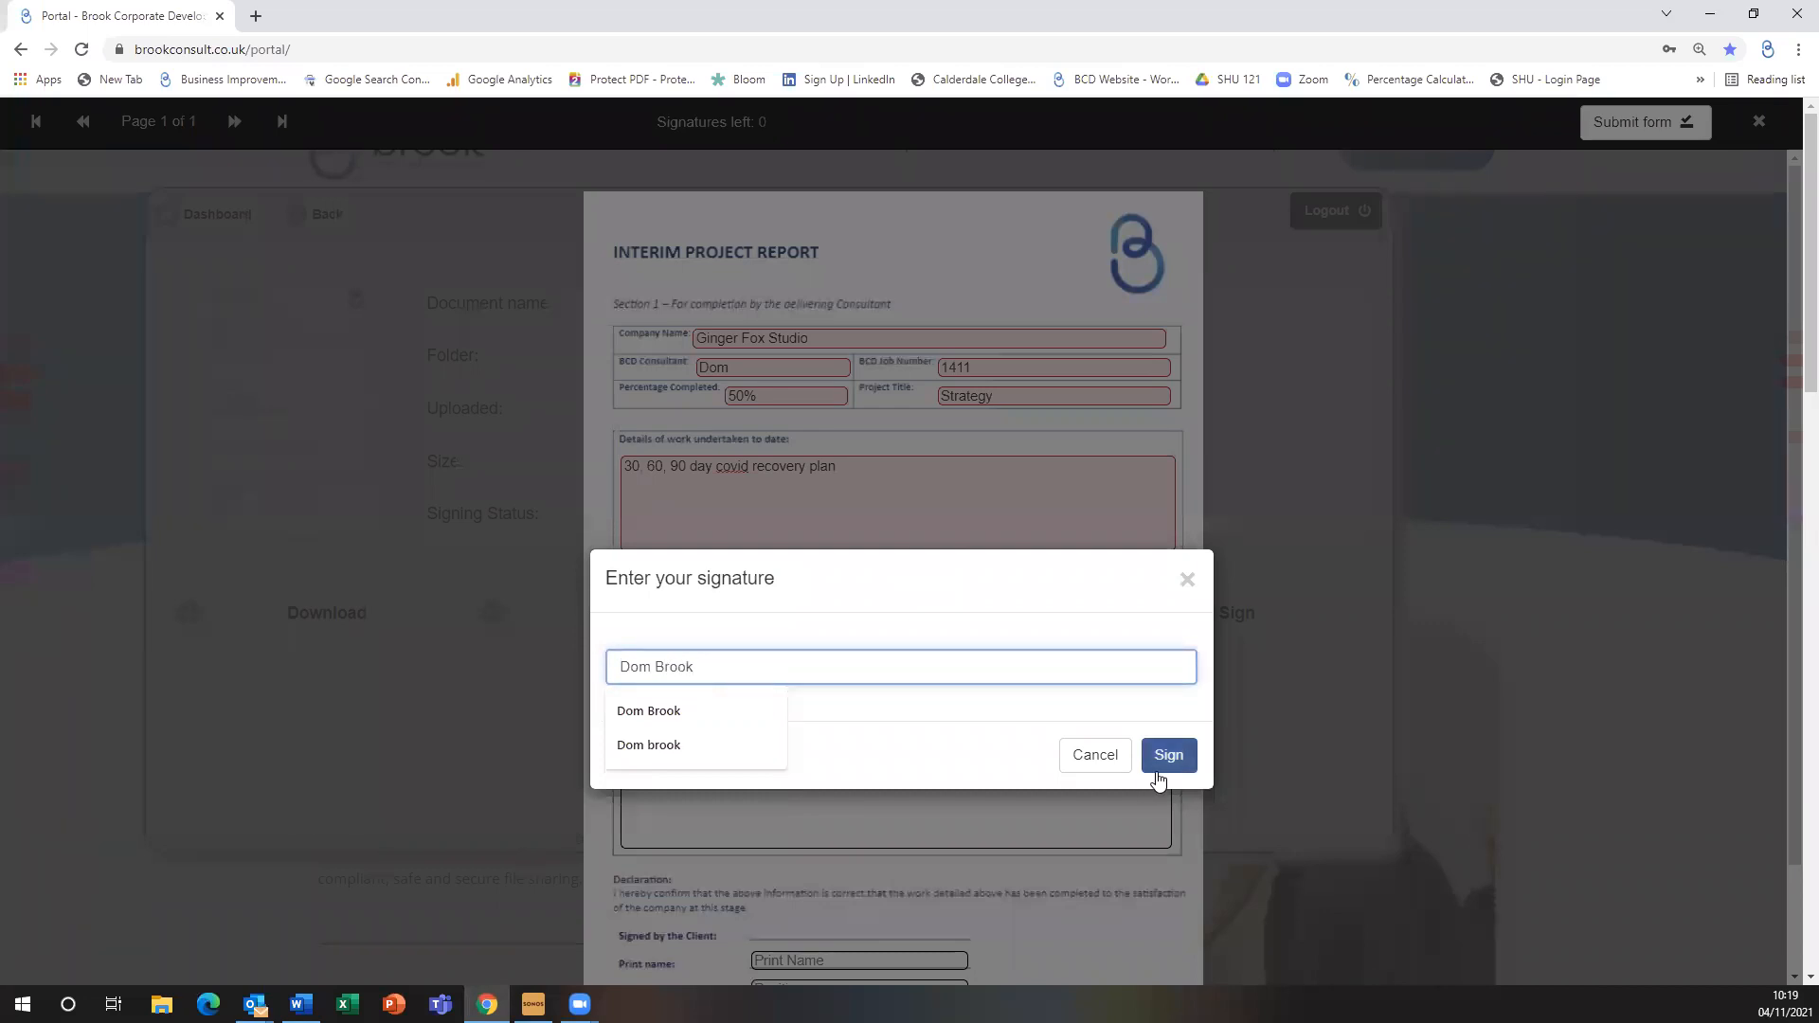
pyautogui.click(1157, 772)
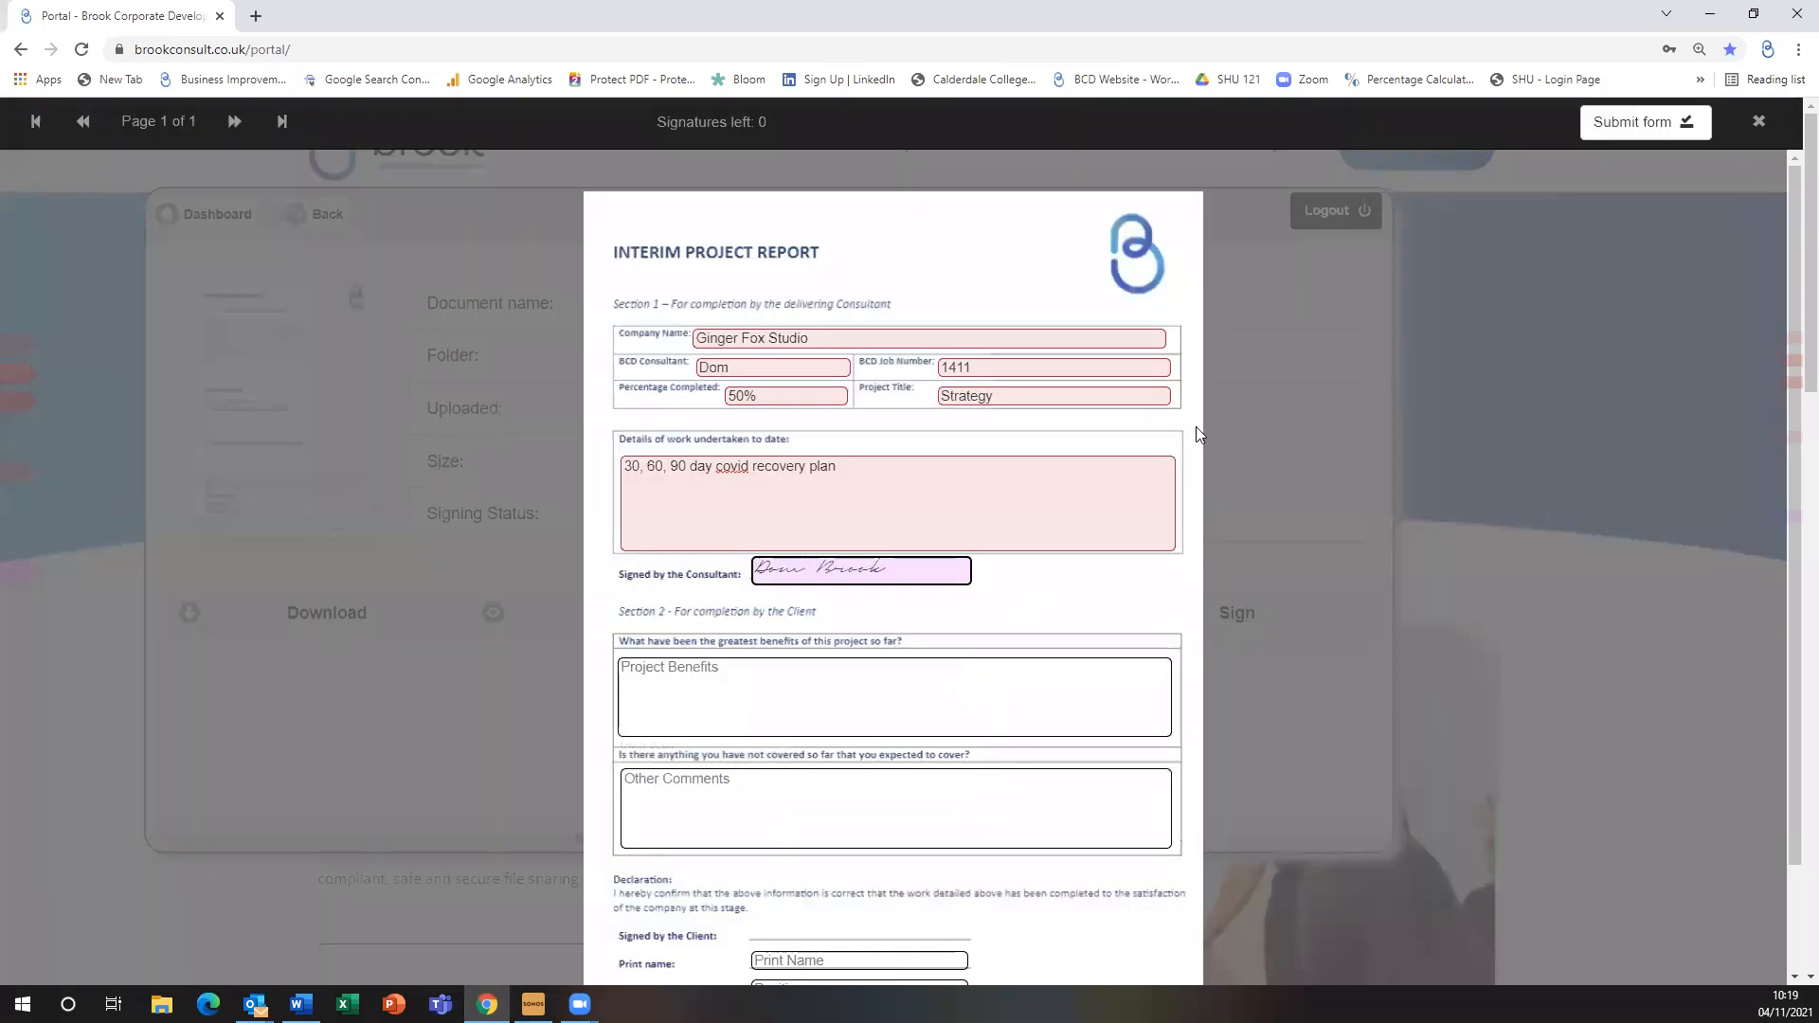
pyautogui.click(1641, 133)
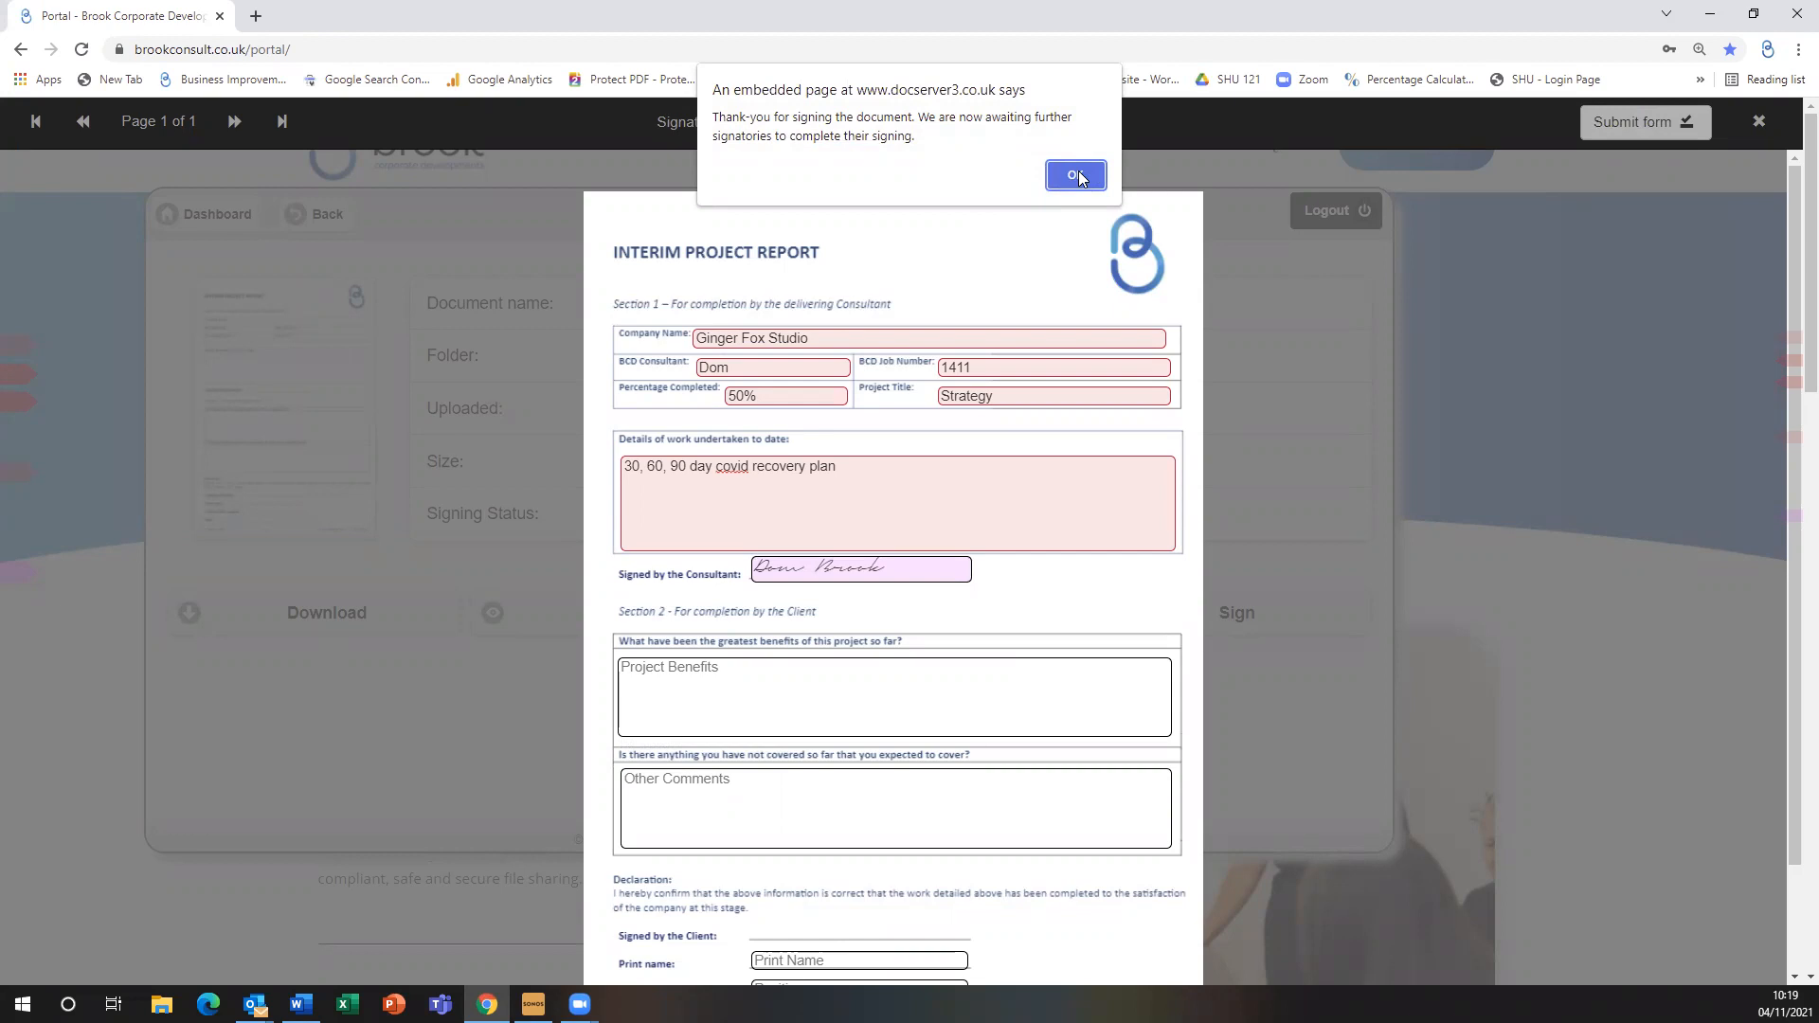
pyautogui.click(1076, 177)
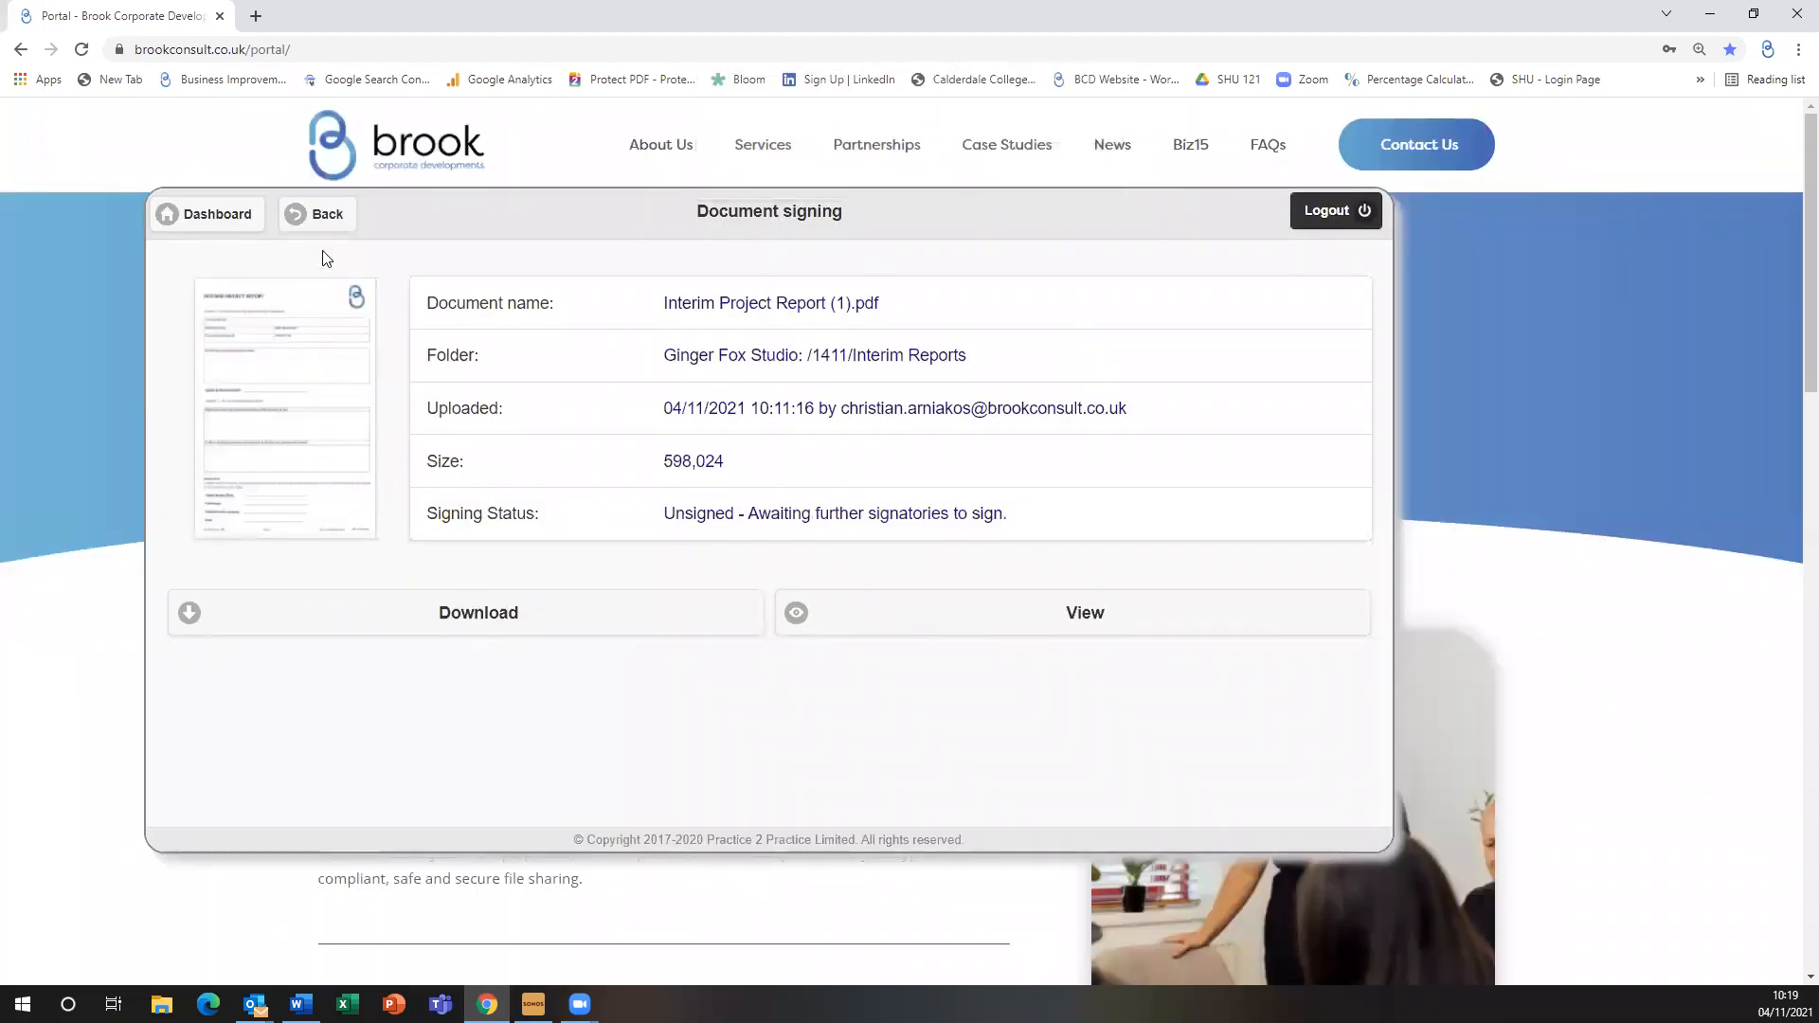
# Open the Completion Project Report from the Completion Reports folder for signing
pyautogui.click(334, 222)
pyautogui.click(336, 220)
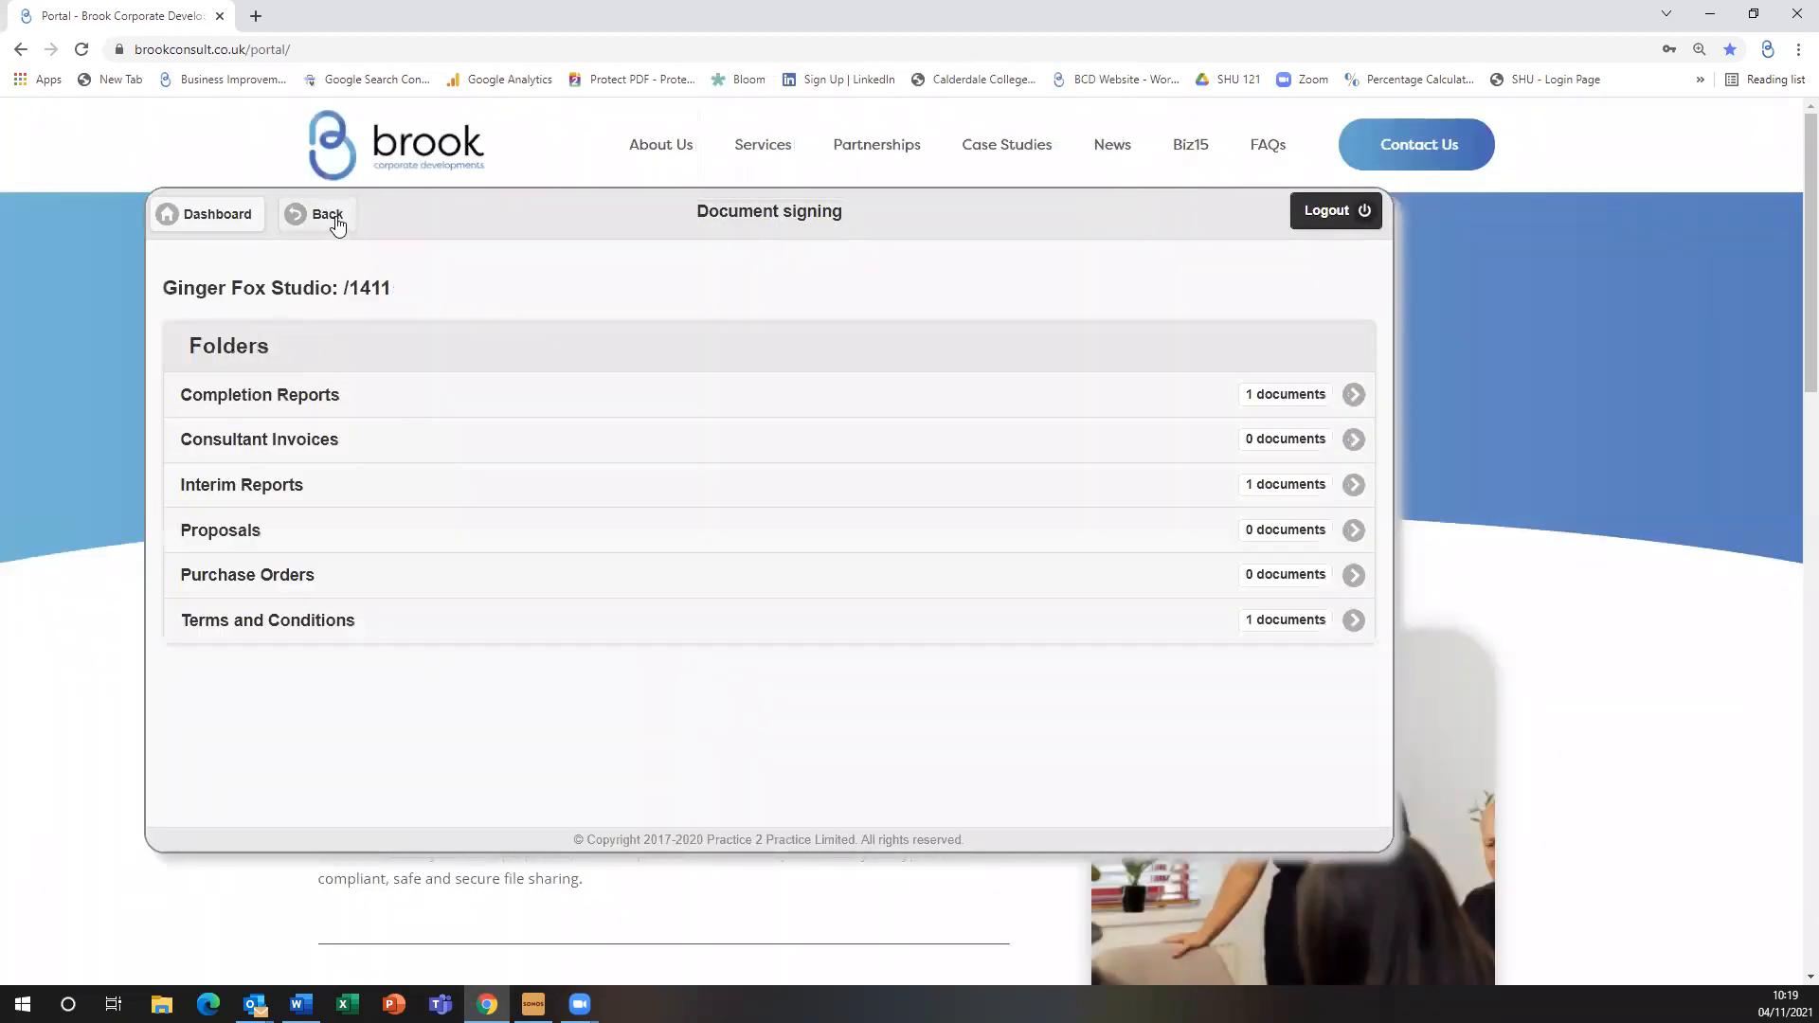
pyautogui.click(305, 396)
pyautogui.click(535, 418)
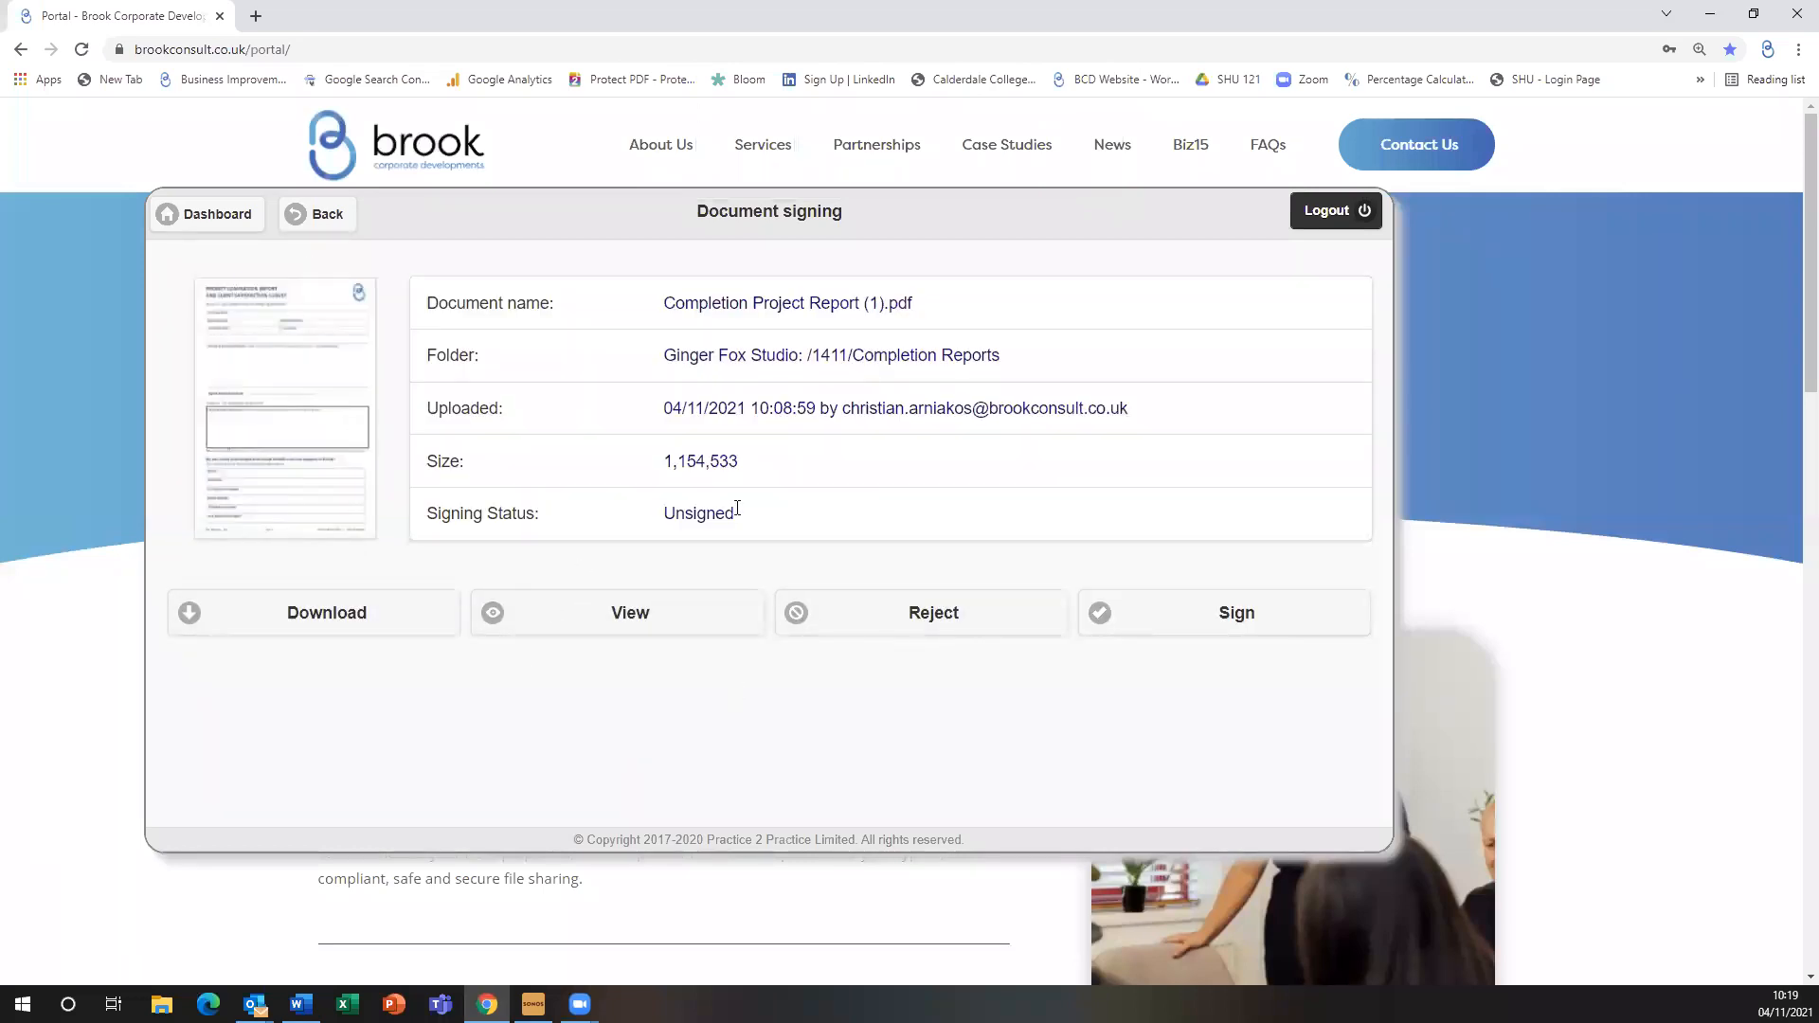
pyautogui.click(1247, 618)
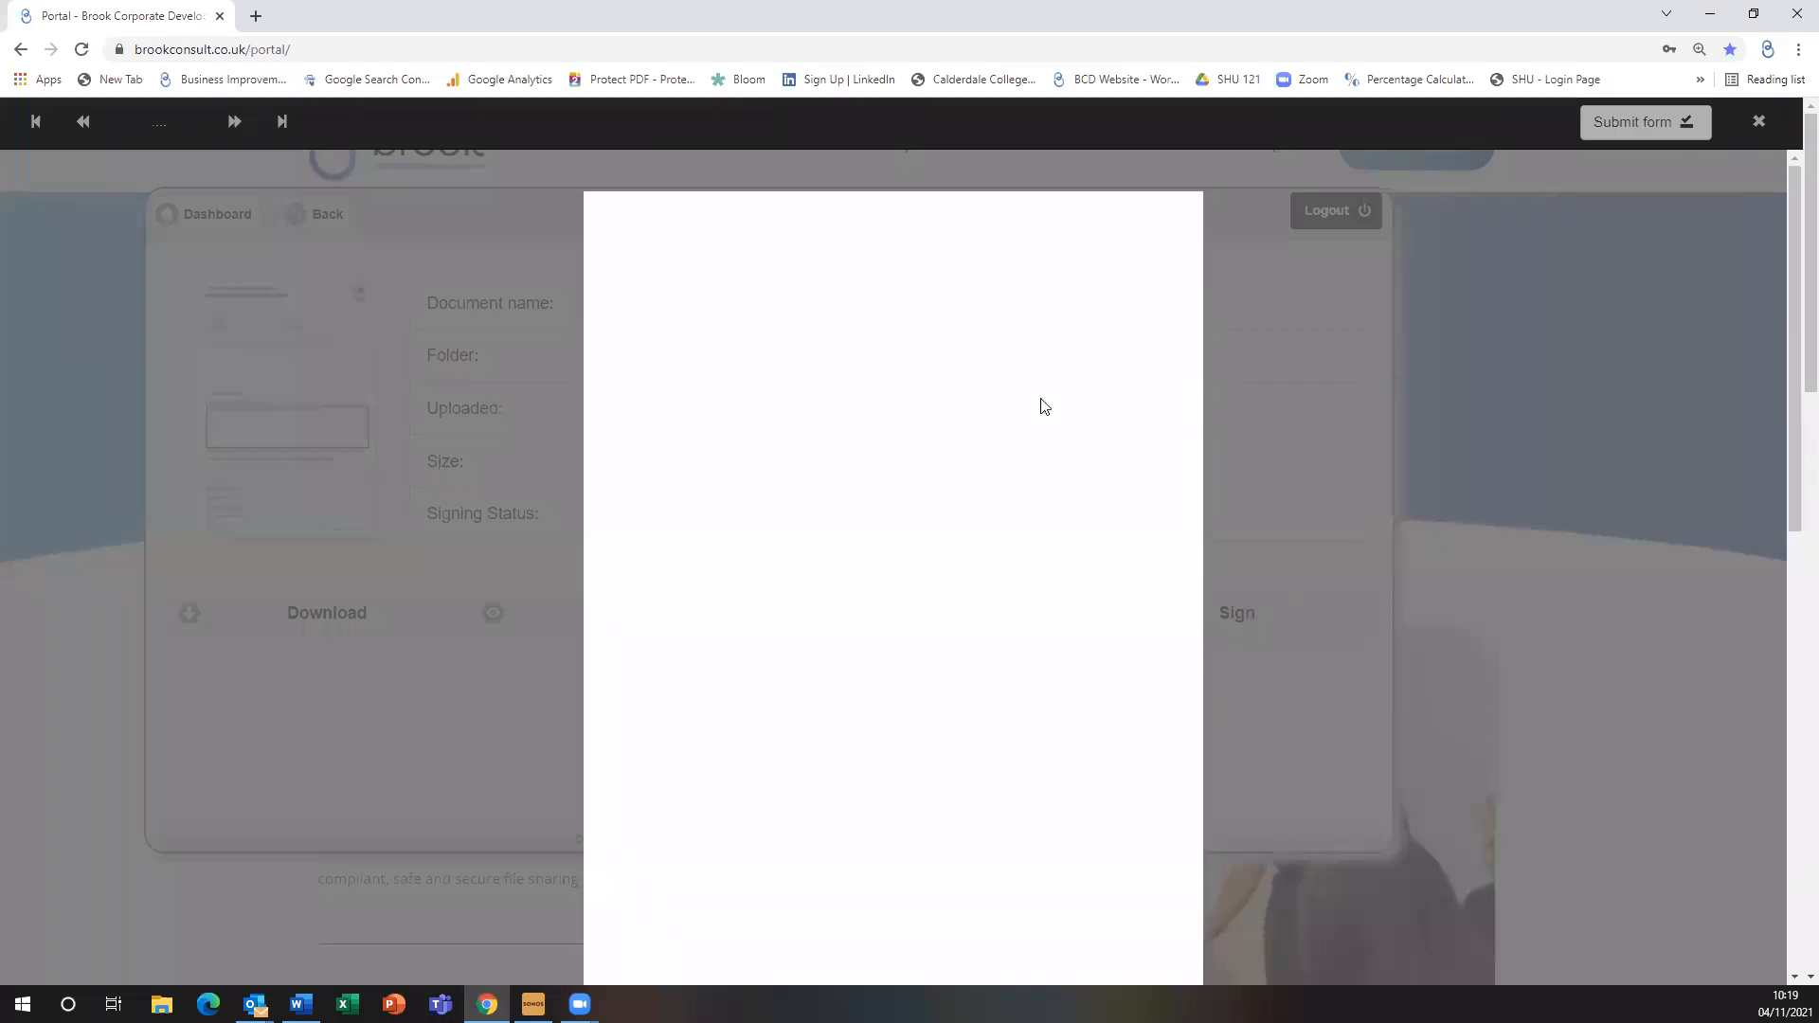
# Fill in consultant name, job 1411, date 04/11/2021, title Strategy and 'Covid recovery plan completed'
pyautogui.click(841, 347)
pyautogui.write('Dom')
pyautogui.press('Tab')
pyautogui.write('1411')
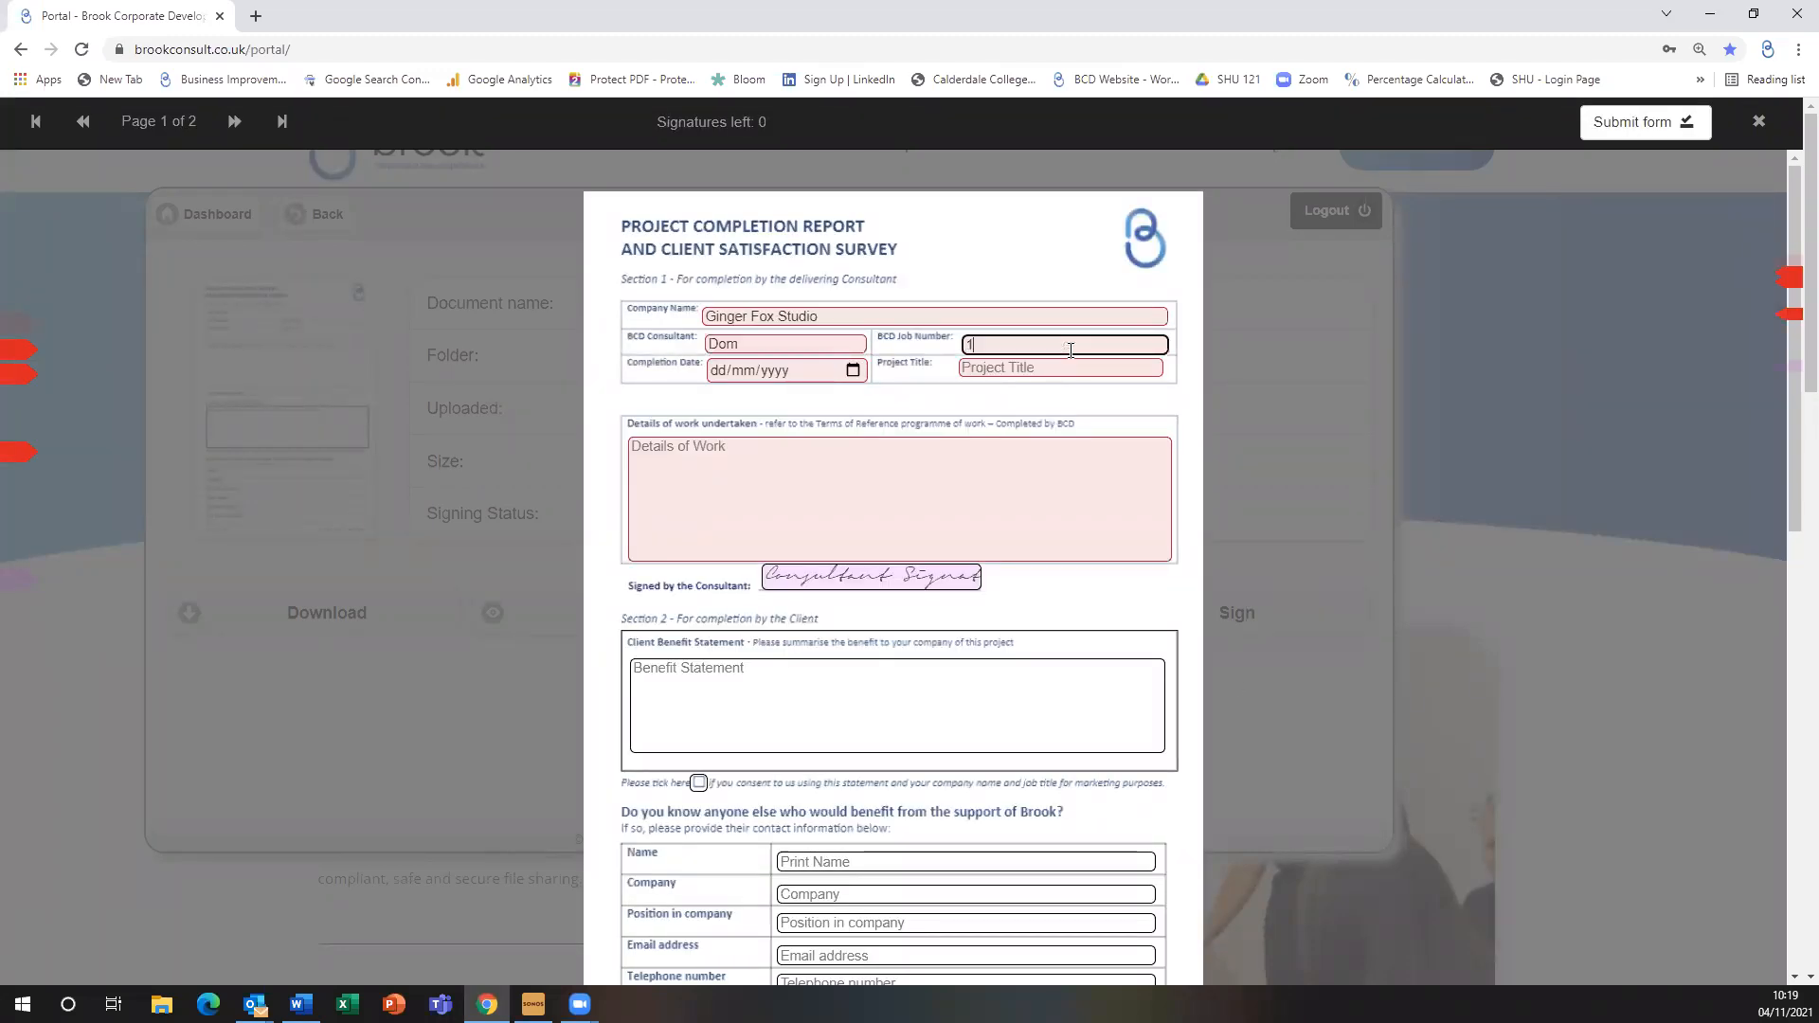
pyautogui.click(853, 370)
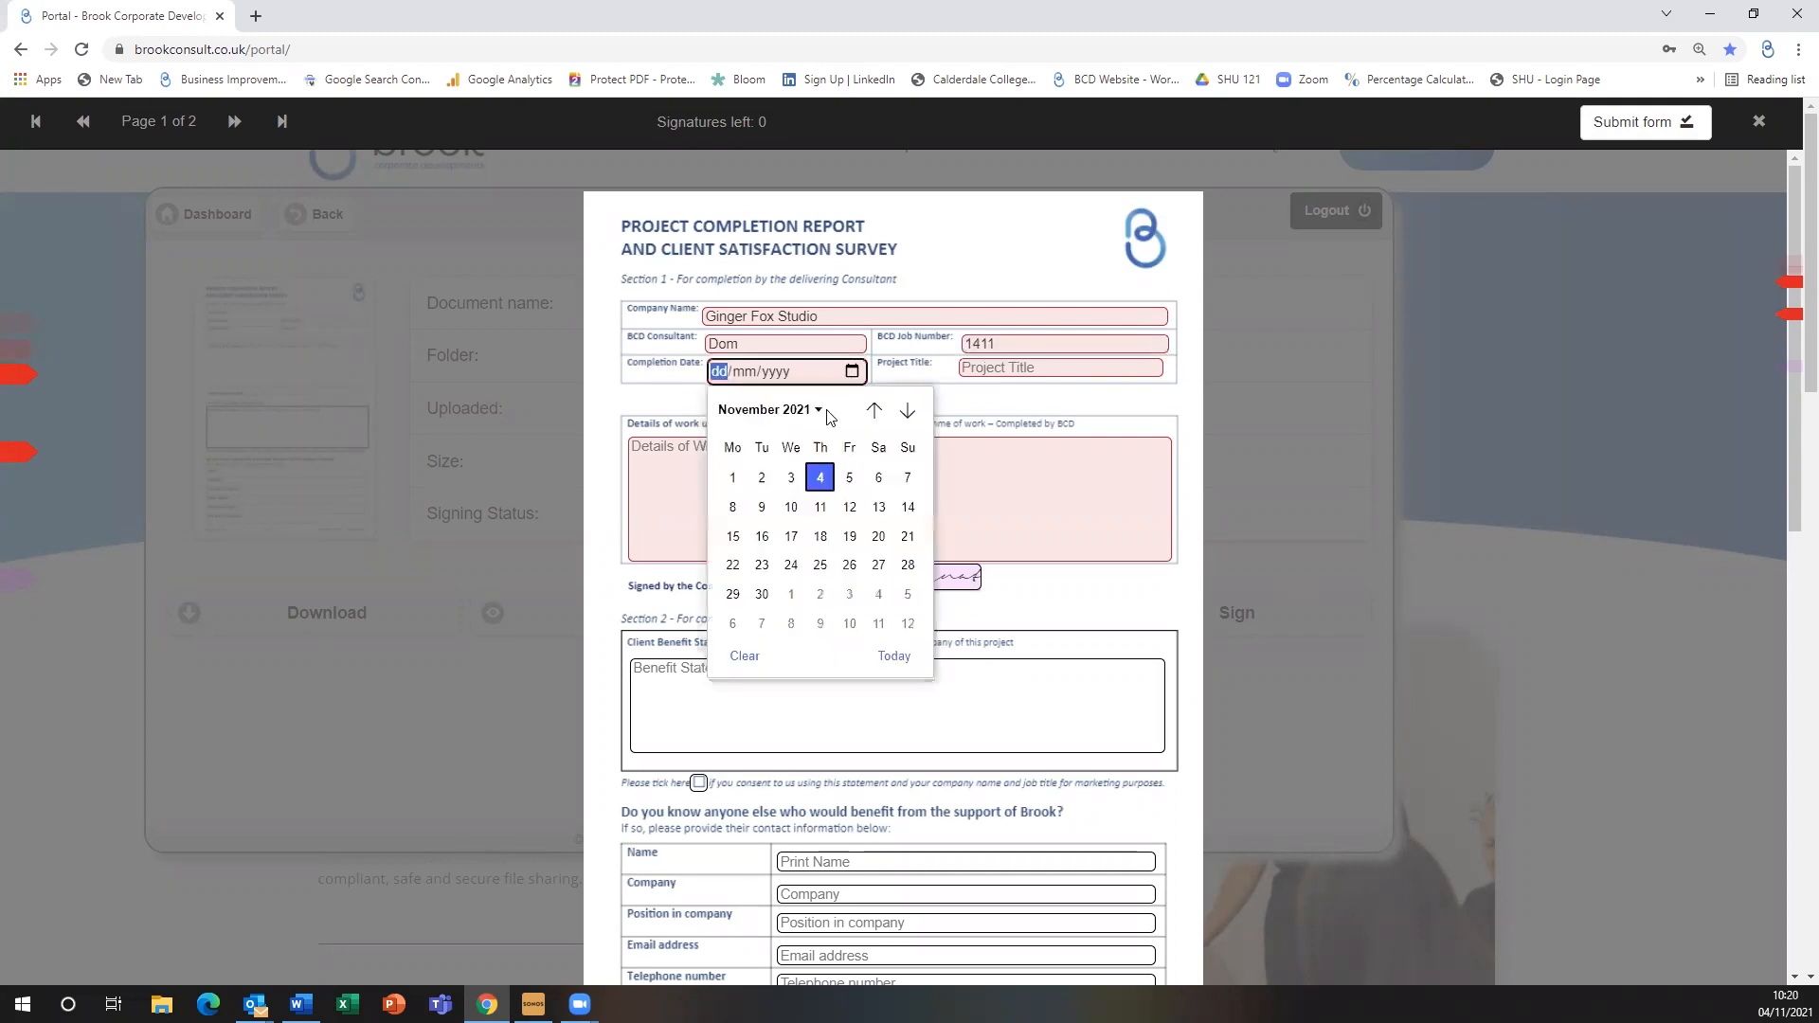
pyautogui.click(828, 477)
pyautogui.click(1043, 369)
pyautogui.write('Strategy')
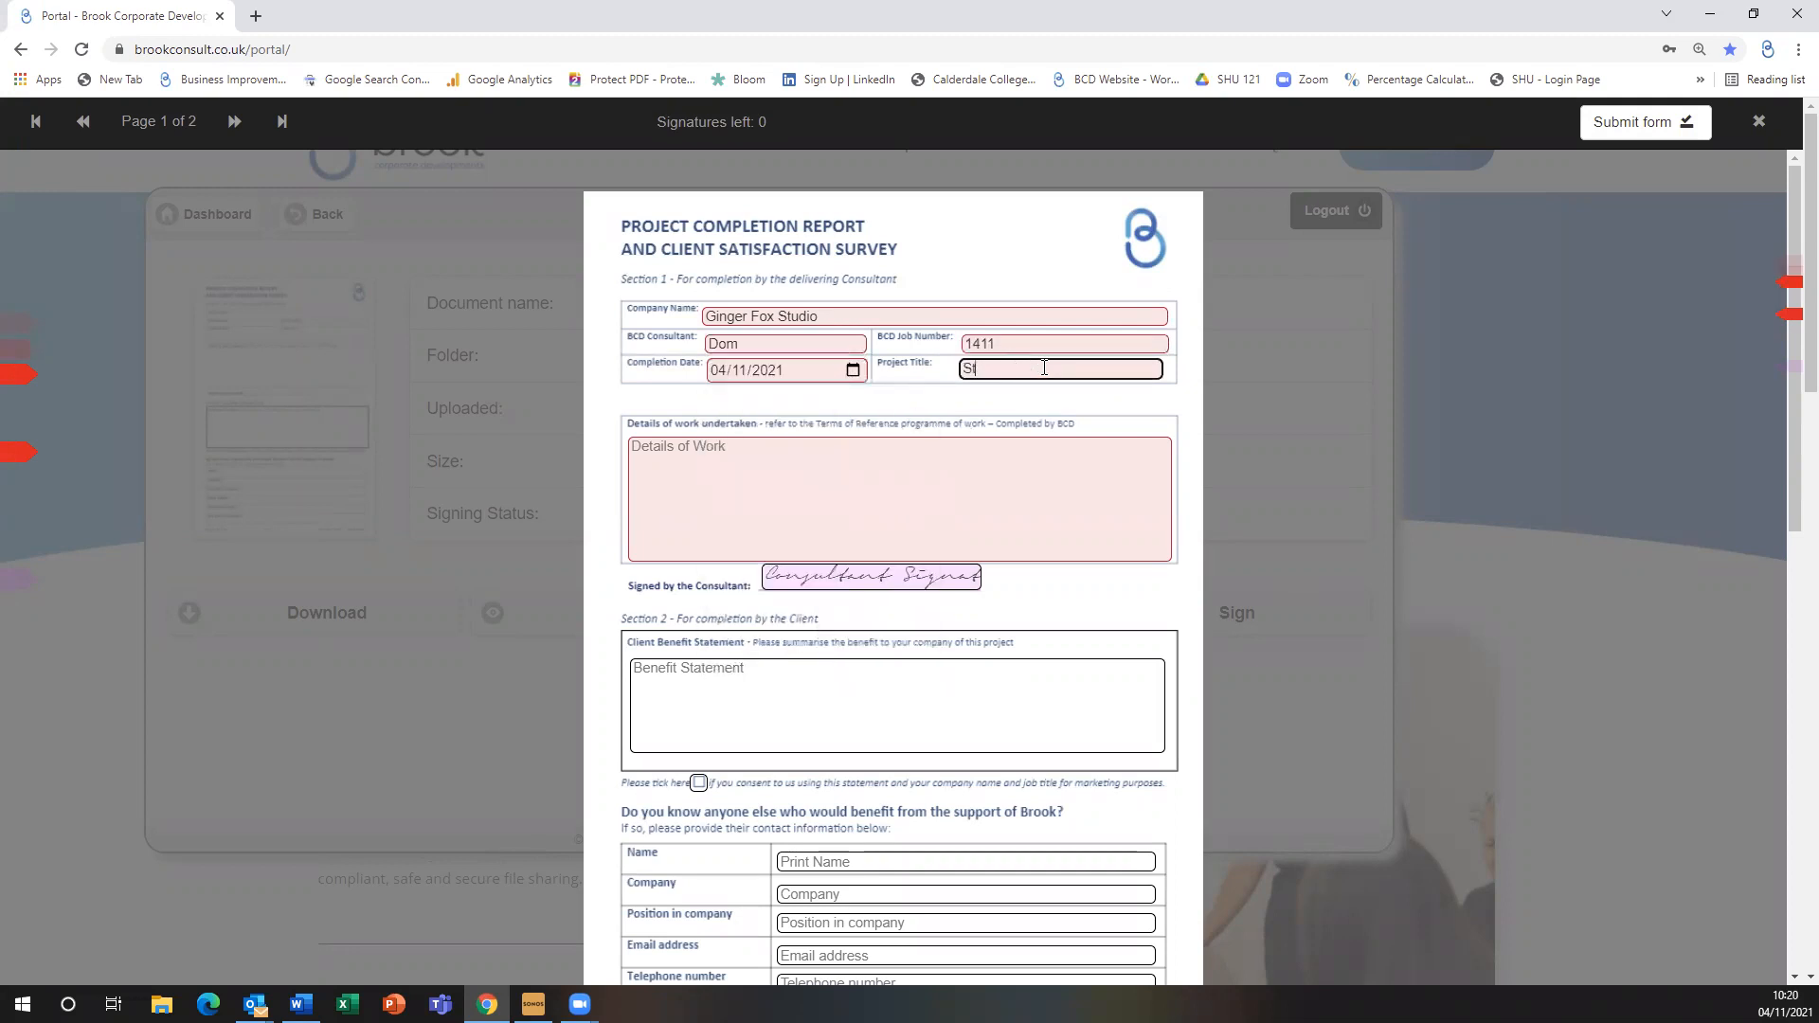
pyautogui.click(840, 540)
pyautogui.write('Covid recovery plan completed')
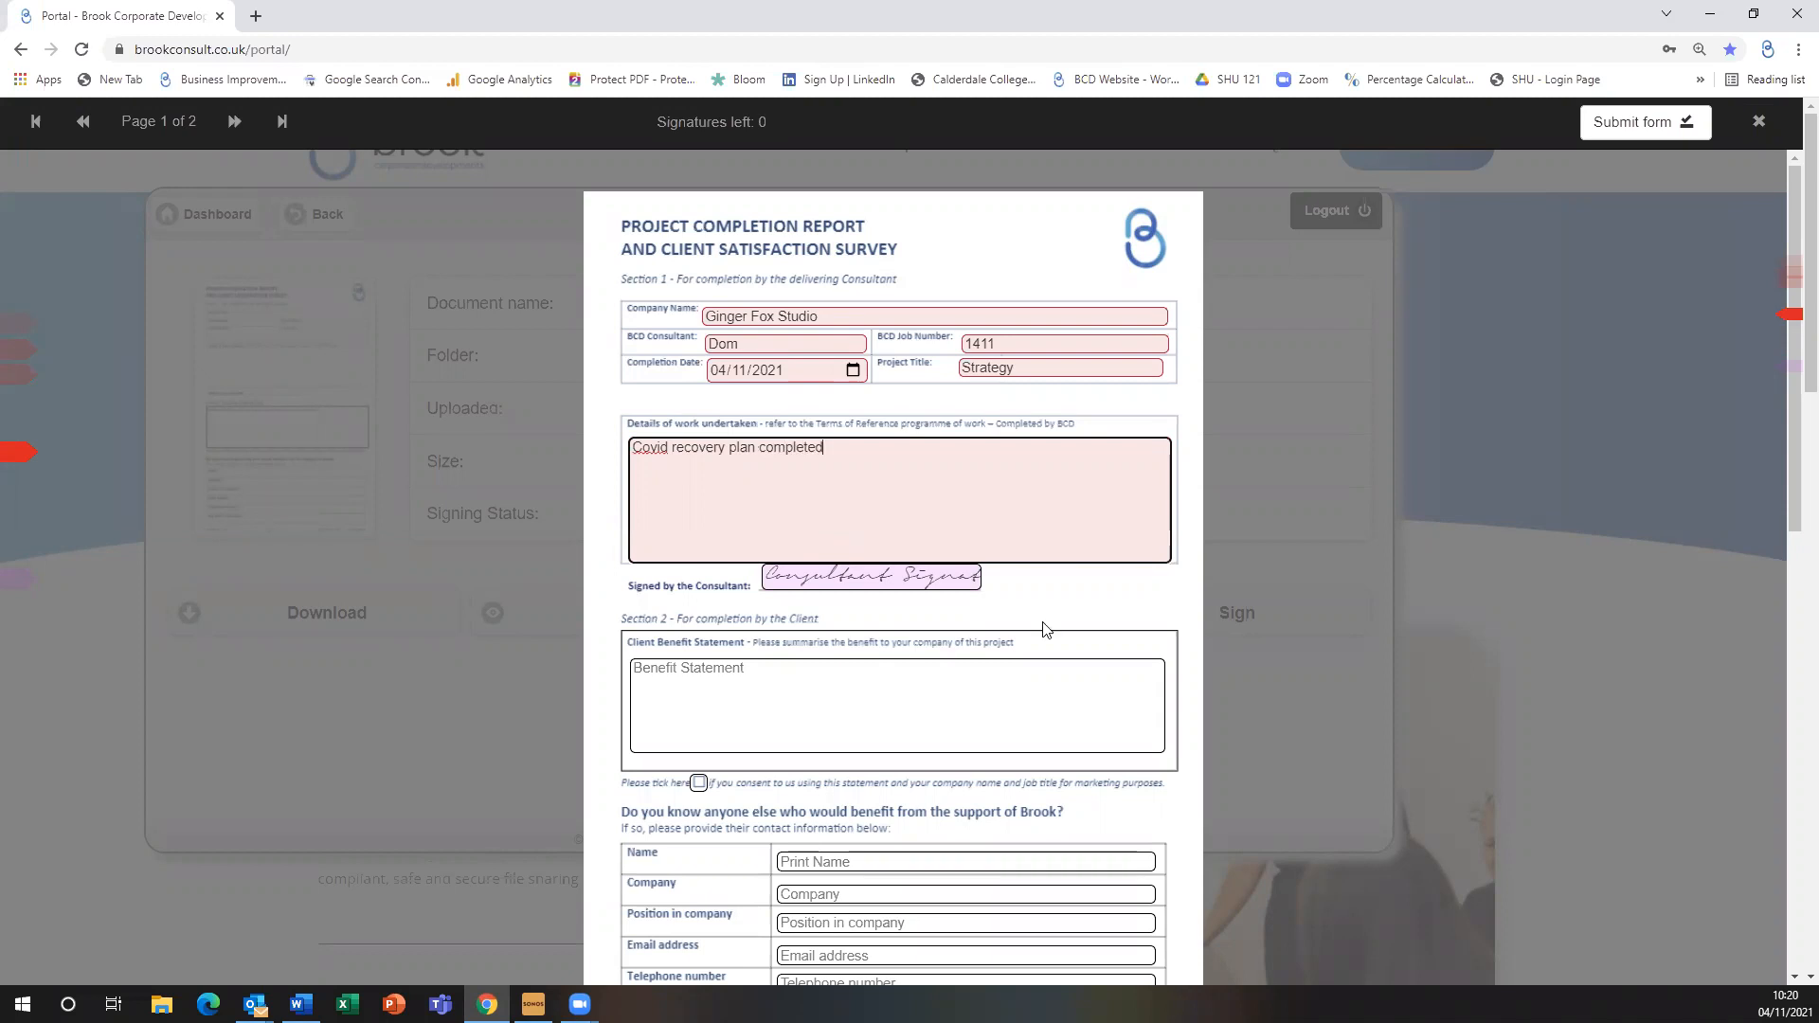
# Sign the consultant section with the consultant's full name and submit the completion report
pyautogui.click(957, 584)
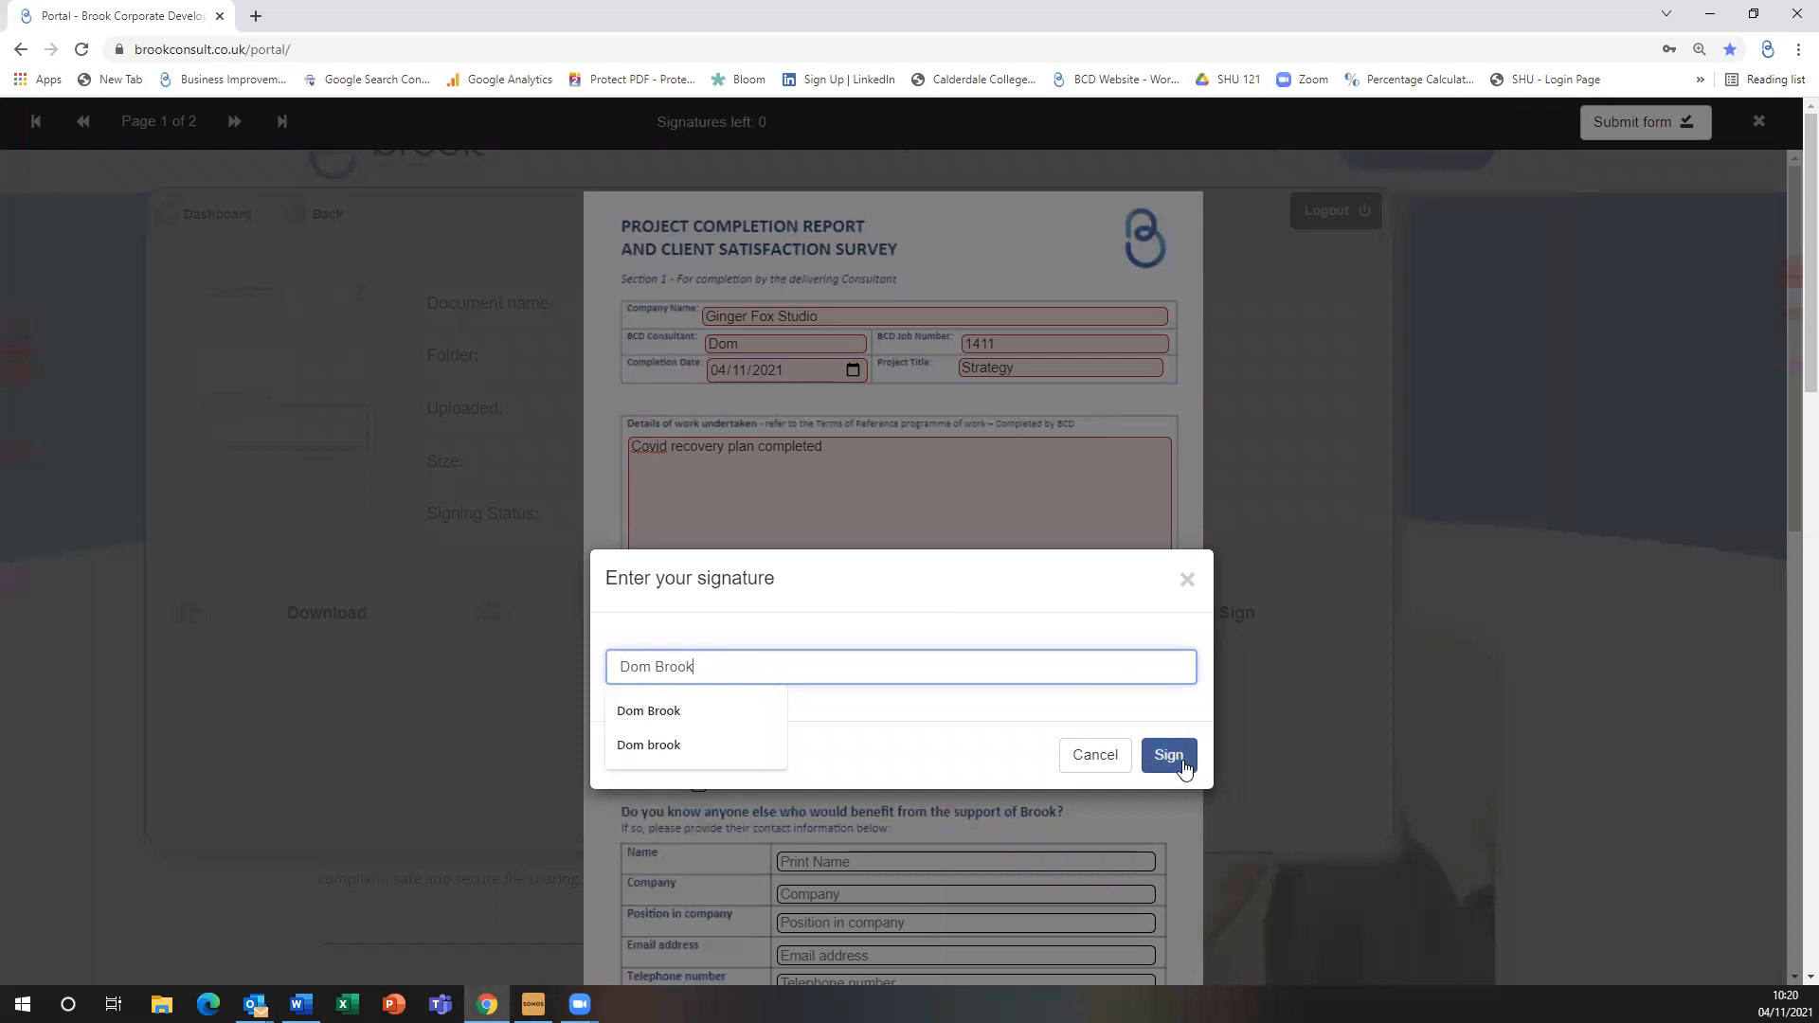
pyautogui.click(1182, 763)
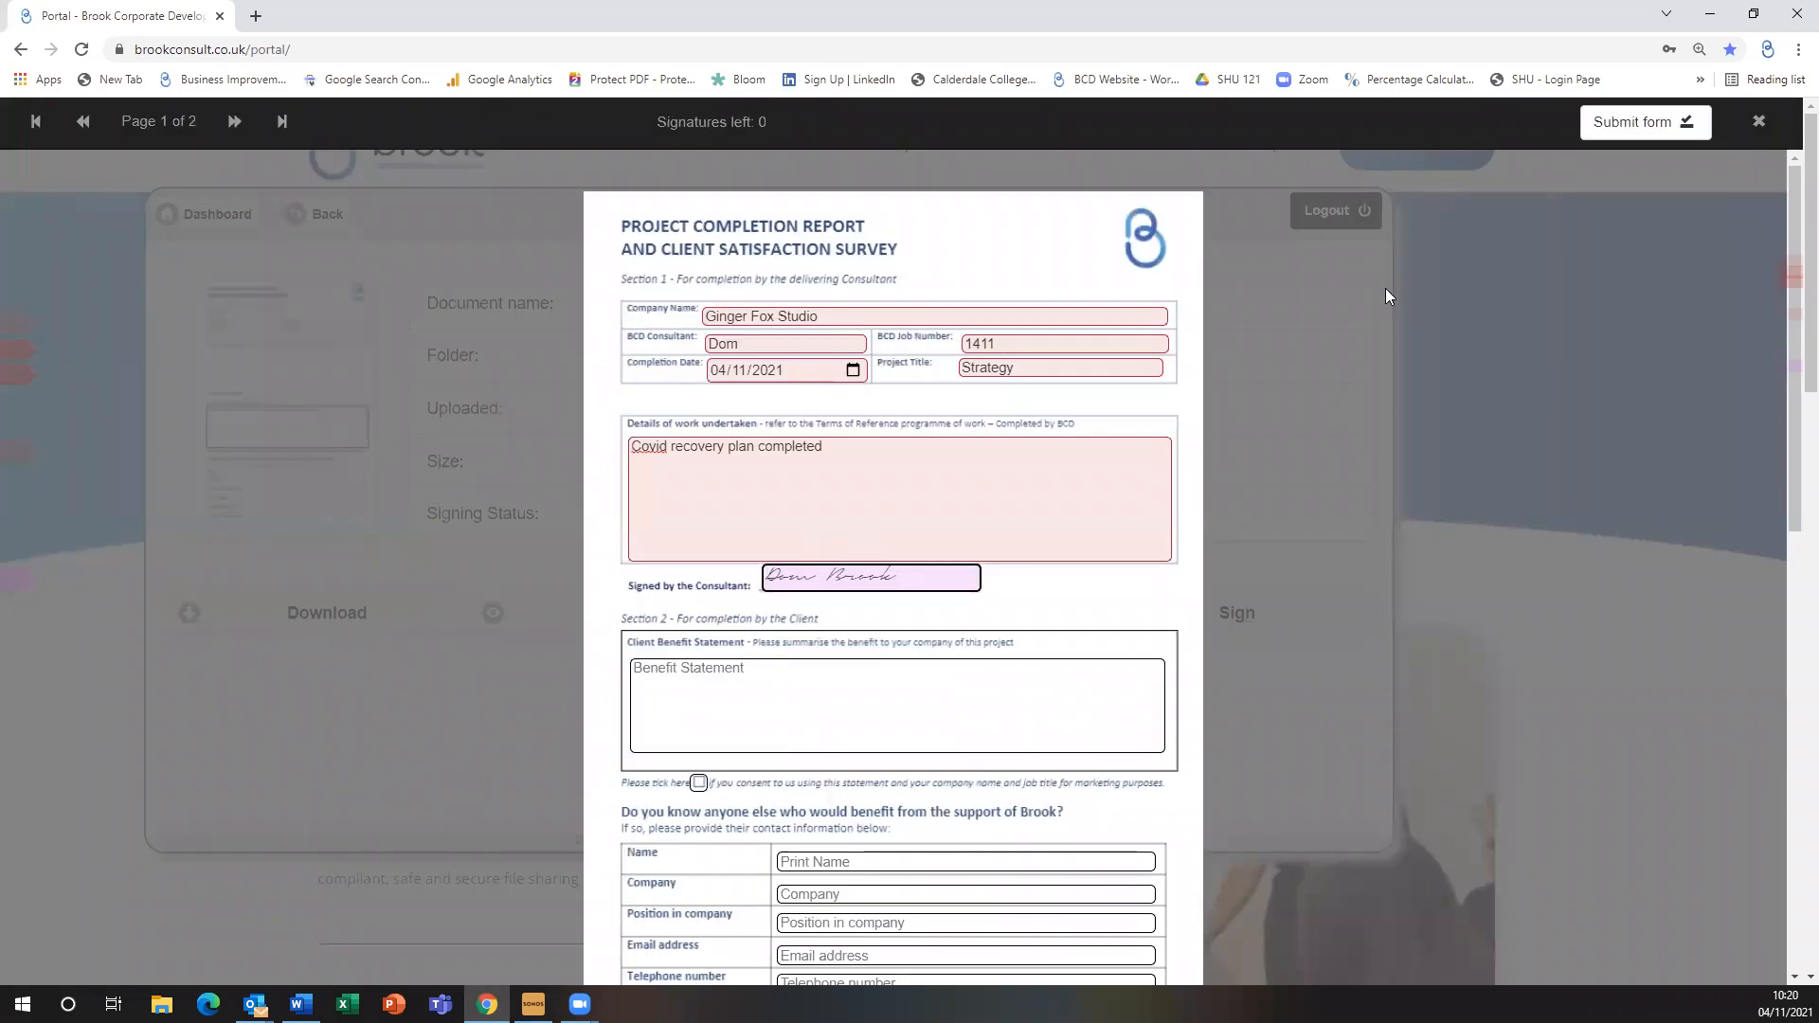
pyautogui.click(1634, 133)
pyautogui.click(1078, 167)
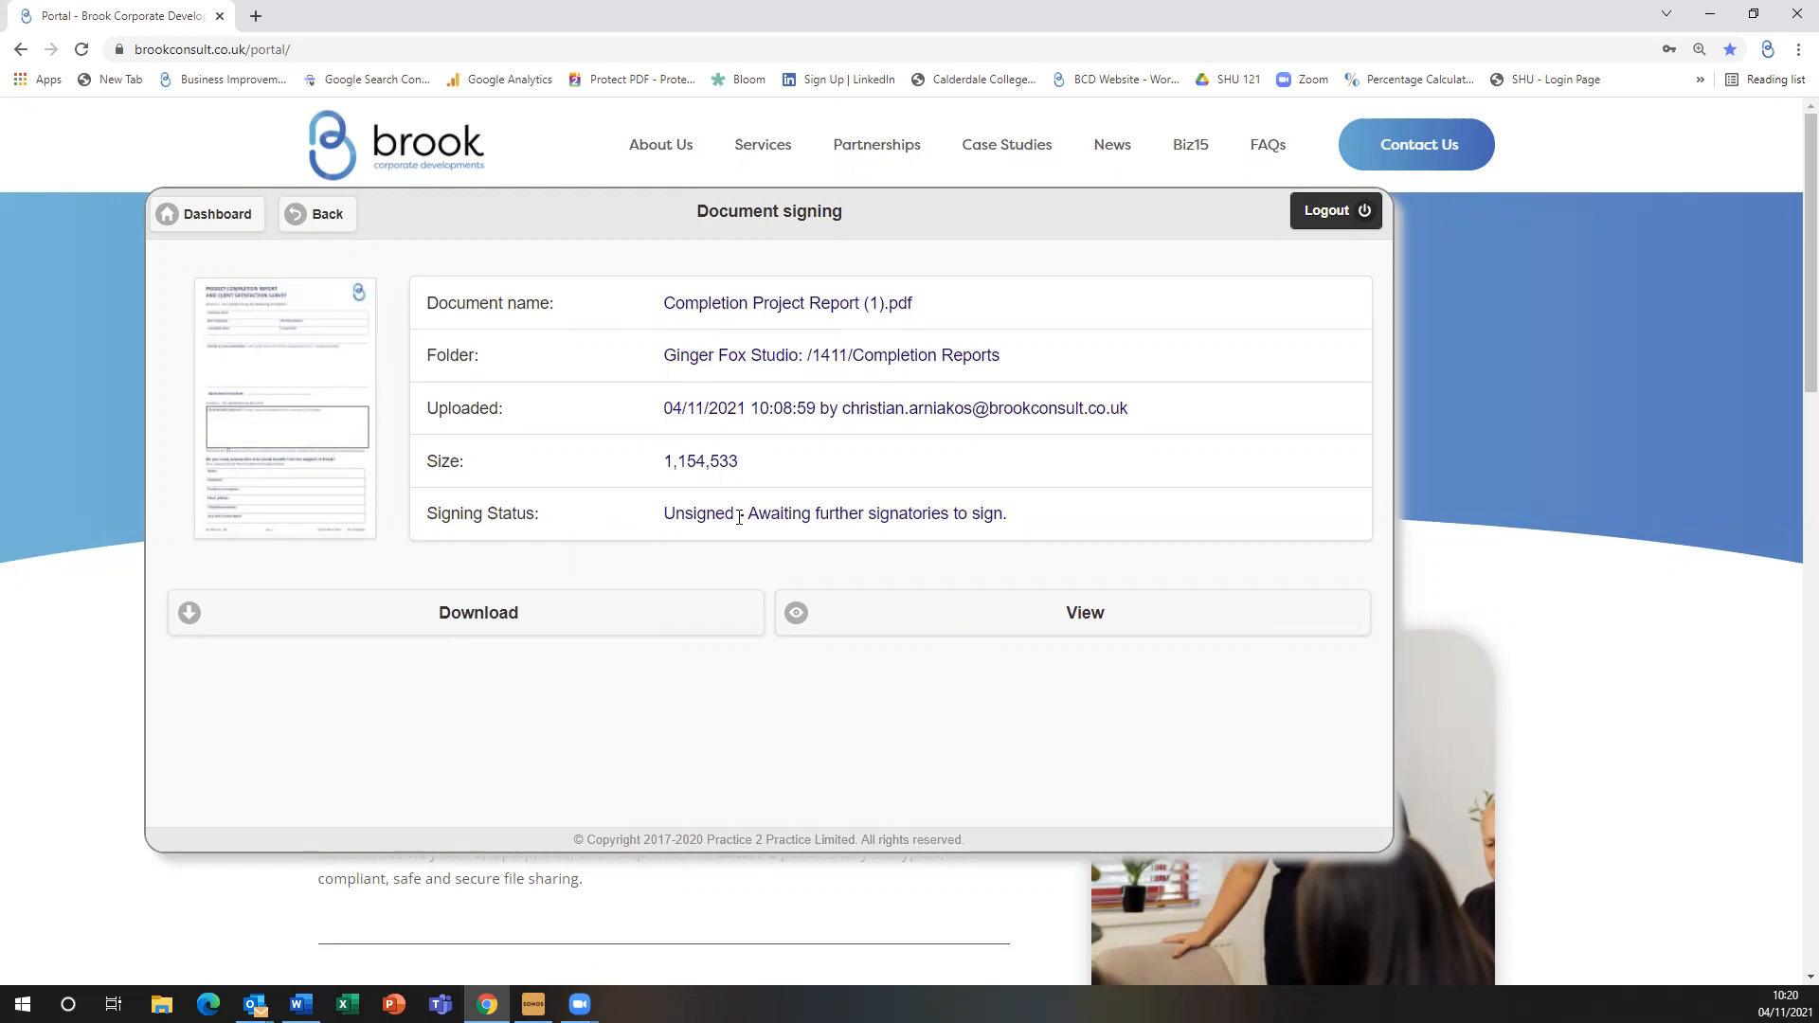
# Go back through the Completion Reports and 1411 folders to the docSAFE Dashboard
pyautogui.click(332, 234)
pyautogui.click(333, 234)
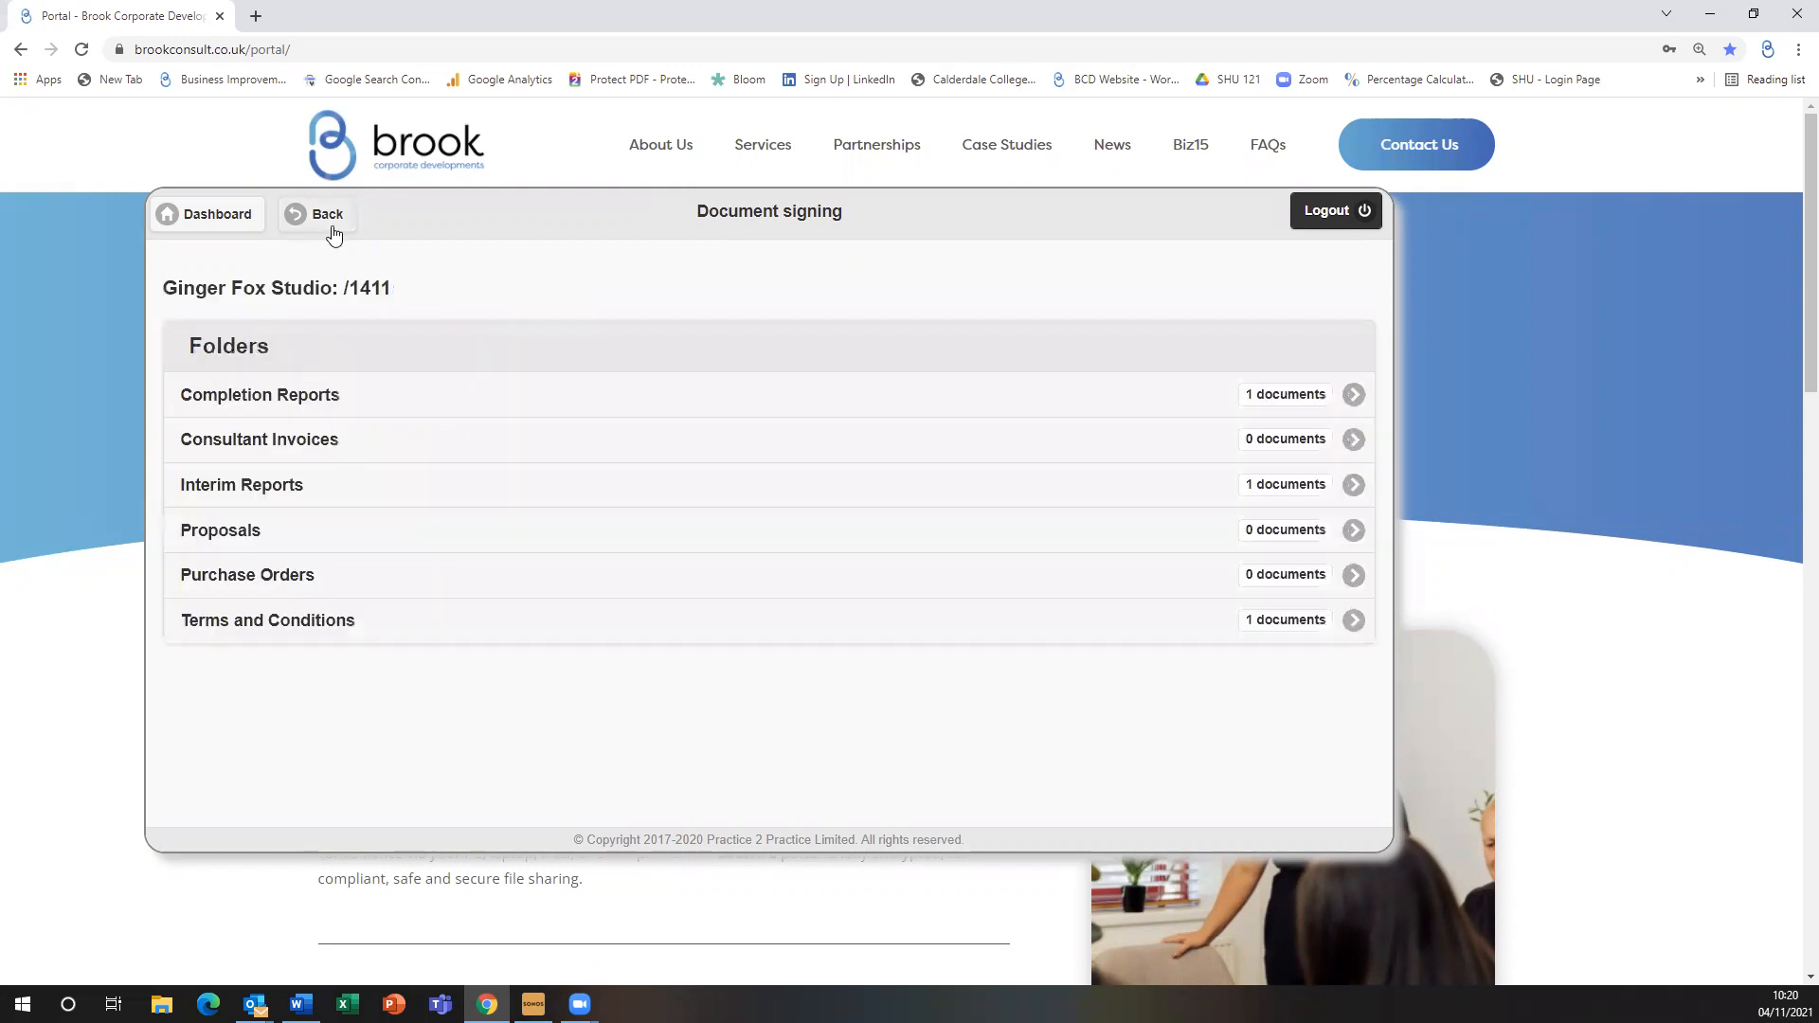
pyautogui.click(331, 232)
pyautogui.click(331, 232)
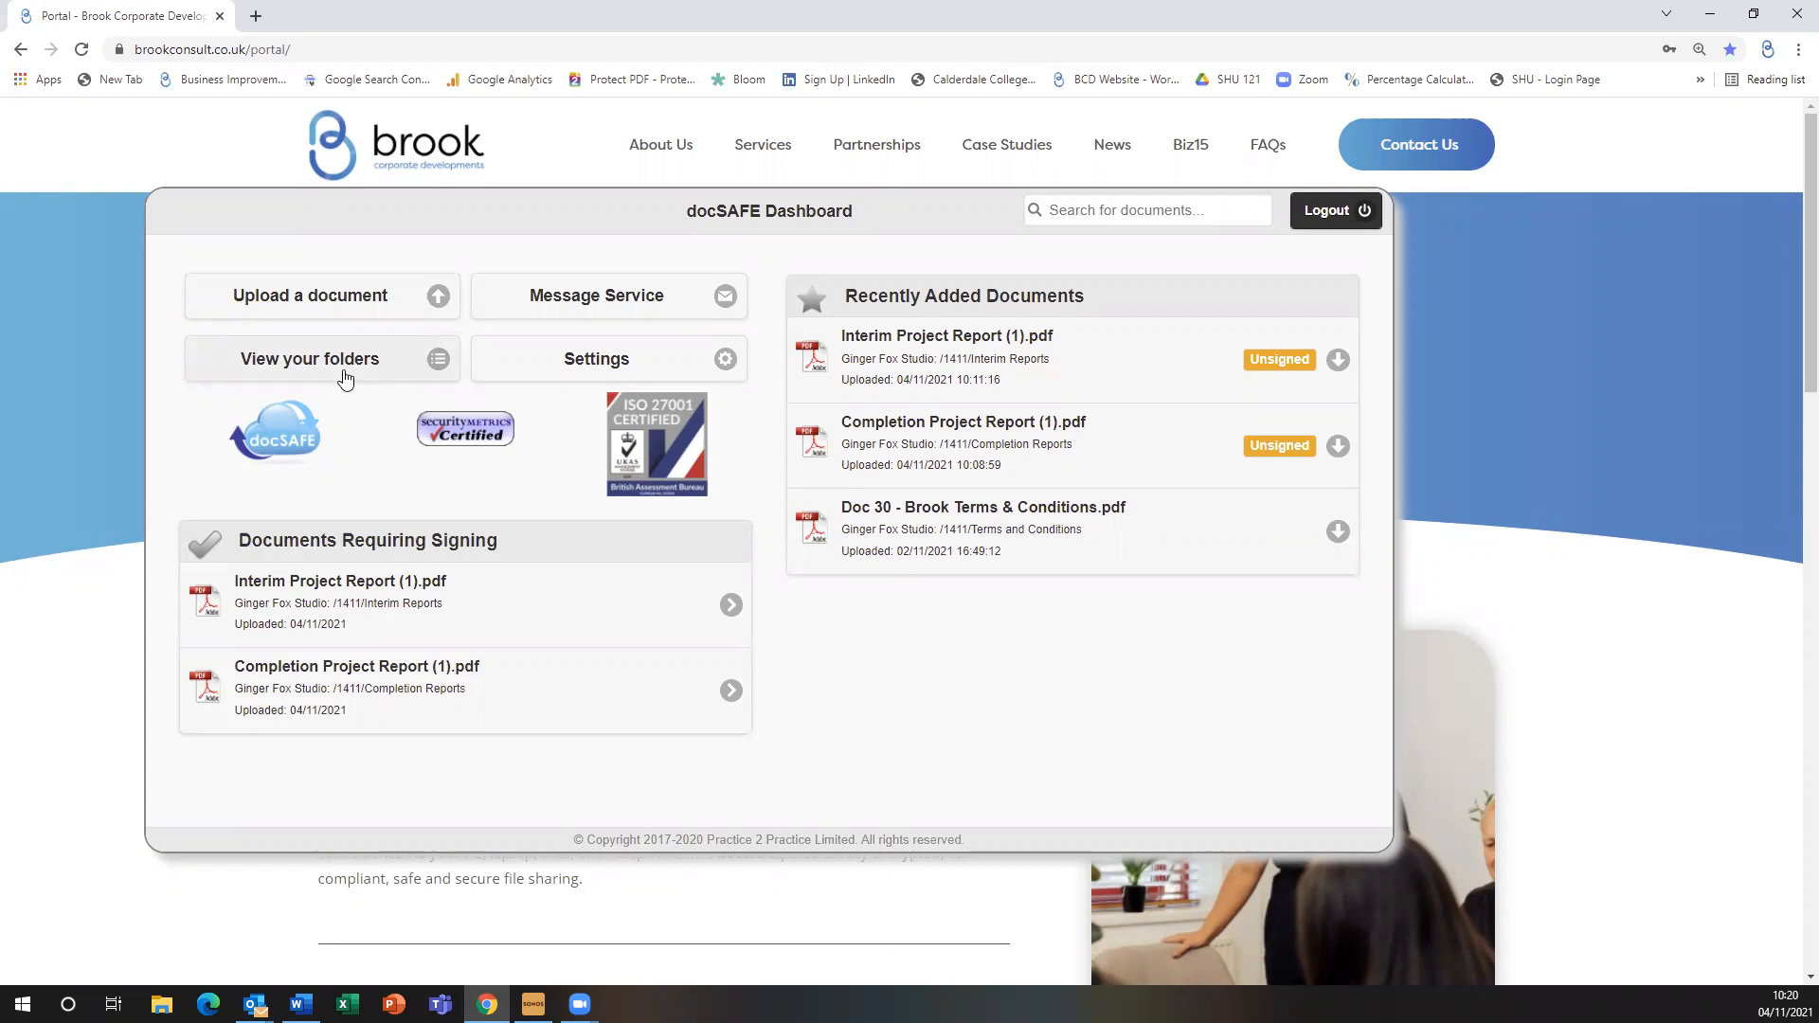
# Set the upload destination to Ginger Fox Studio's Consultant Invoices folder and choose a colleague for notification
pyautogui.click(332, 308)
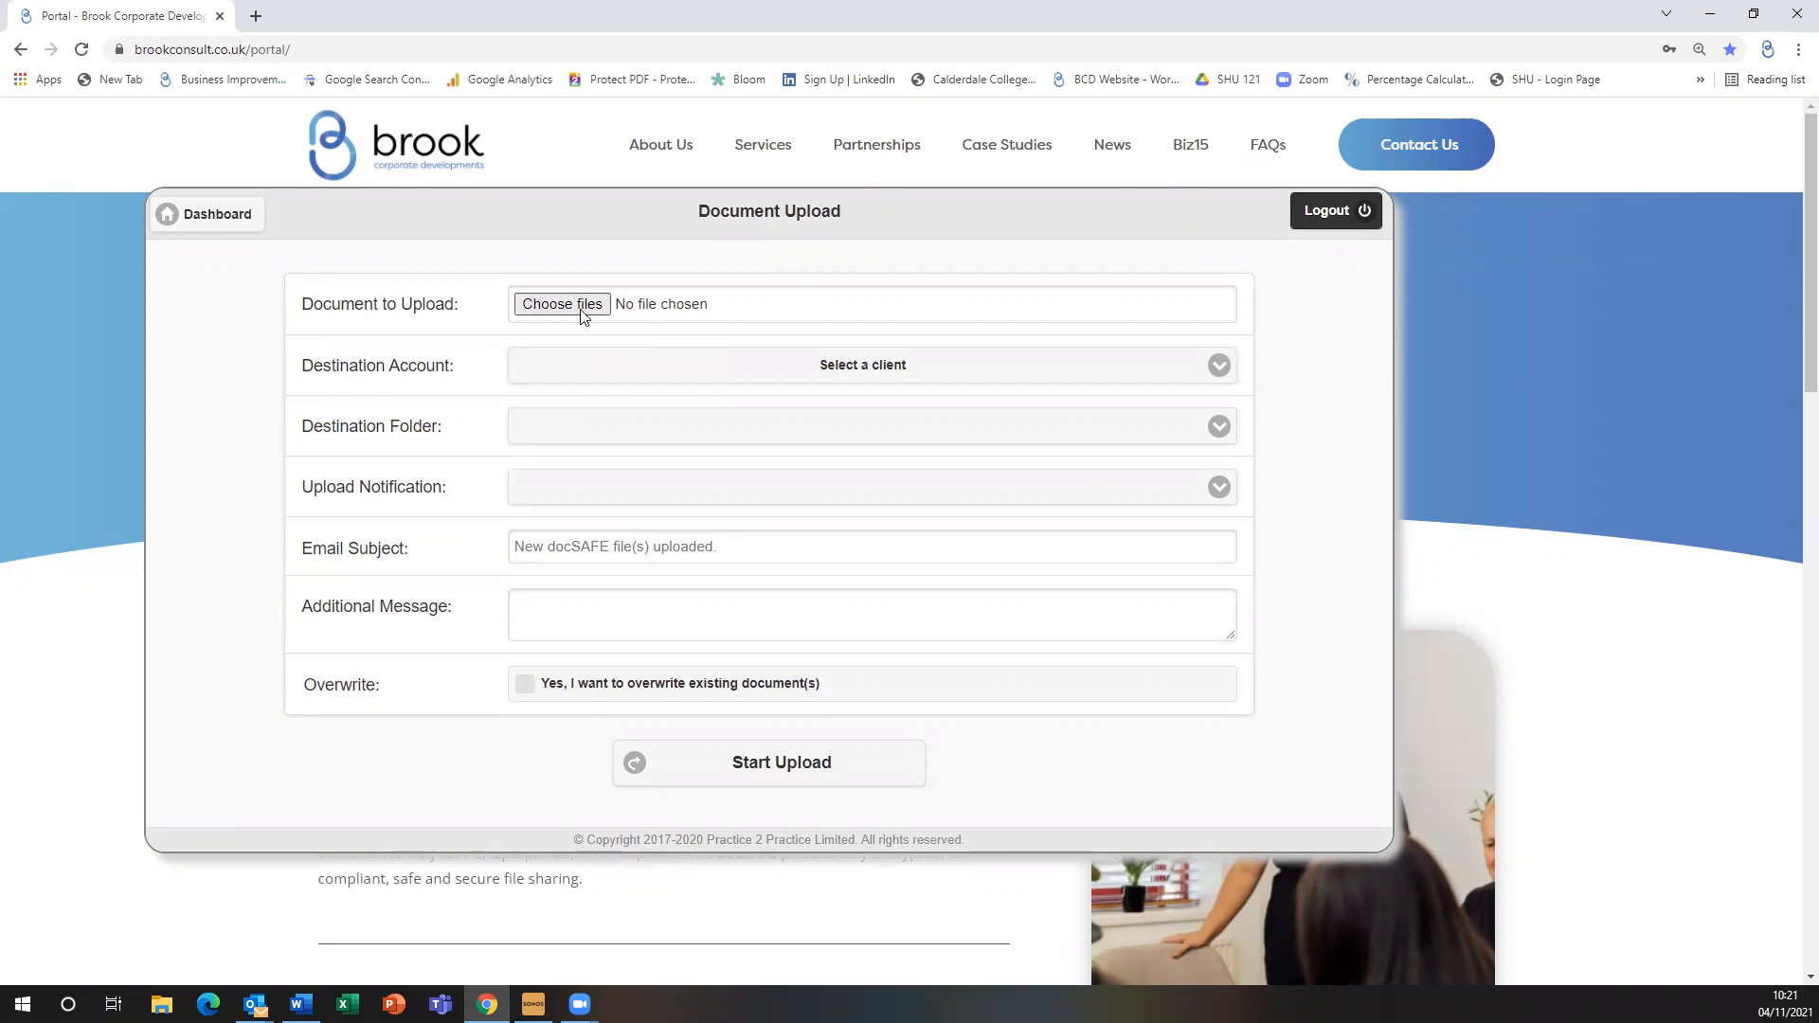
pyautogui.click(855, 367)
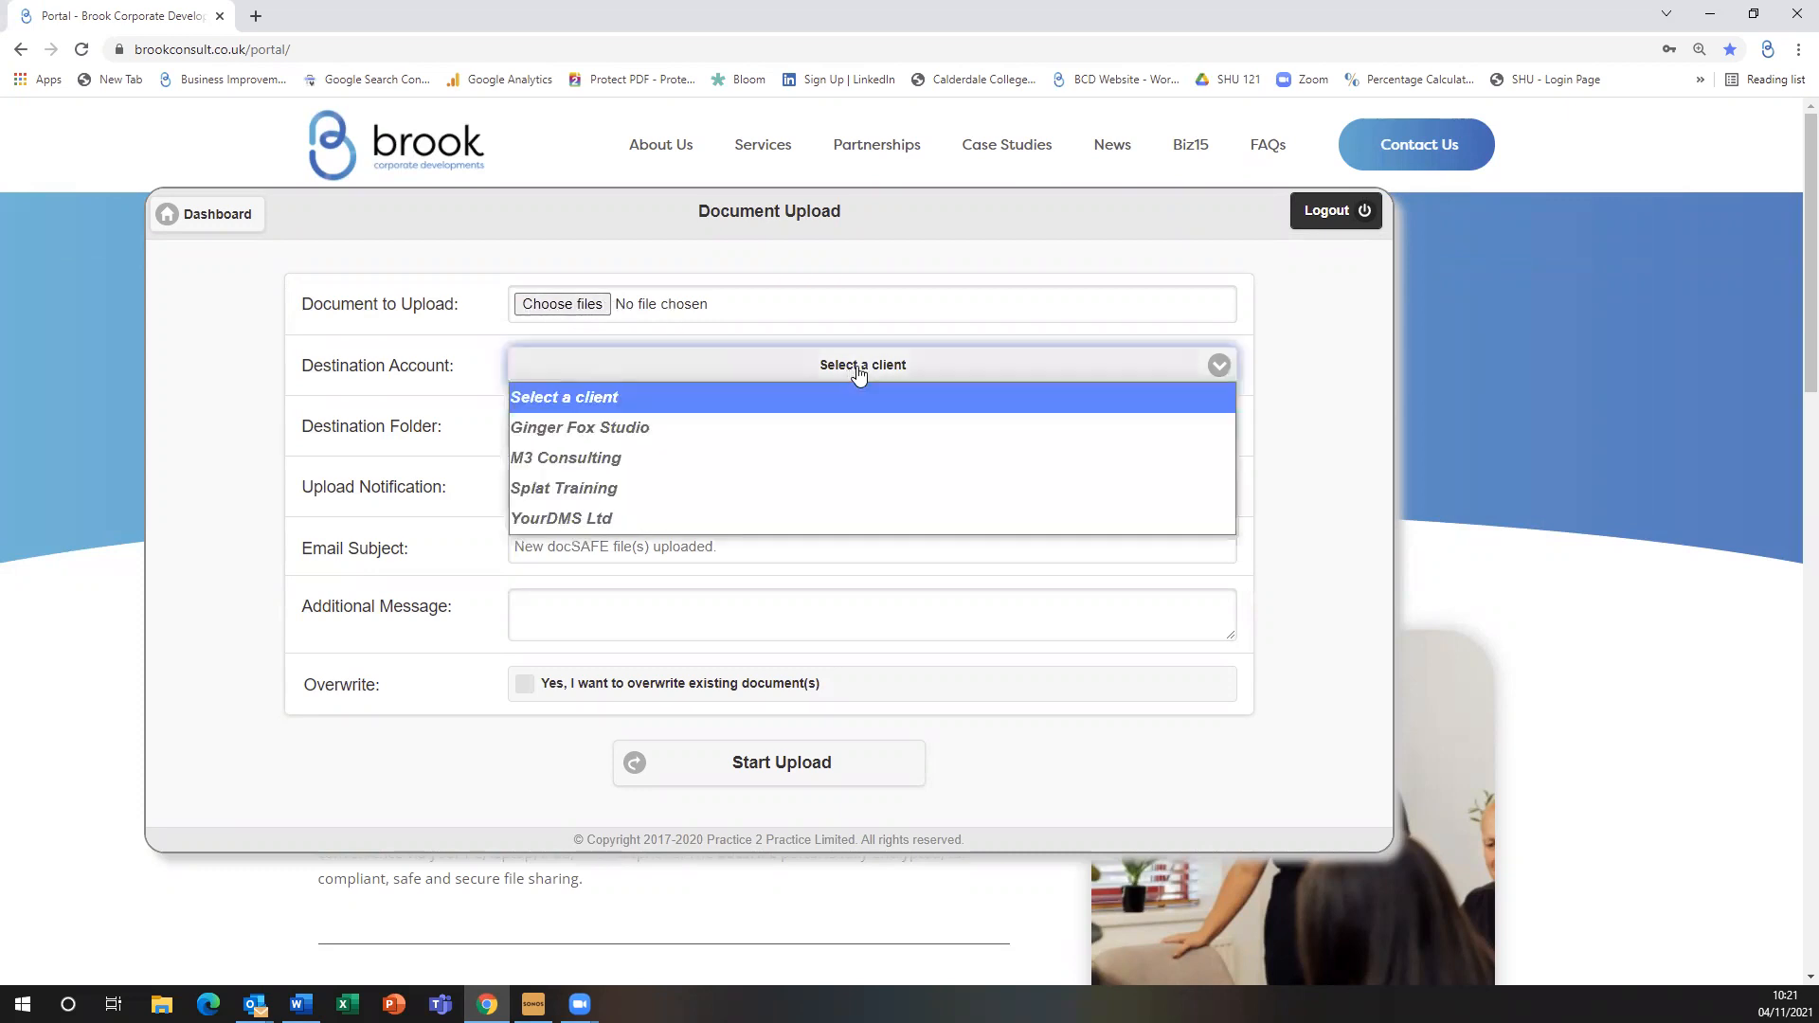
pyautogui.click(812, 425)
pyautogui.click(945, 426)
pyautogui.scroll(-3, 747, 597)
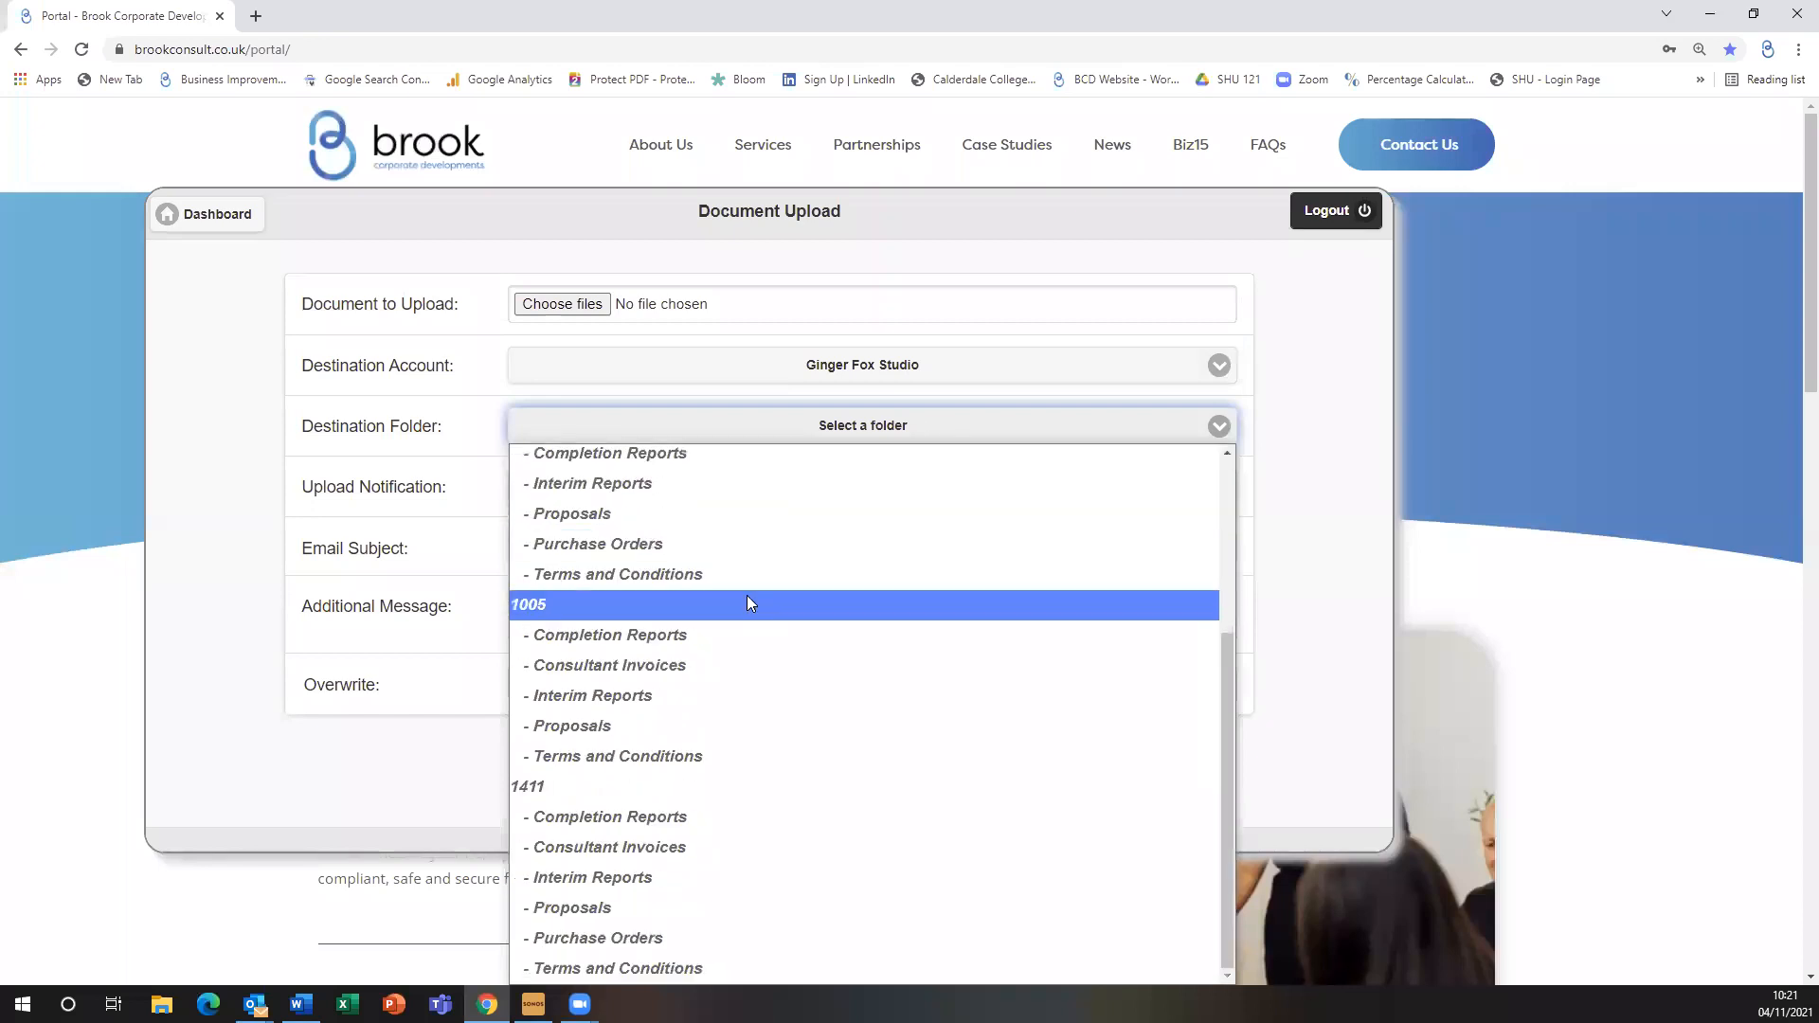
pyautogui.click(749, 850)
pyautogui.click(874, 491)
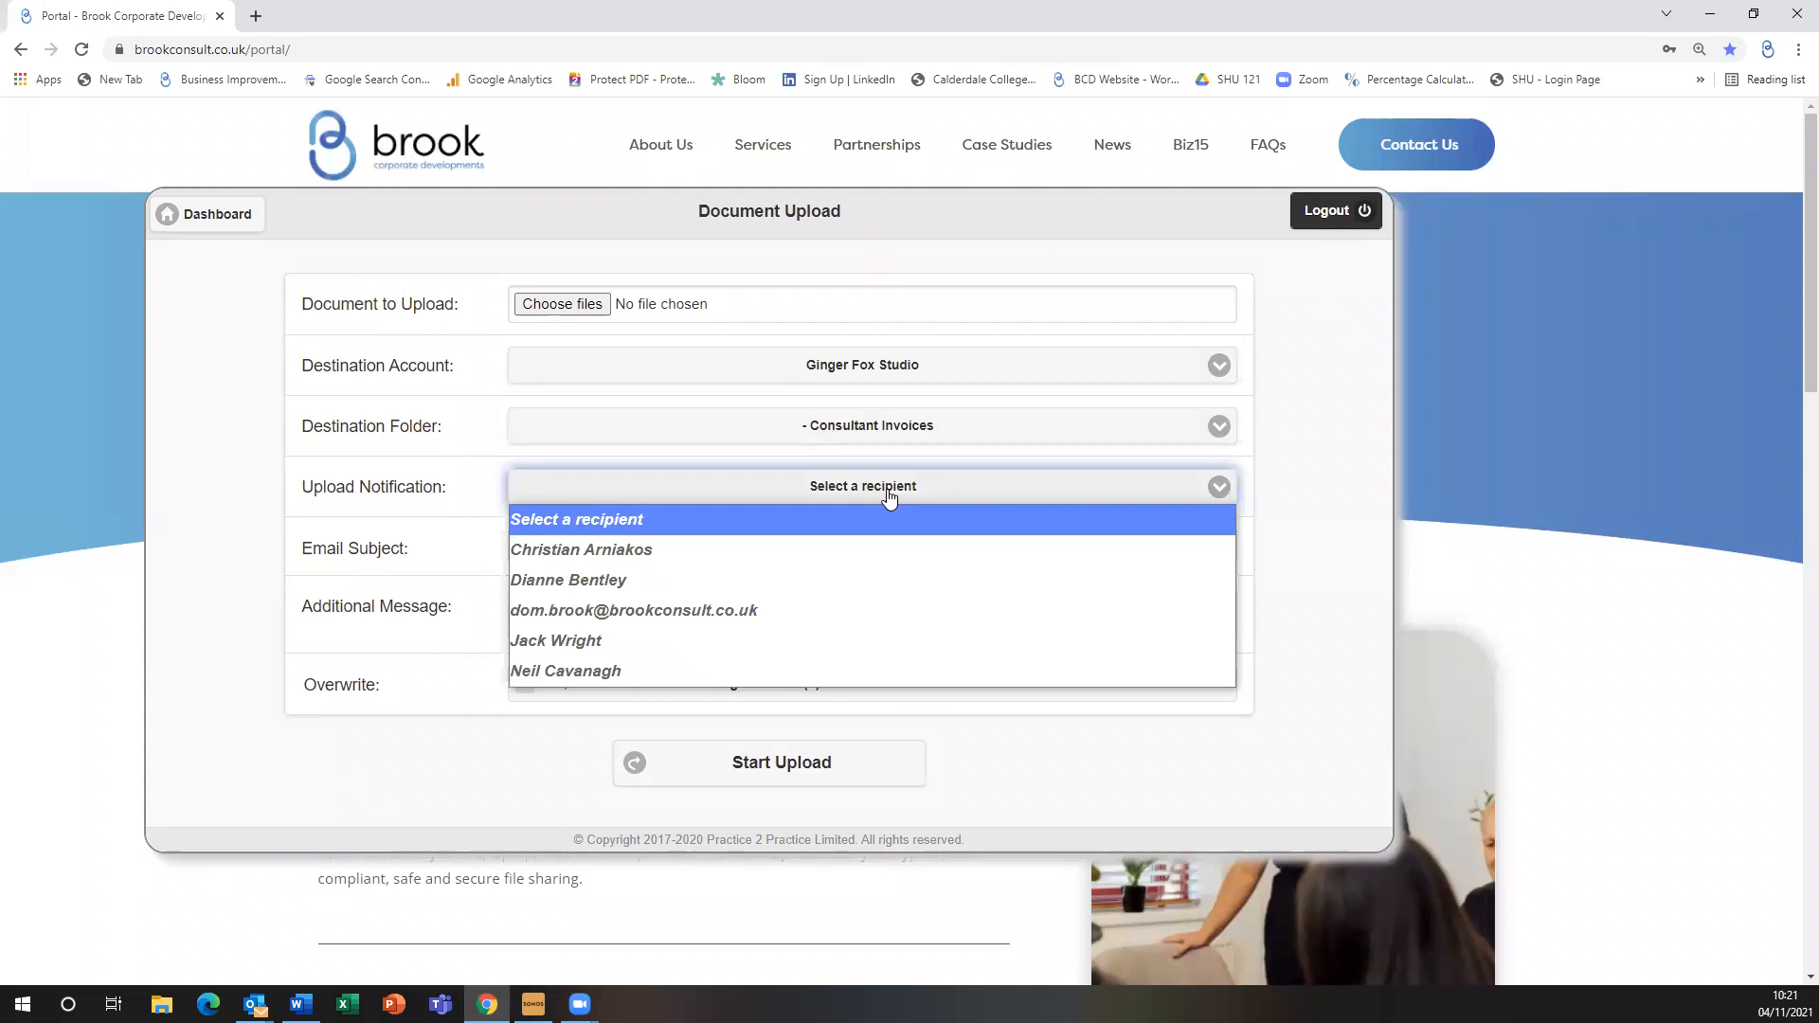
pyautogui.click(787, 607)
pyautogui.click(807, 487)
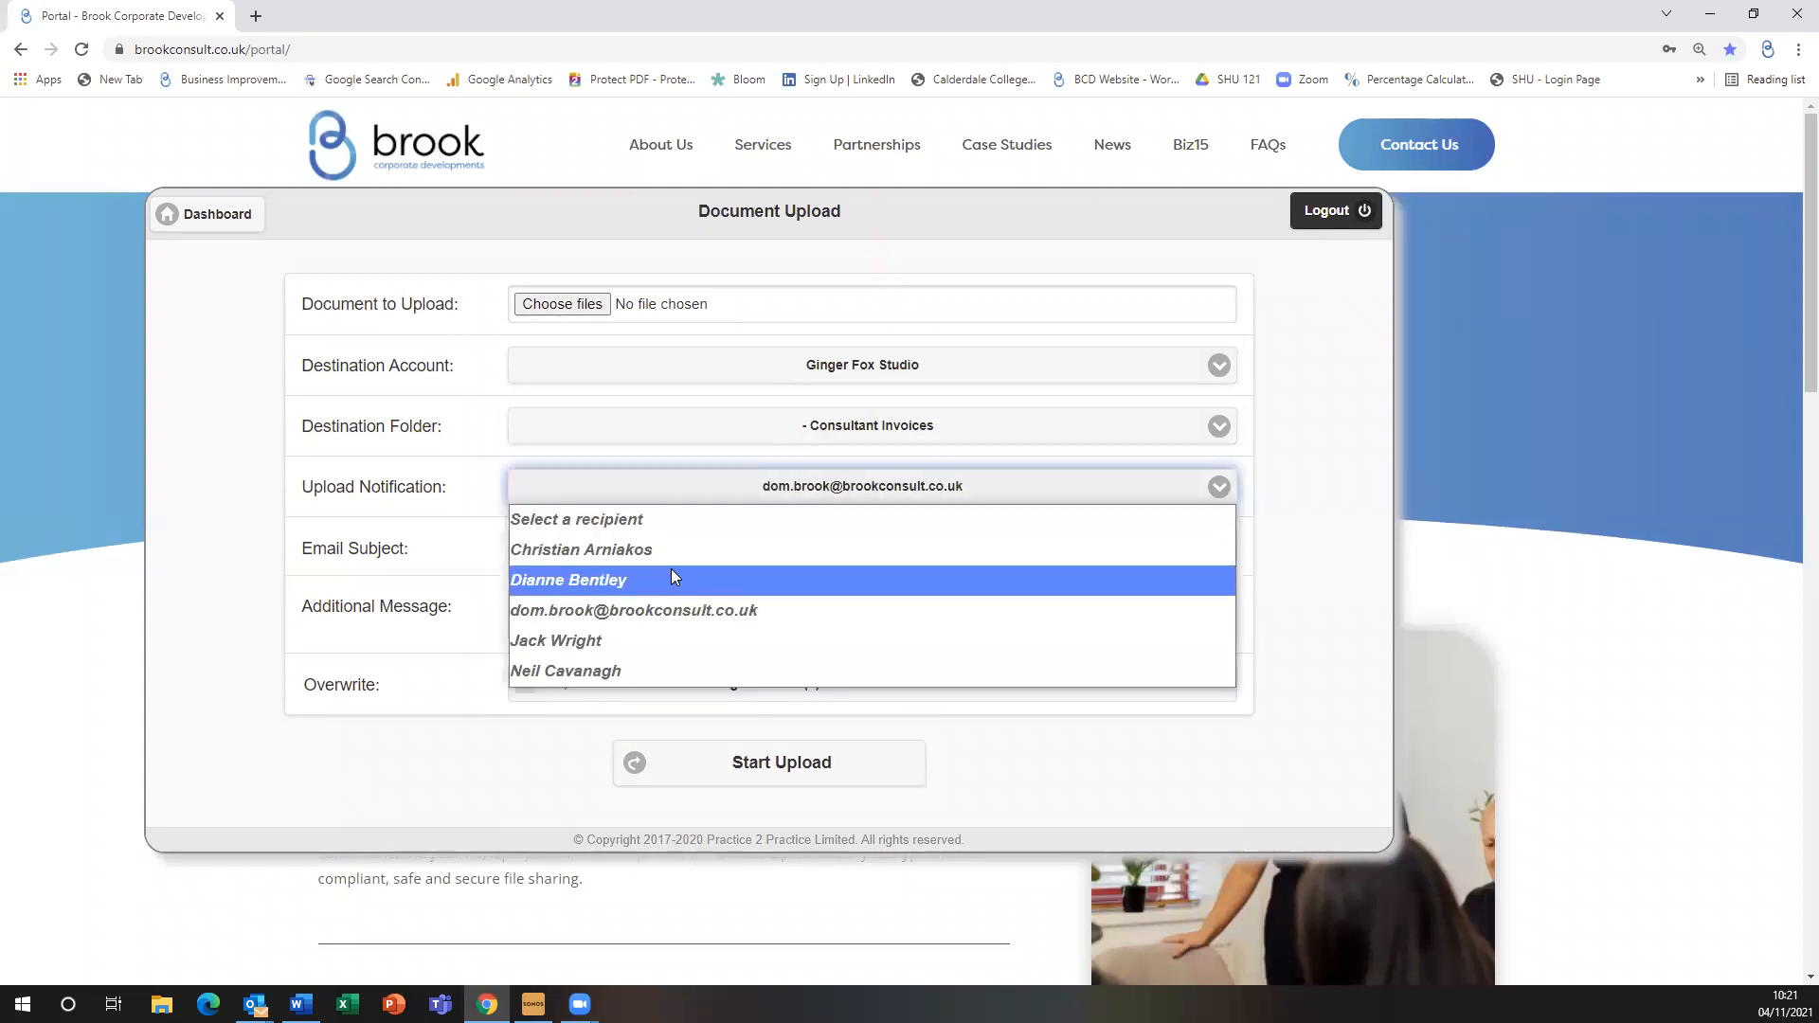
pyautogui.click(706, 552)
# Enter '1411 Invoice Uploaded' as both the email subject and the additional message
pyautogui.click(722, 554)
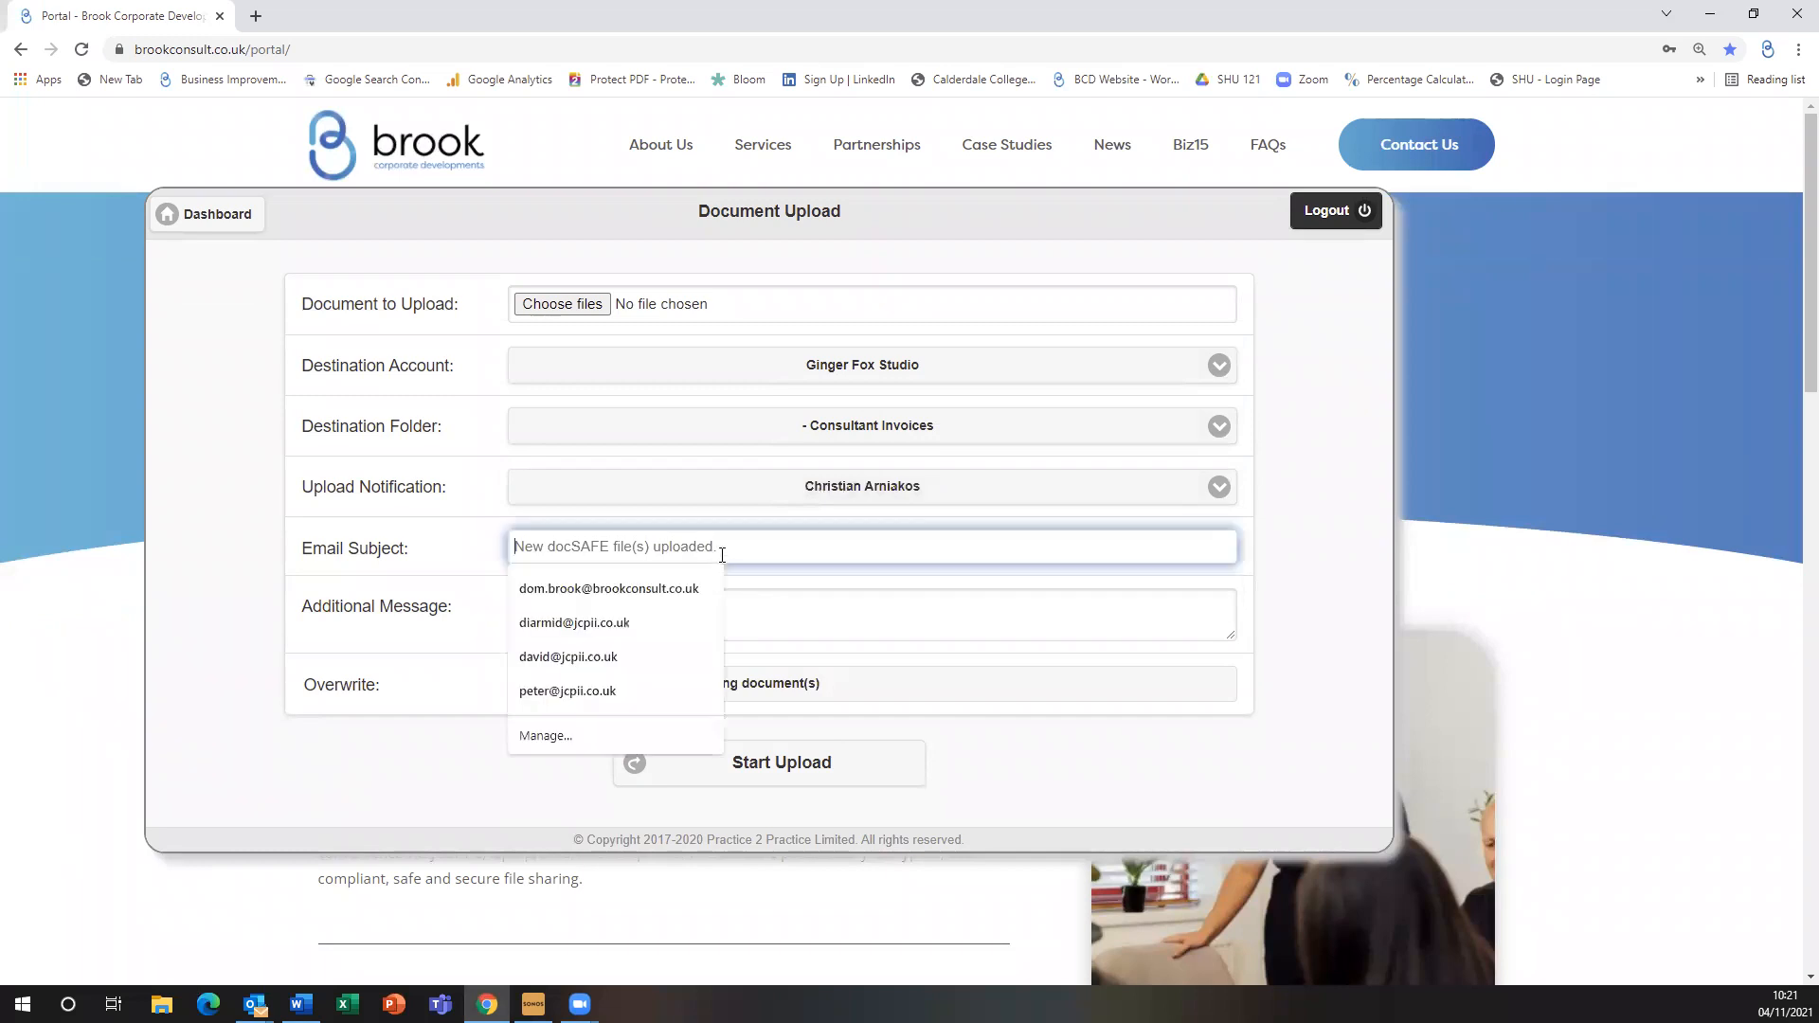
pyautogui.write('1411')
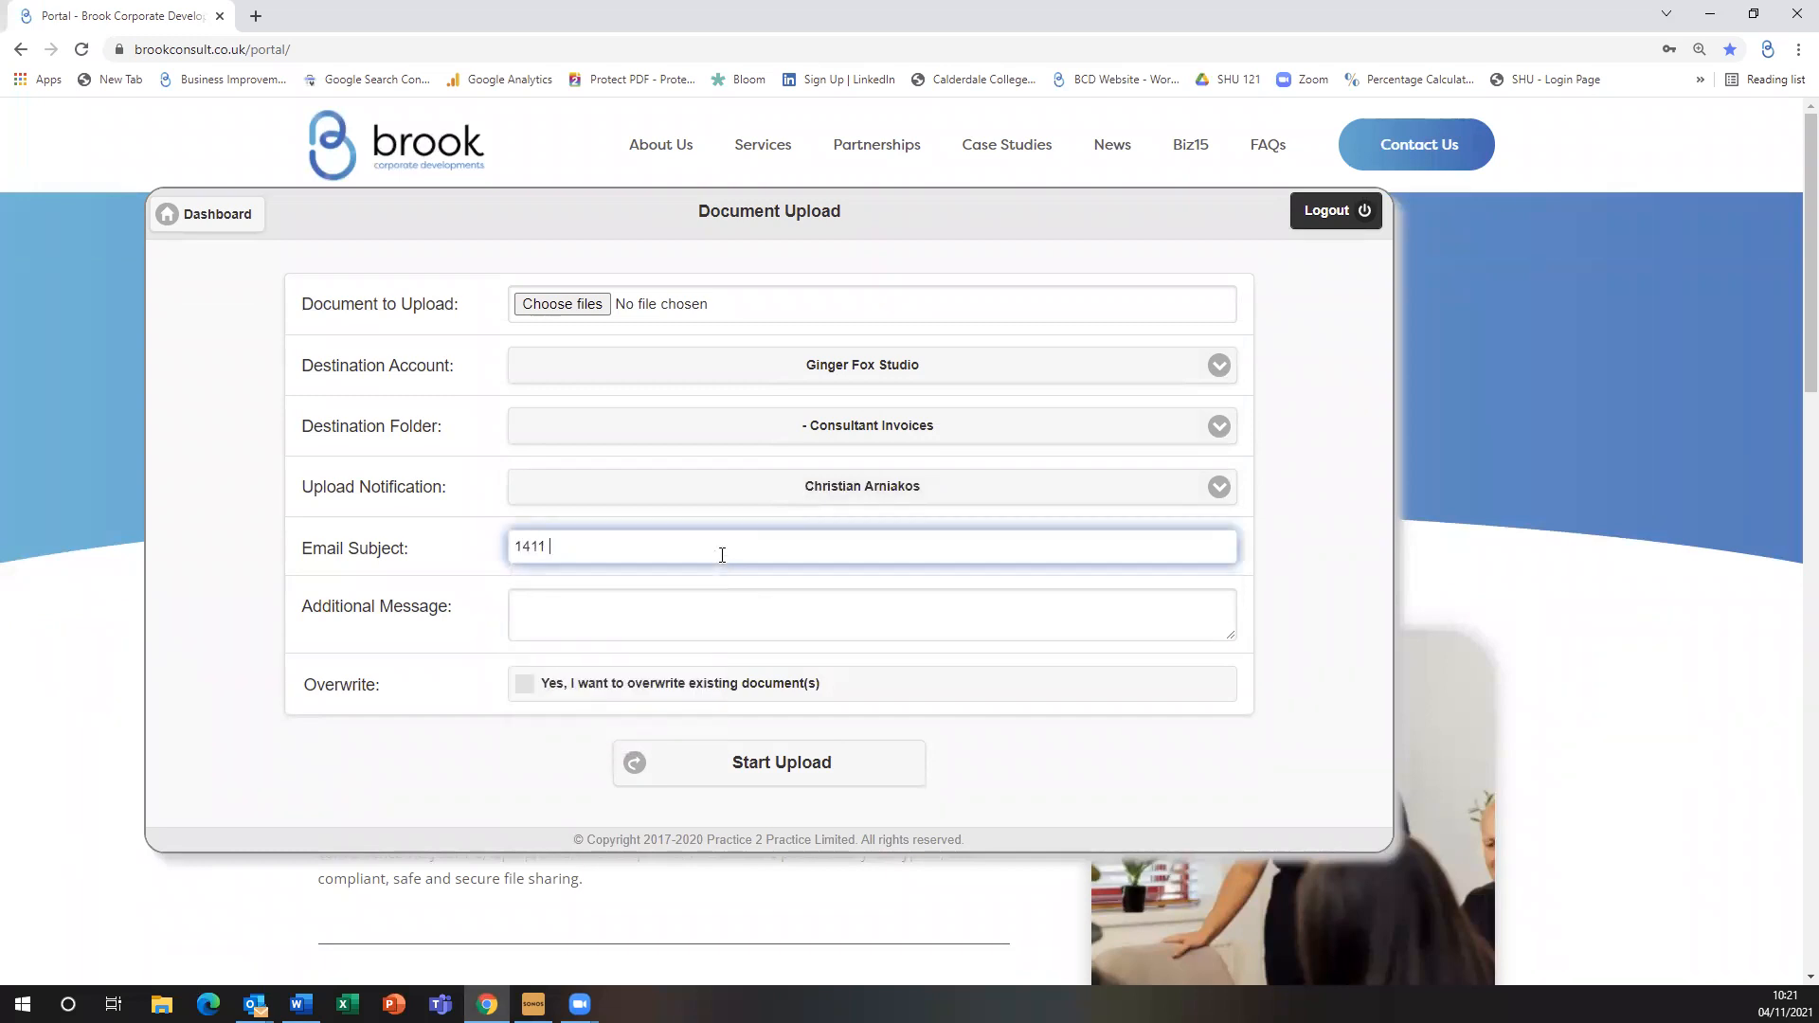
pyautogui.write(' Invoice Uploaded')
pyautogui.moveTo(686, 551); pyautogui.dragTo(512, 548)
pyautogui.hotkey('ctrl', 'c')
pyautogui.click(733, 625)
pyautogui.hotkey('ctrl', 'v')
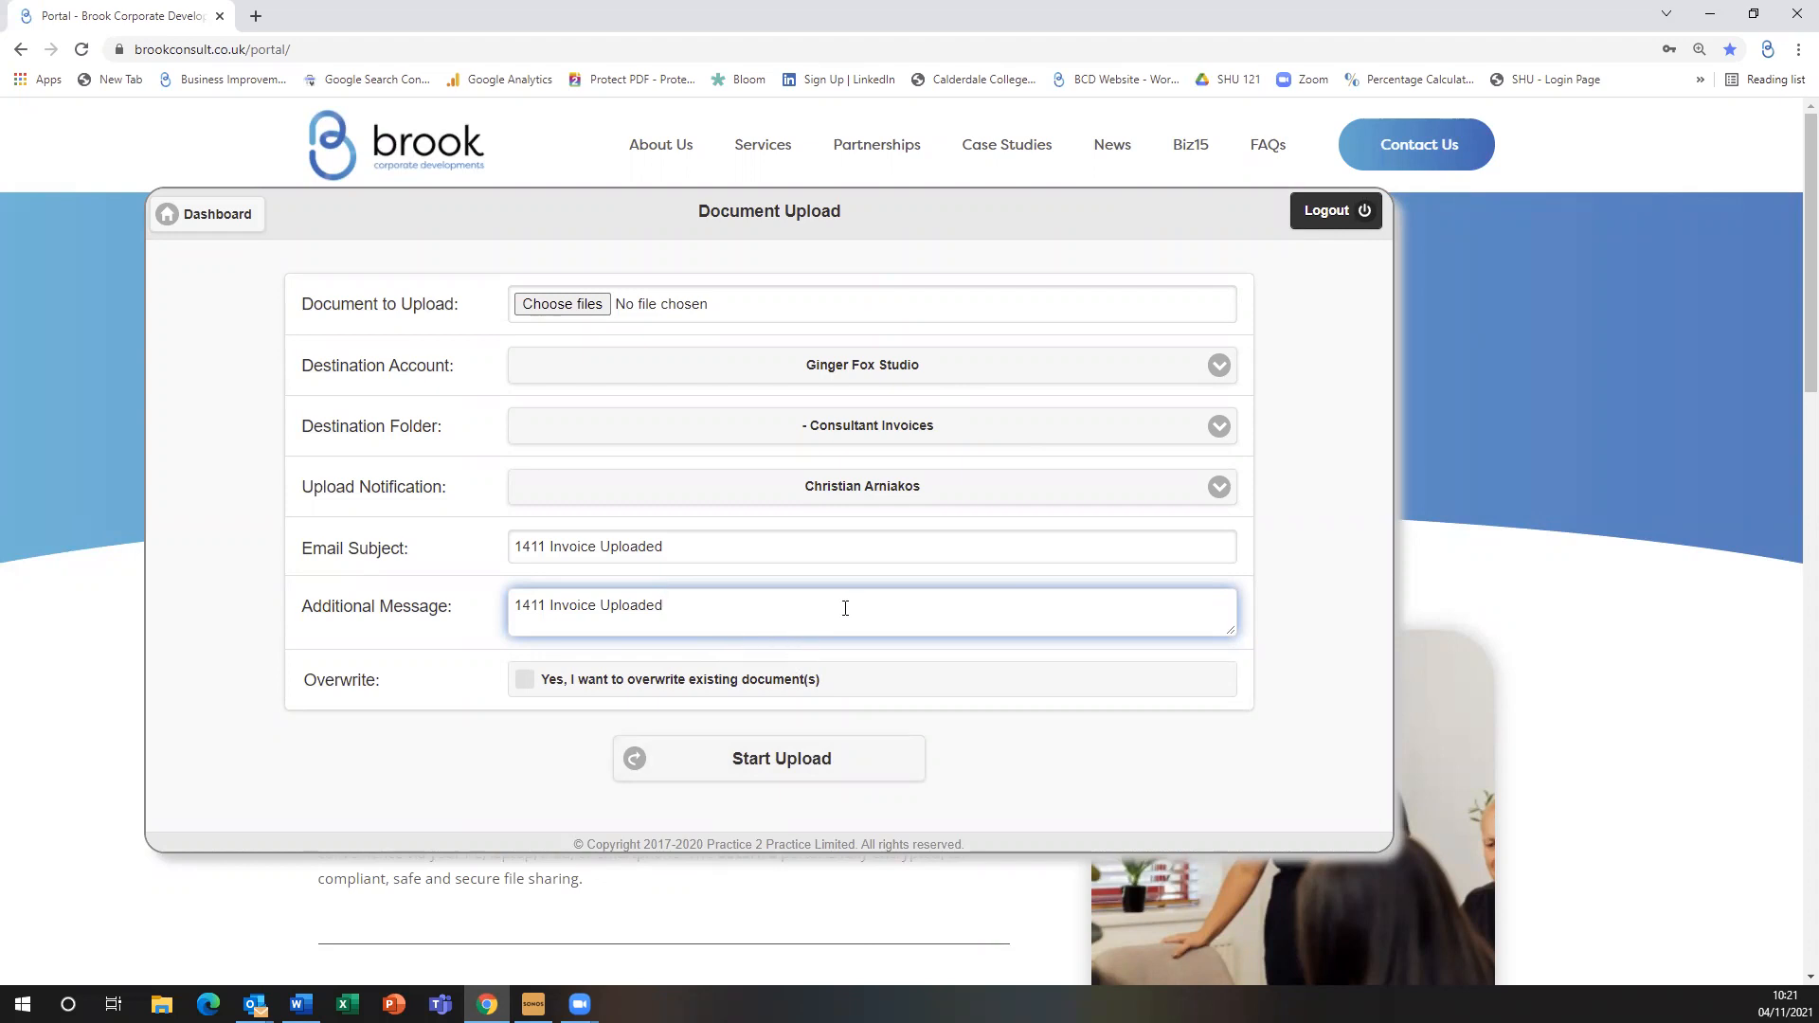
# Start a new secure message to Ginger Fox Studio addressed to the first staff member
pyautogui.click(233, 228)
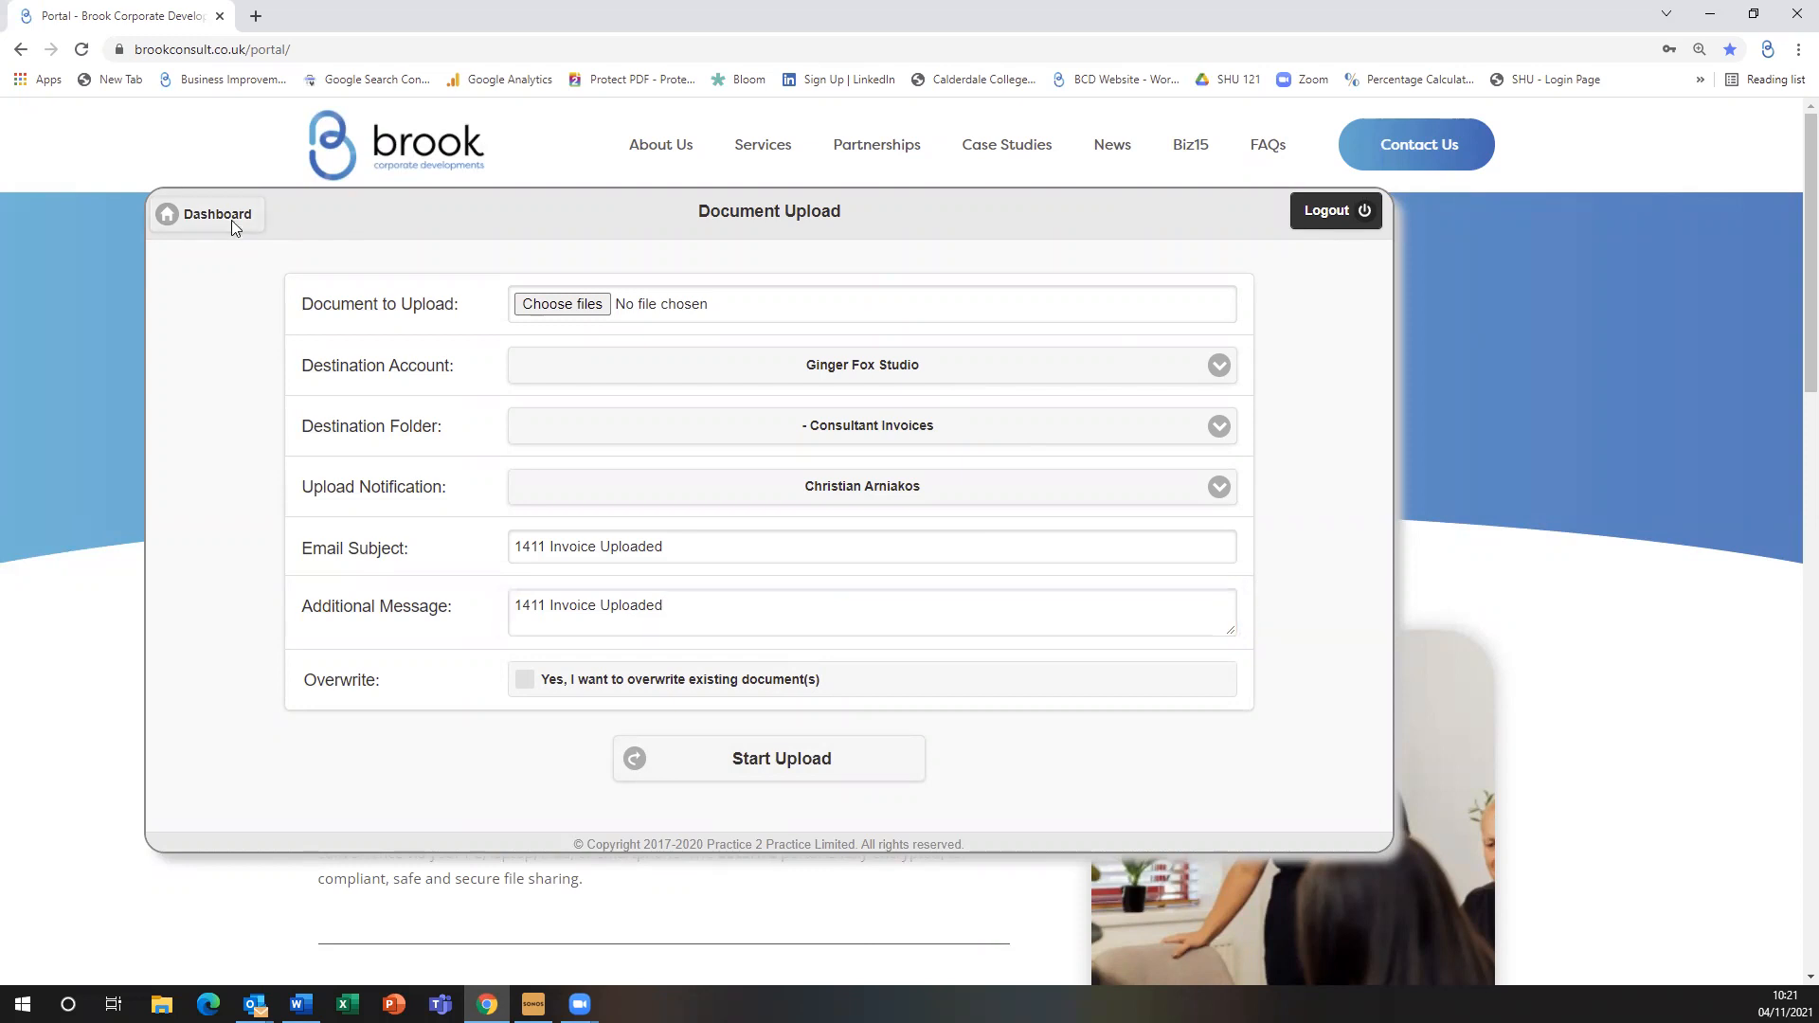
pyautogui.moveTo(963, 572)
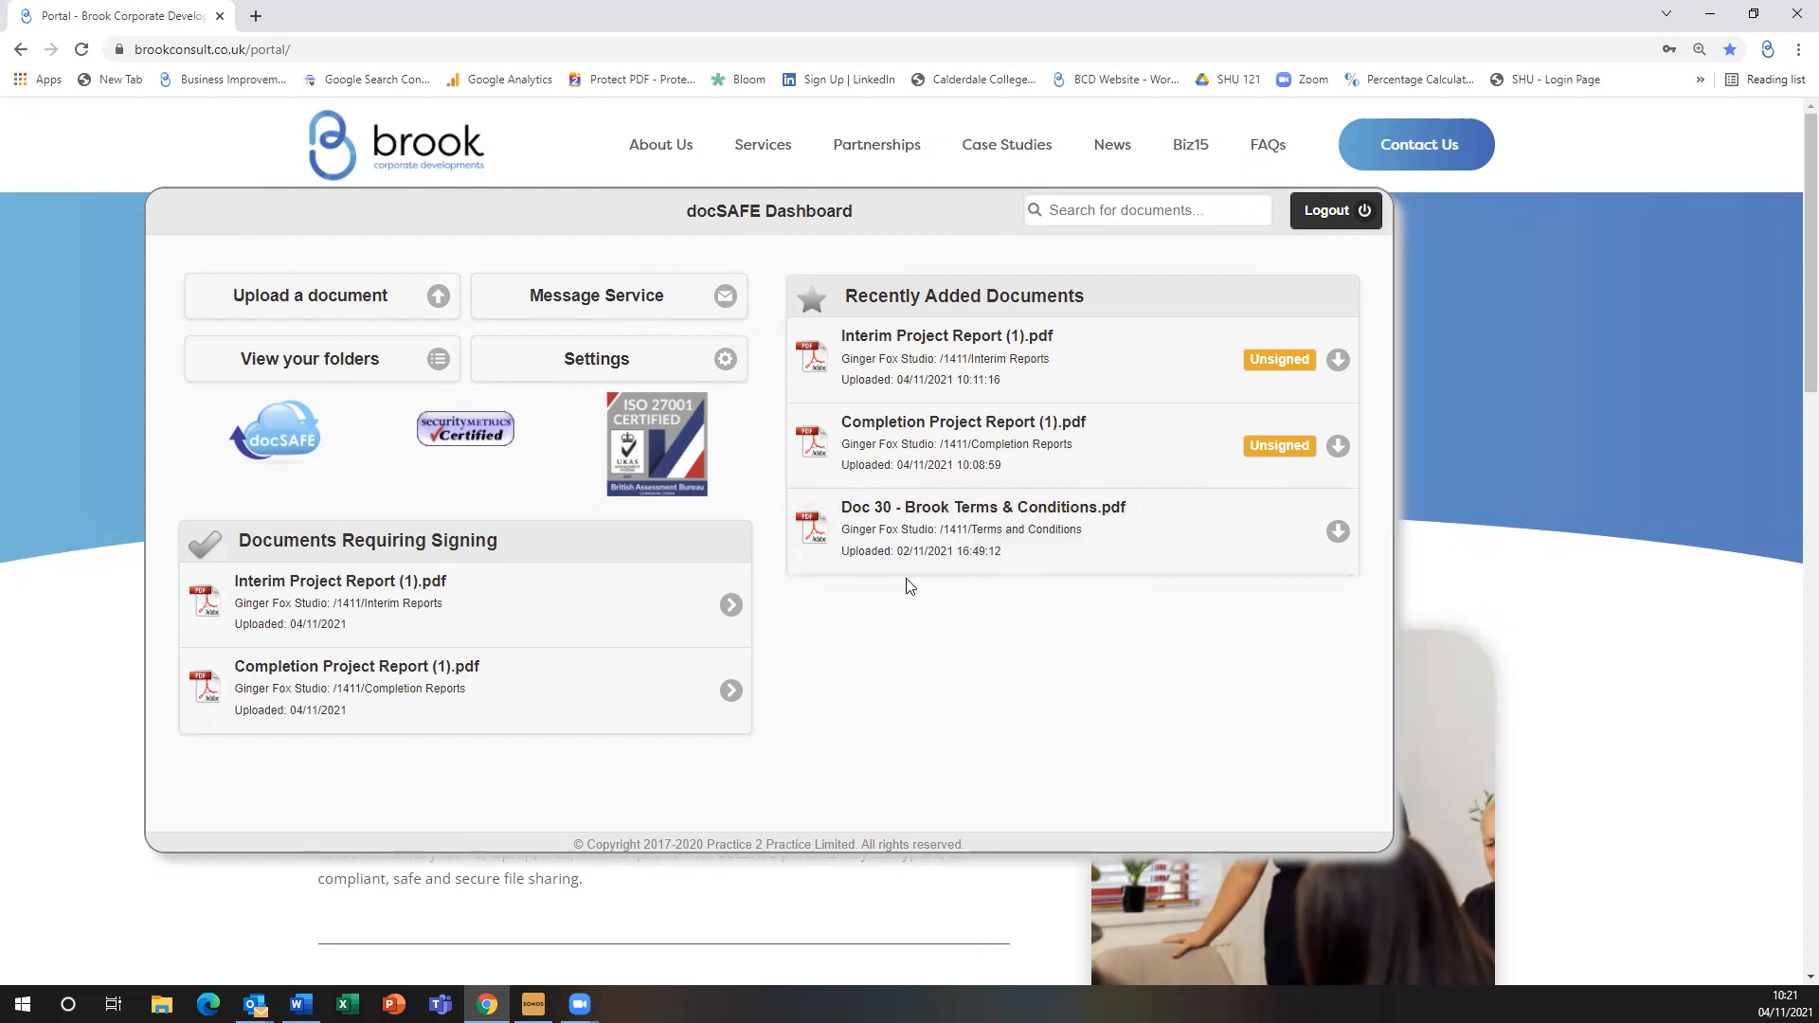
pyautogui.click(609, 287)
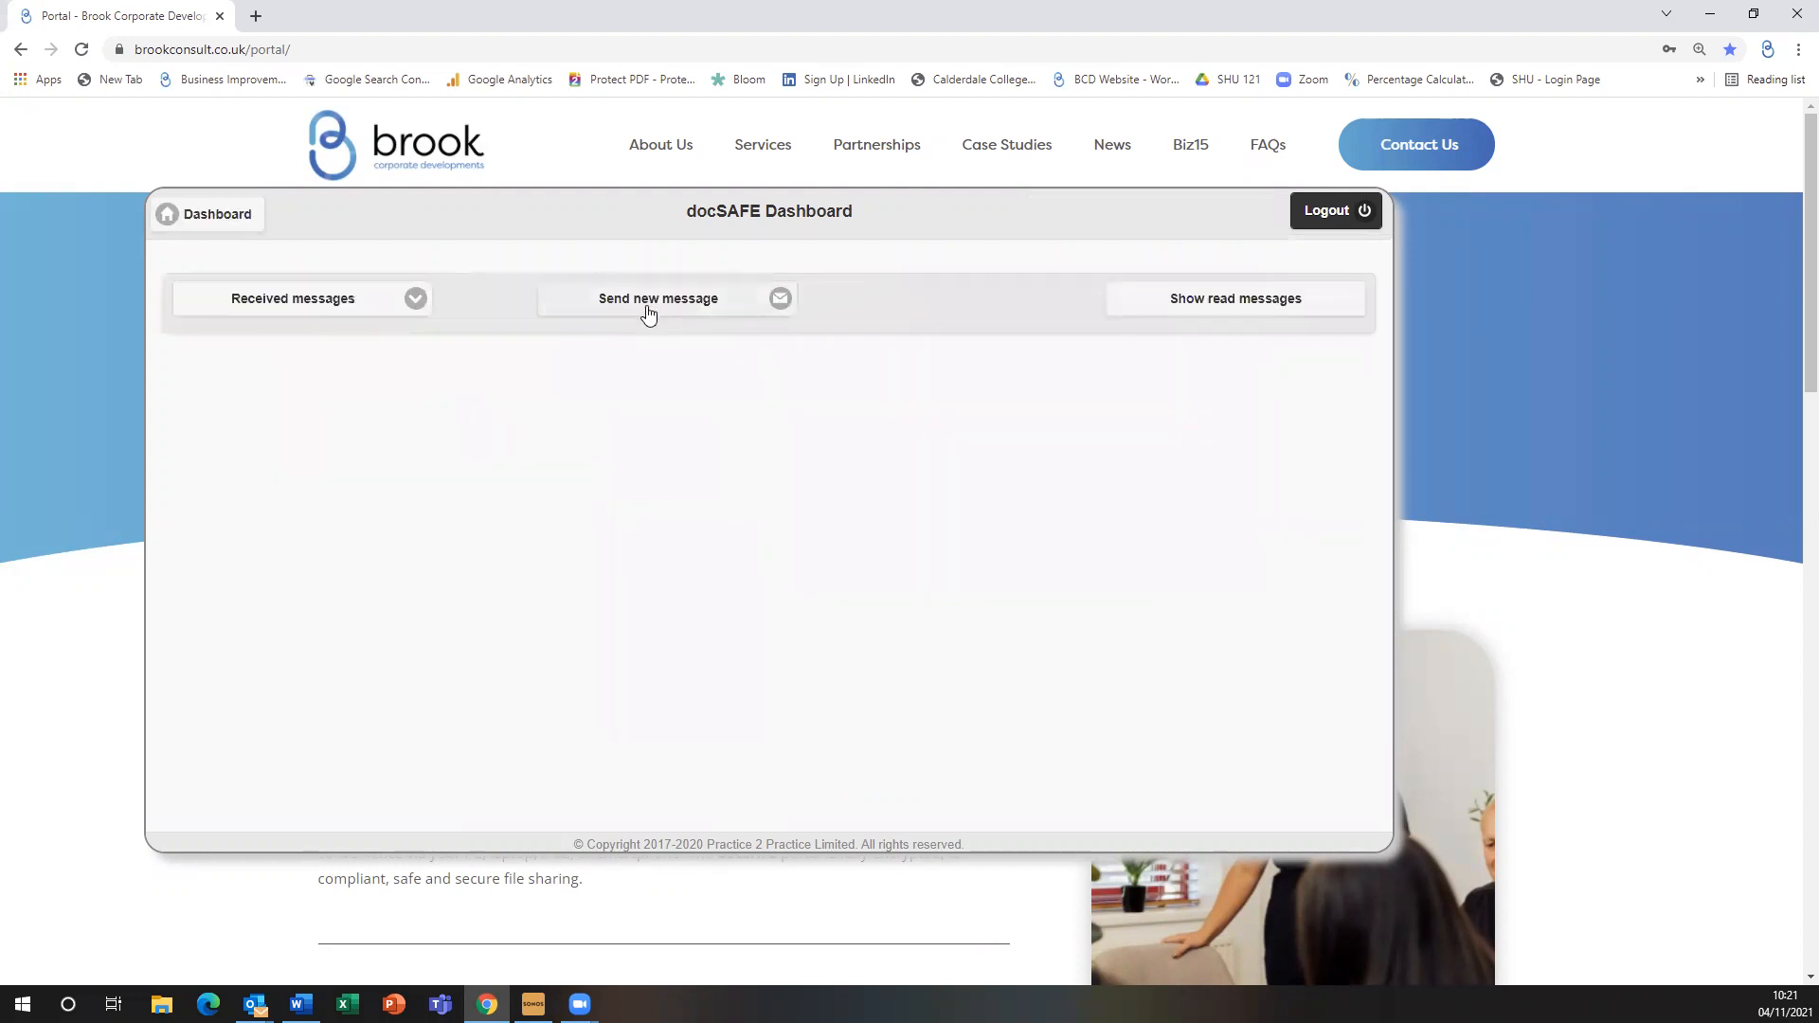
pyautogui.click(717, 301)
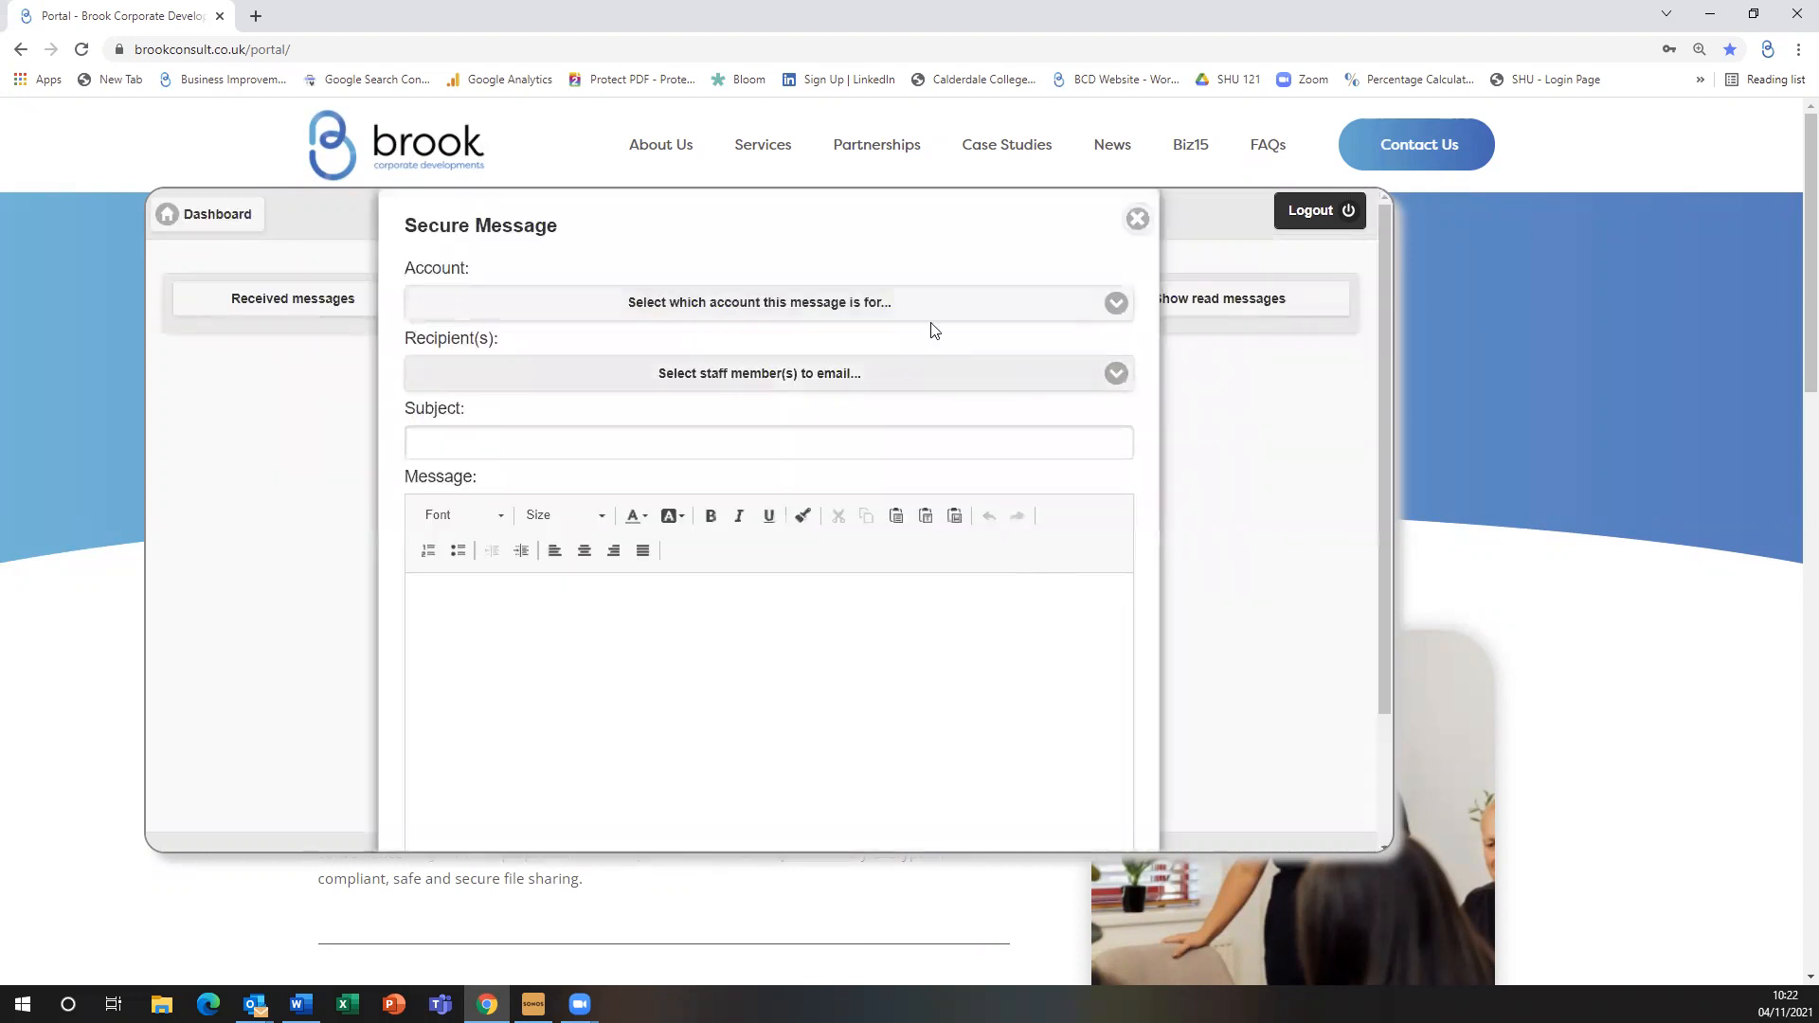
pyautogui.click(905, 305)
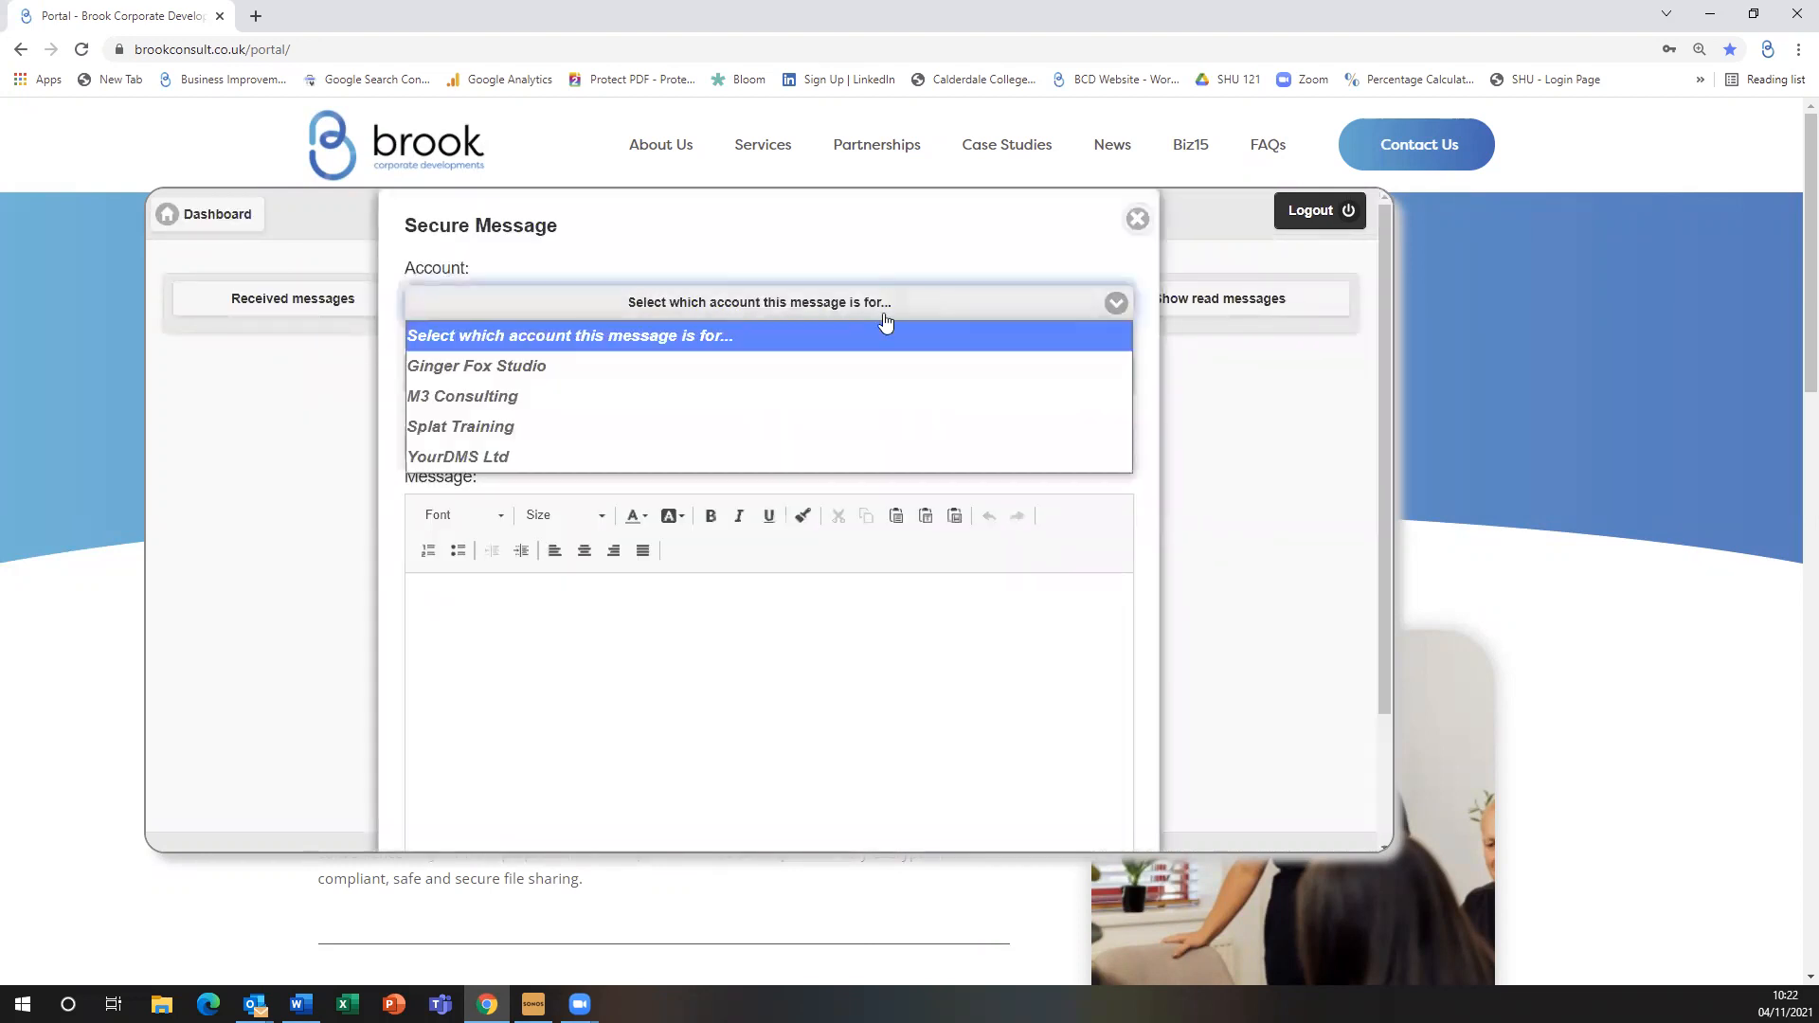
pyautogui.click(606, 367)
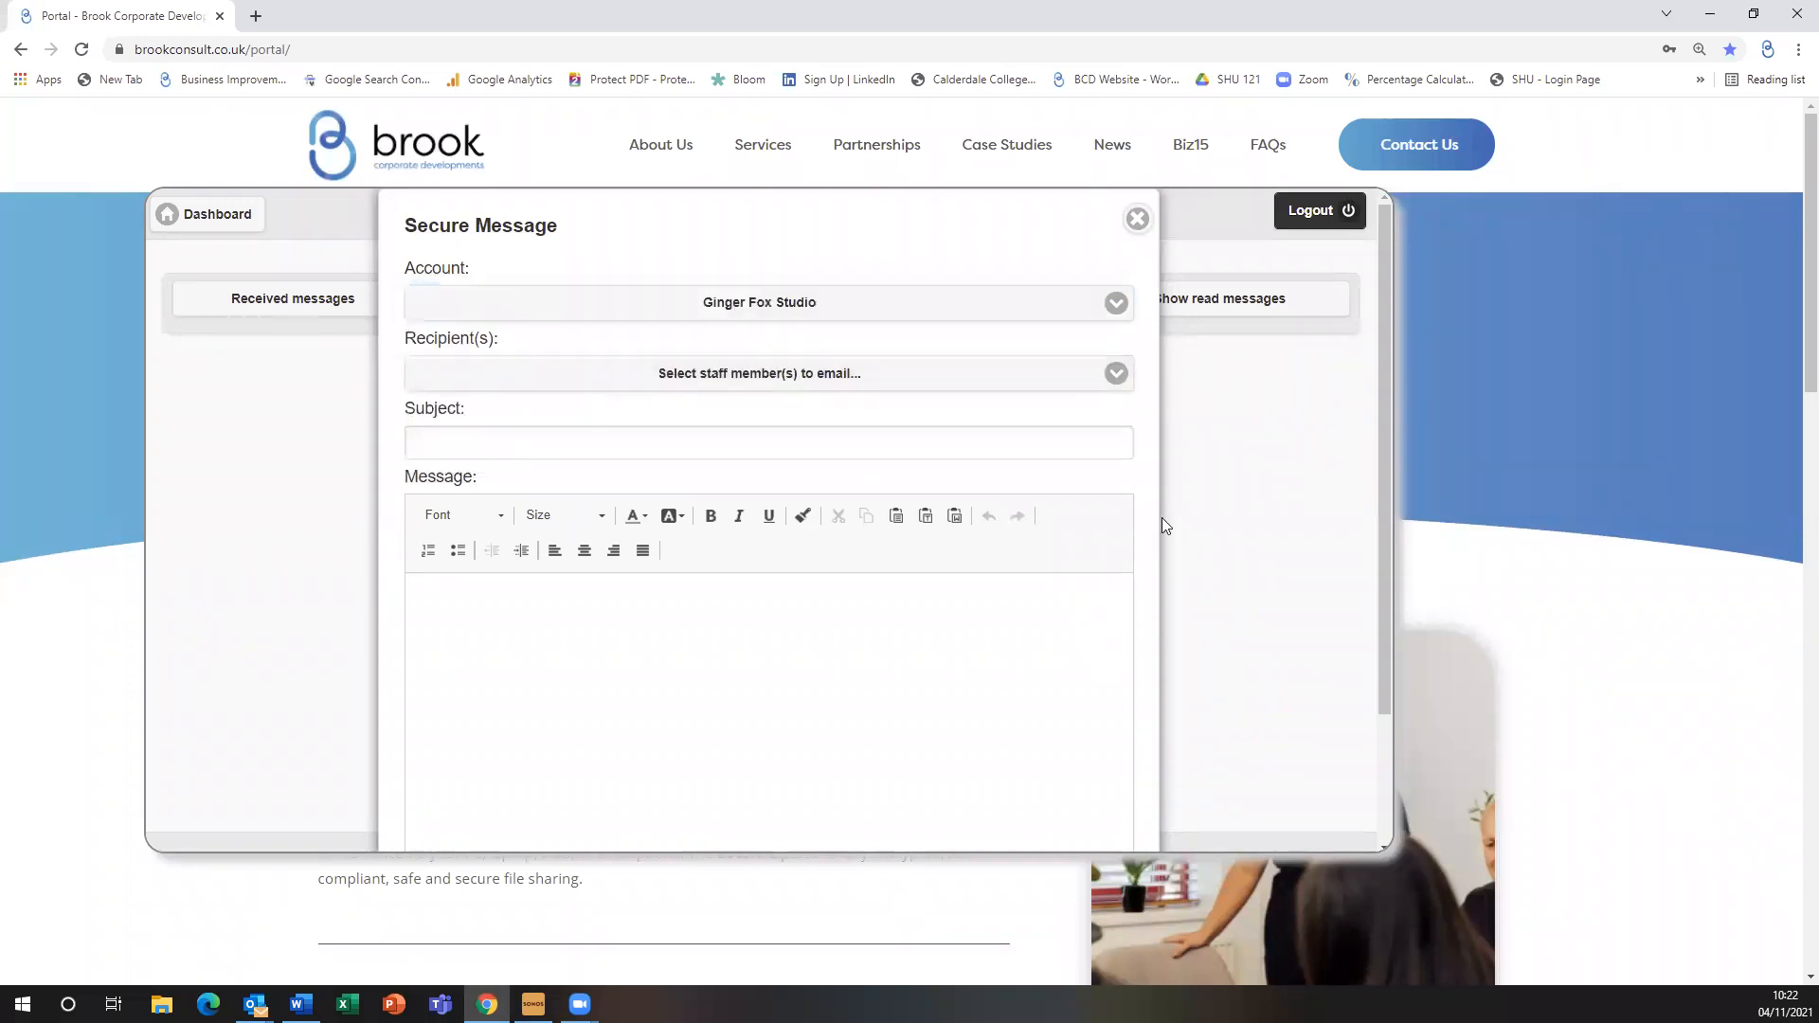
pyautogui.click(824, 375)
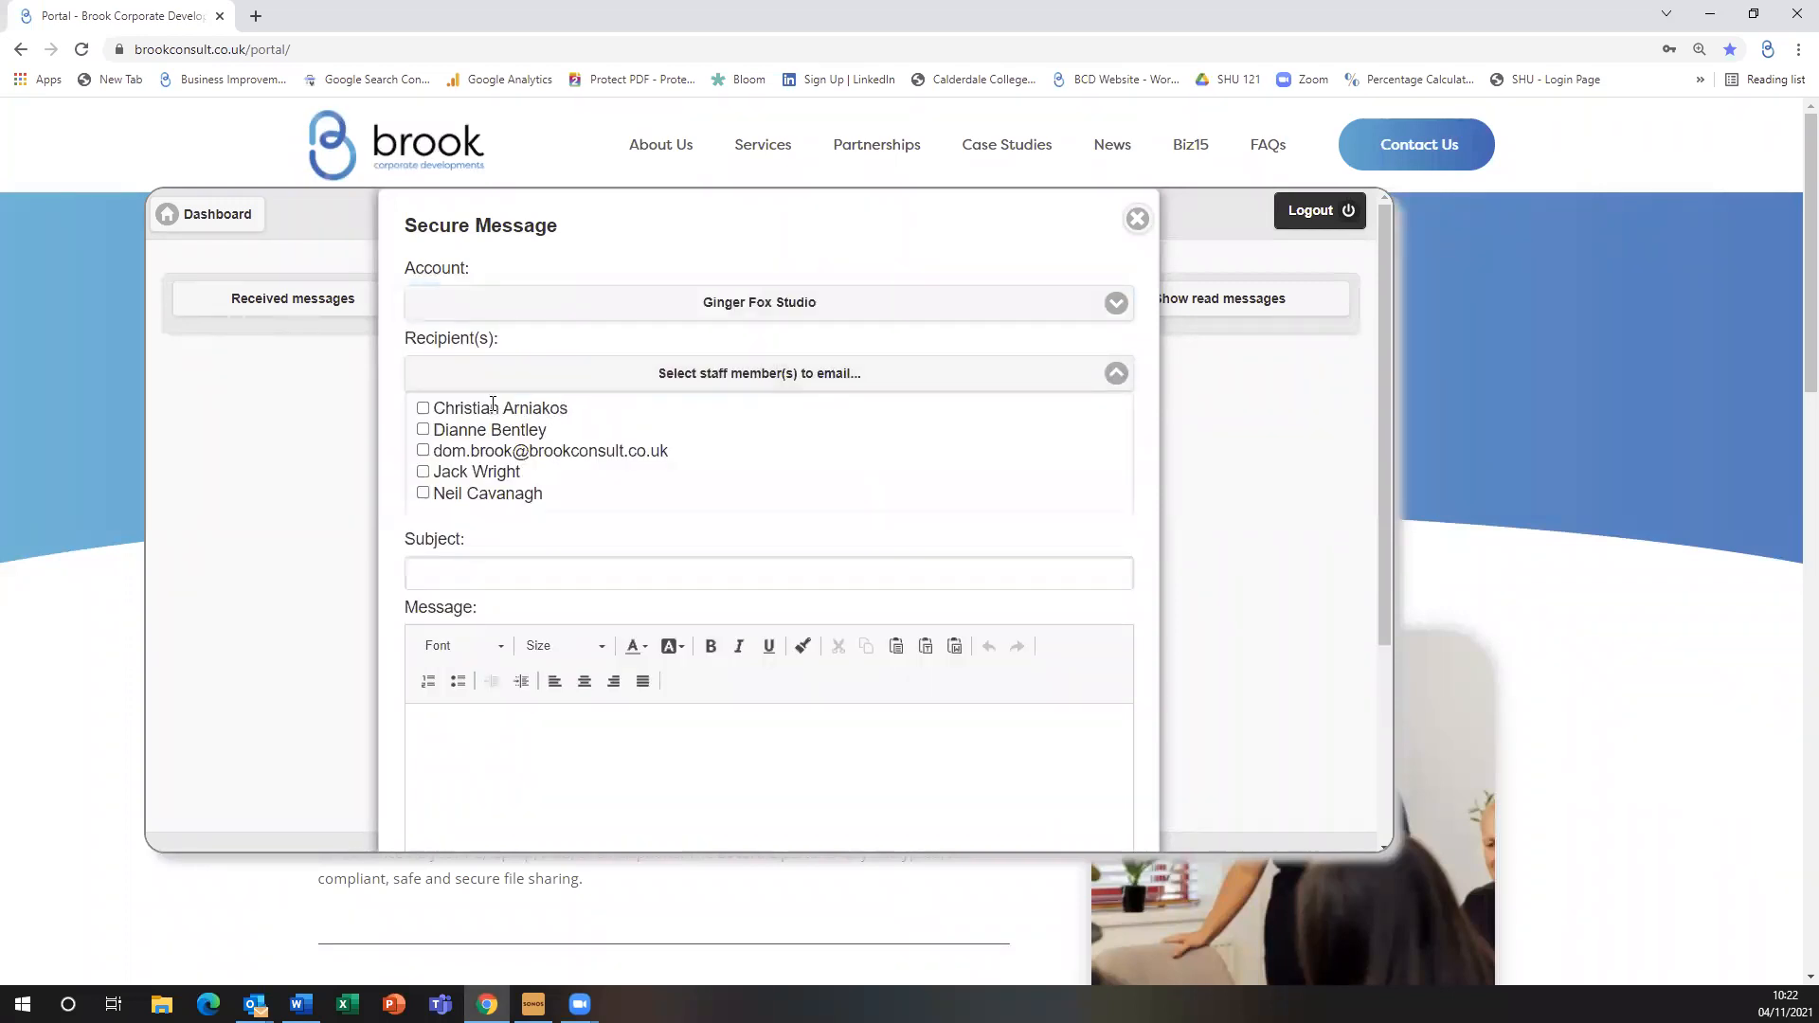
pyautogui.click(424, 409)
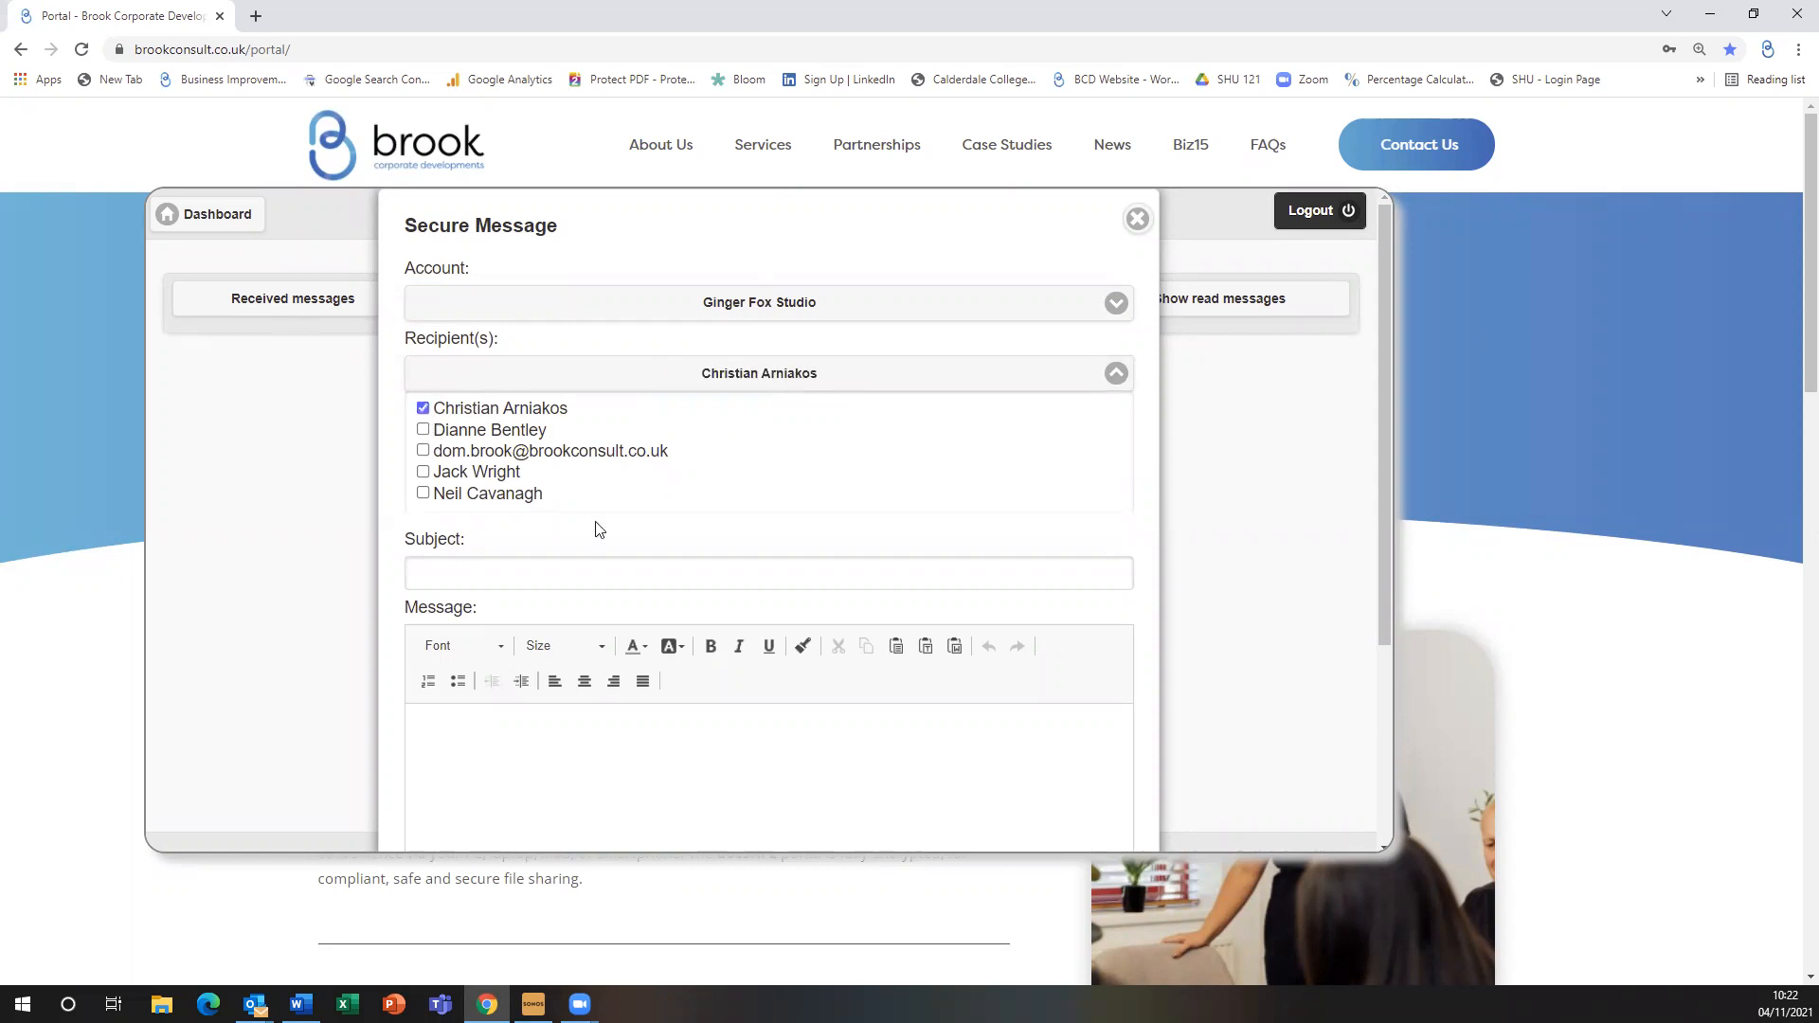
# Write subject 'Po Missing' and body 'Please submit PO', then discard it and return to the dashboard
pyautogui.click(694, 581)
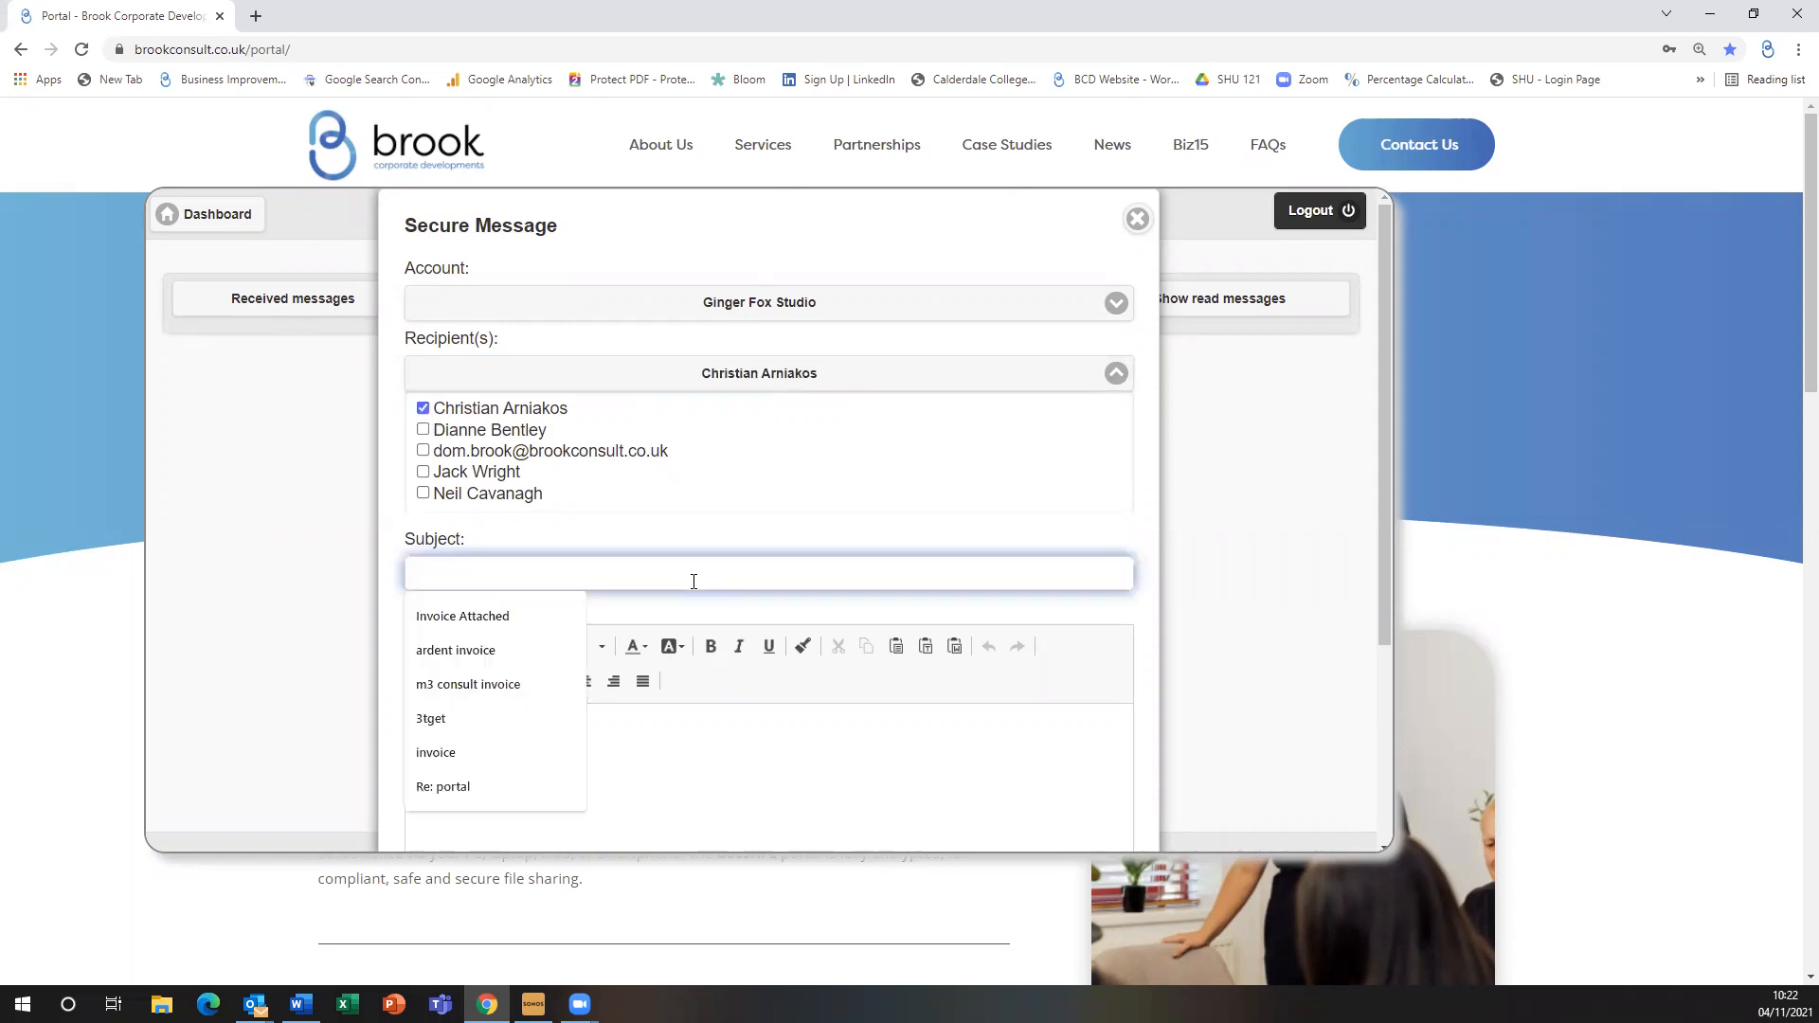
pyautogui.write('Po Missing')
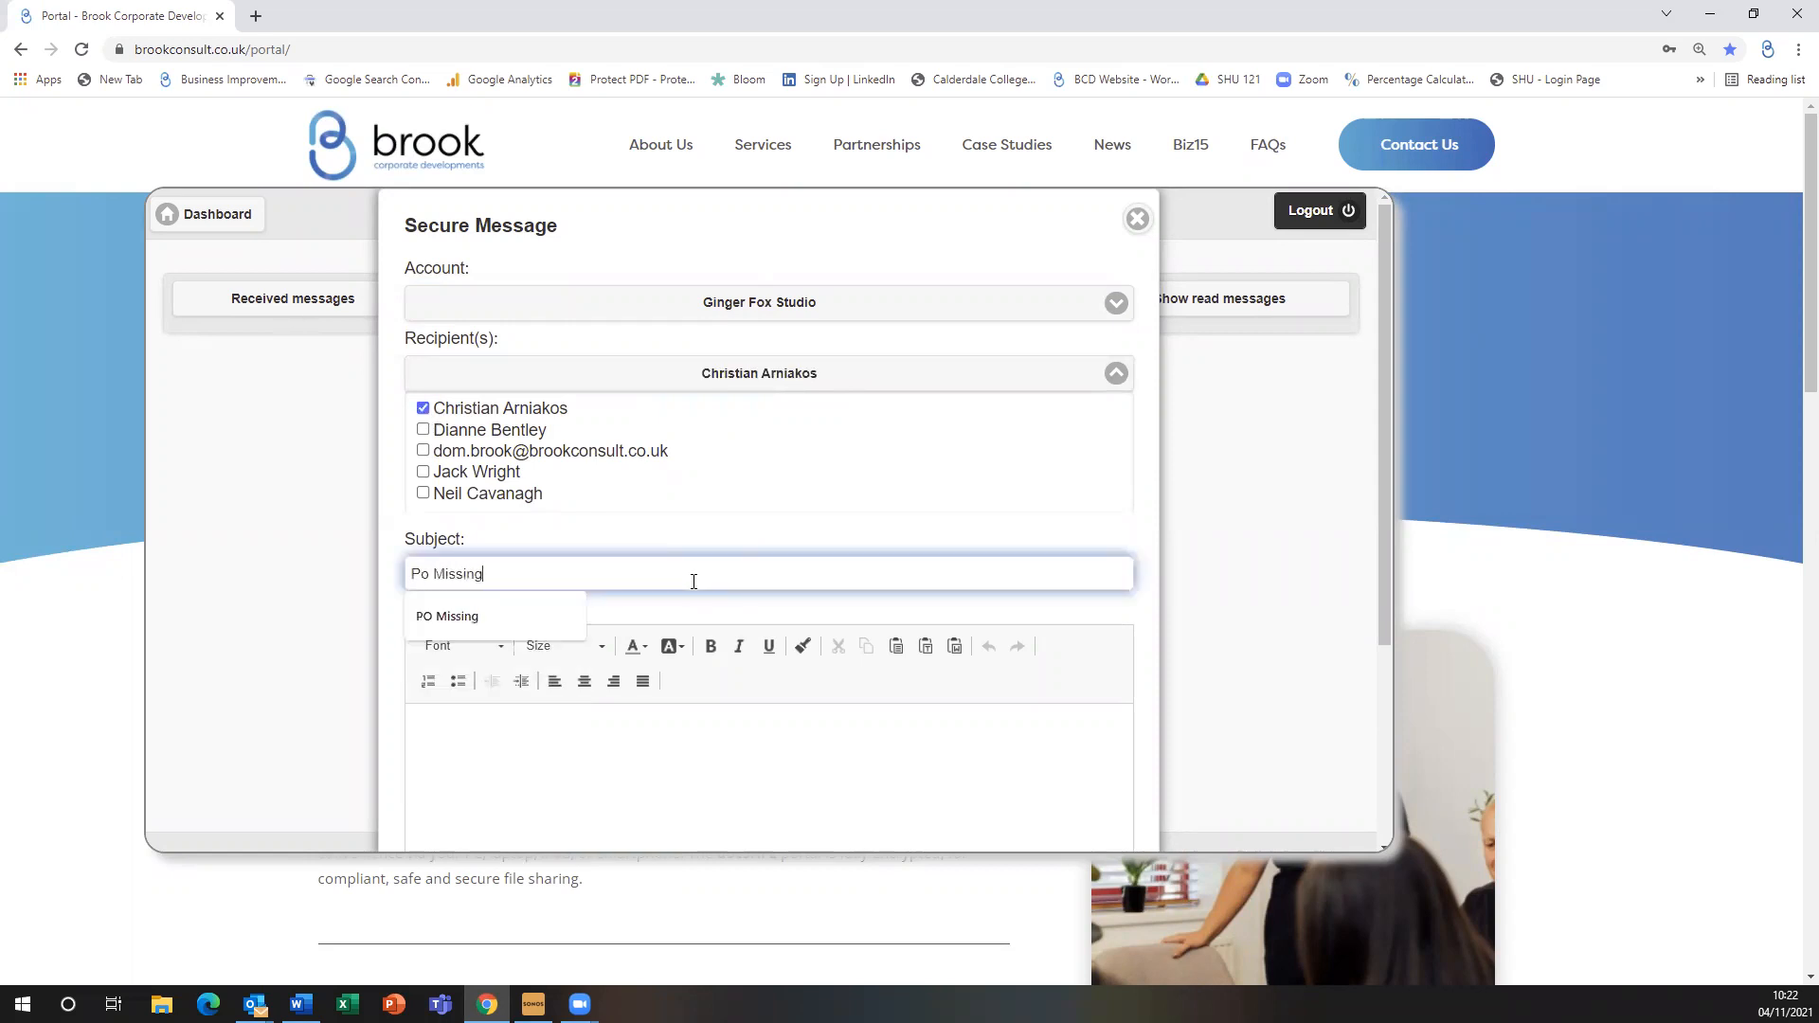
pyautogui.click(659, 722)
pyautogui.write('Plea')
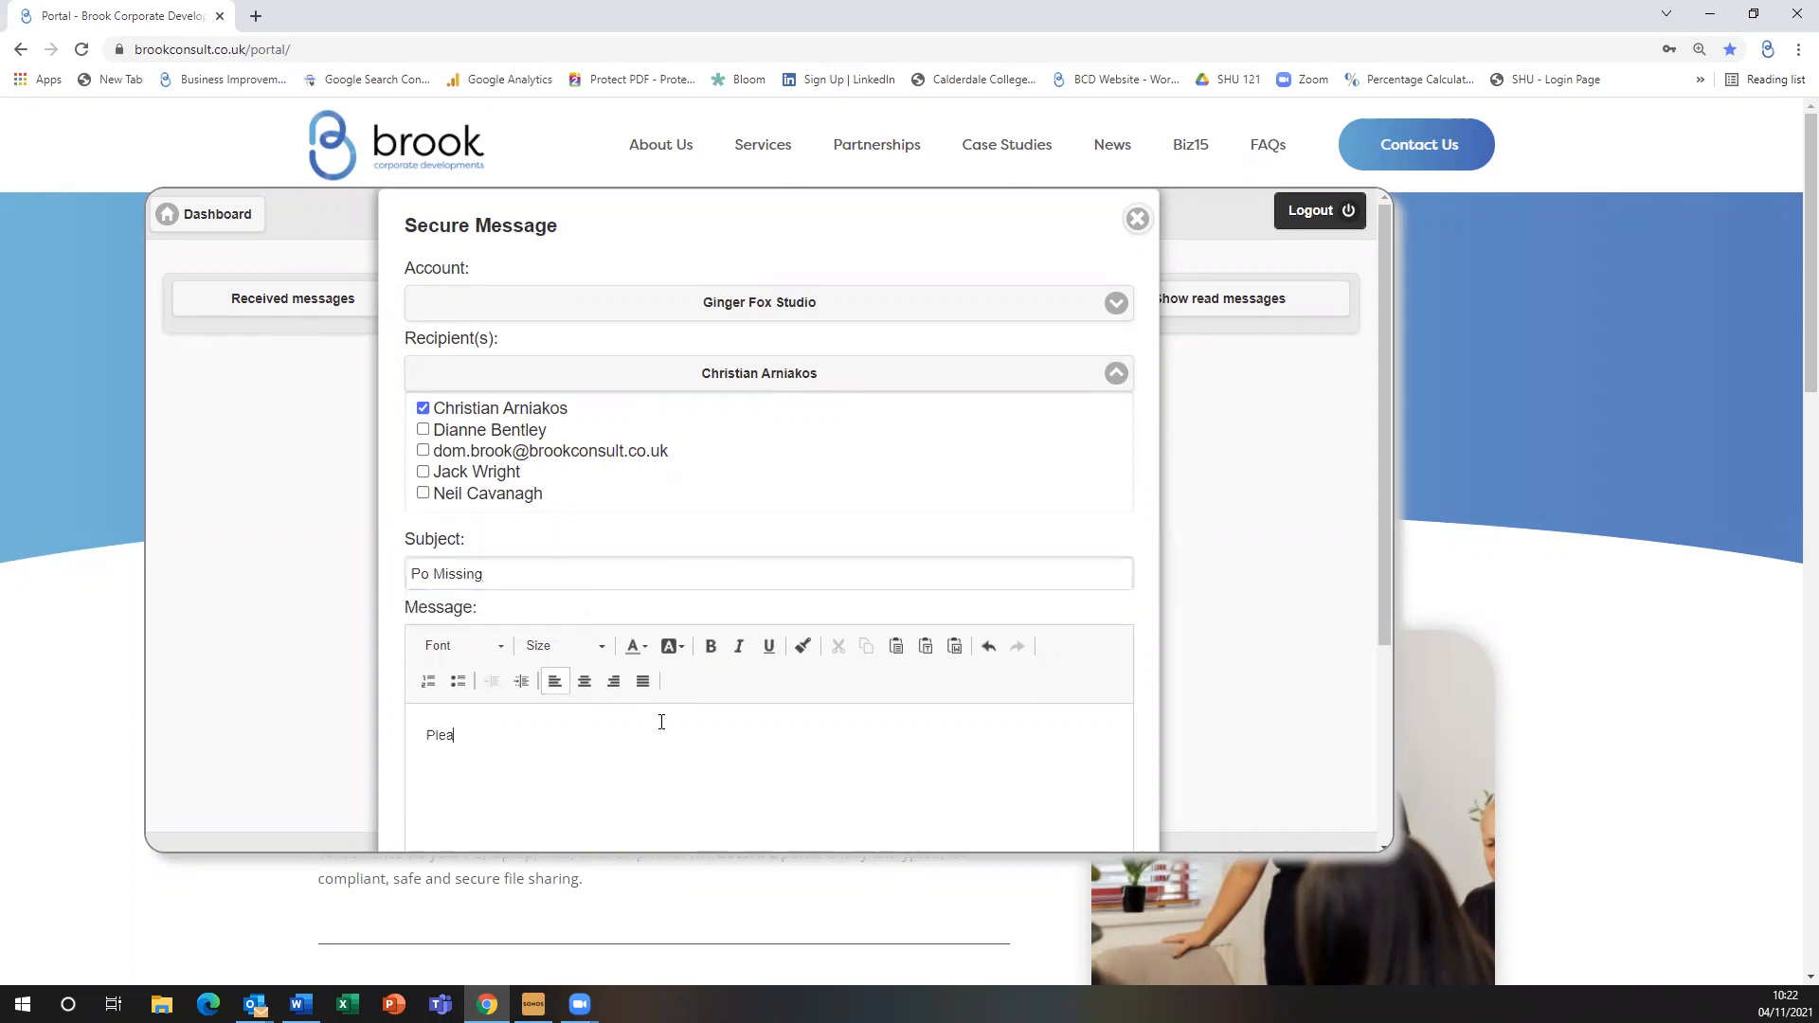
pyautogui.write('se submit PO')
pyautogui.scroll(-7, 662, 723)
pyautogui.scroll(7, 830, 383)
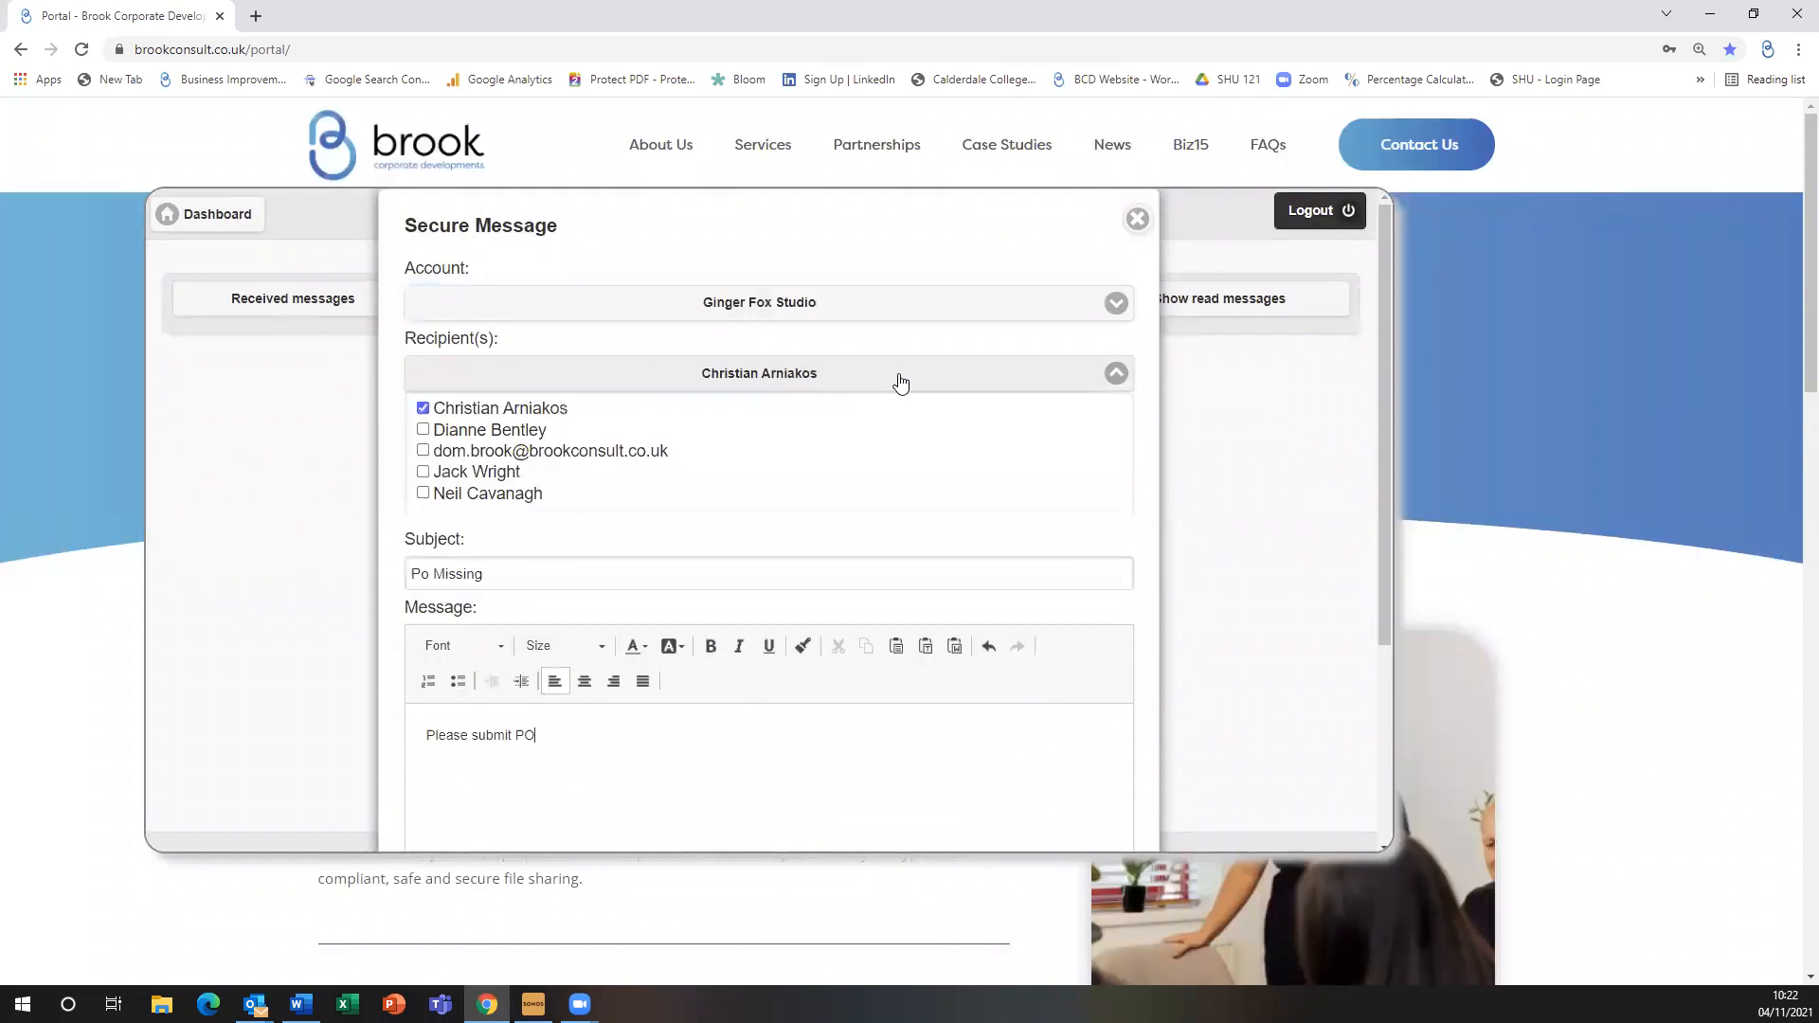
pyautogui.click(1137, 221)
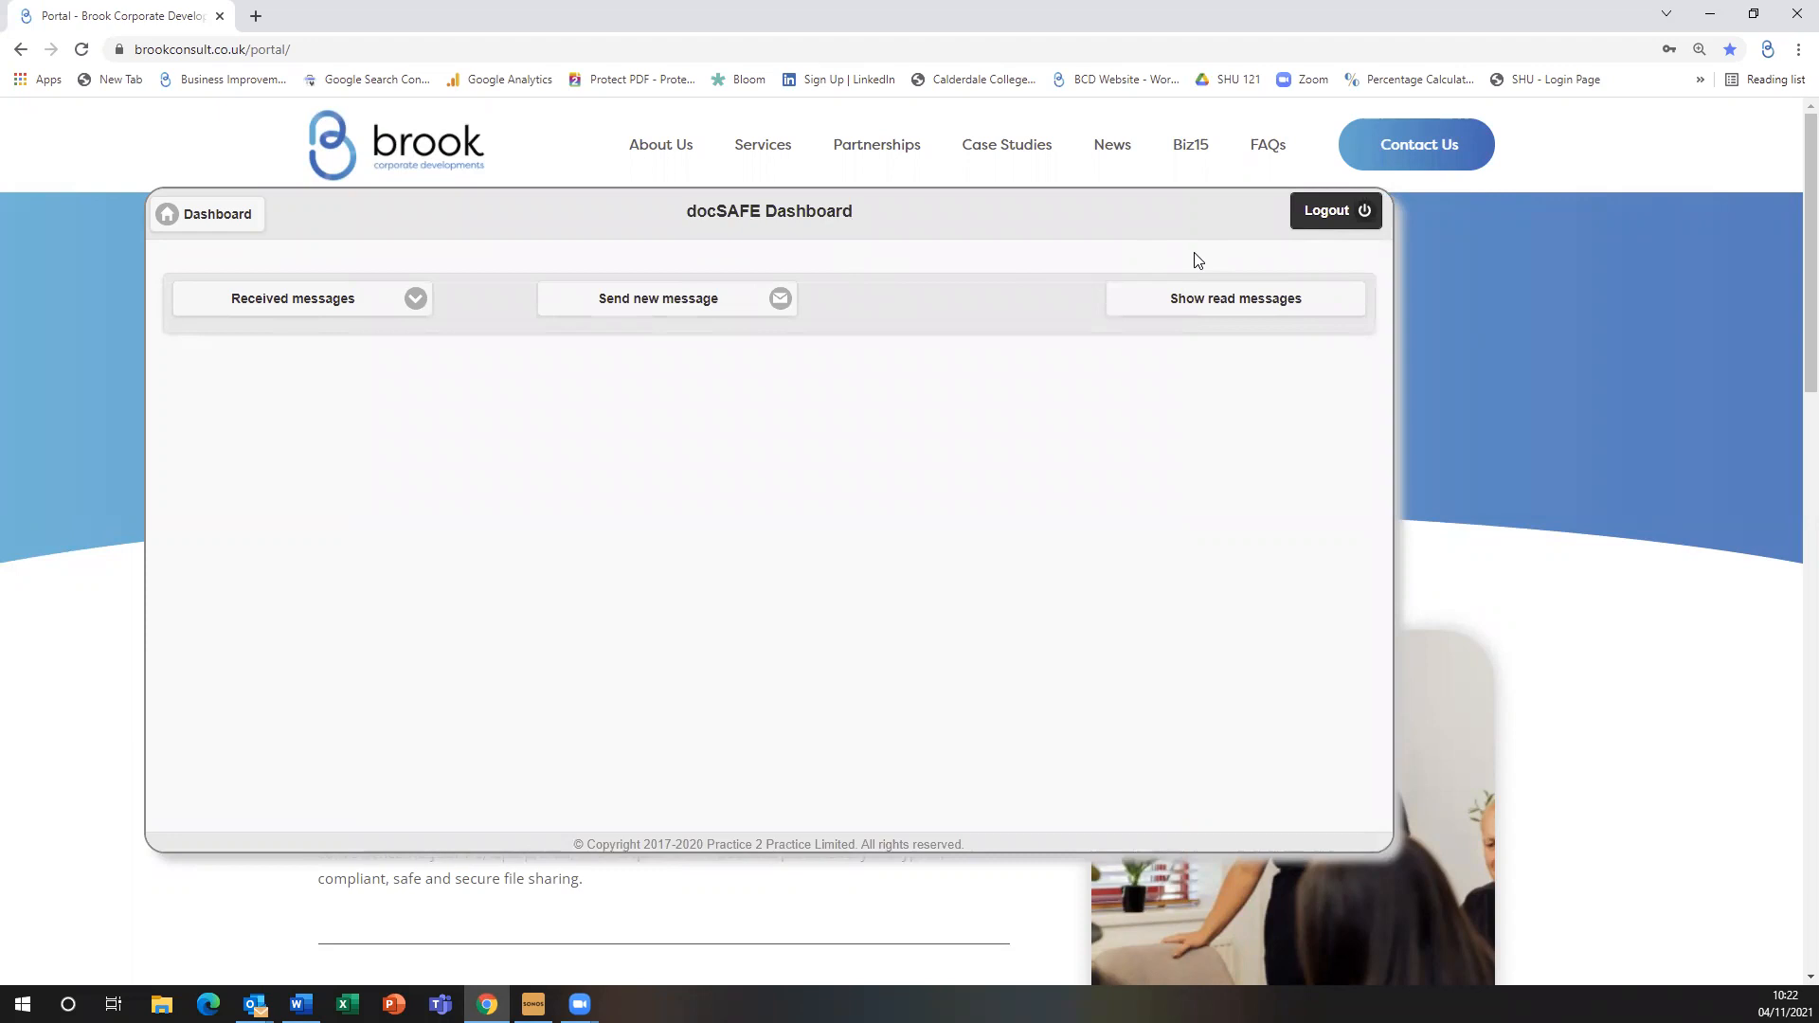
pyautogui.click(234, 226)
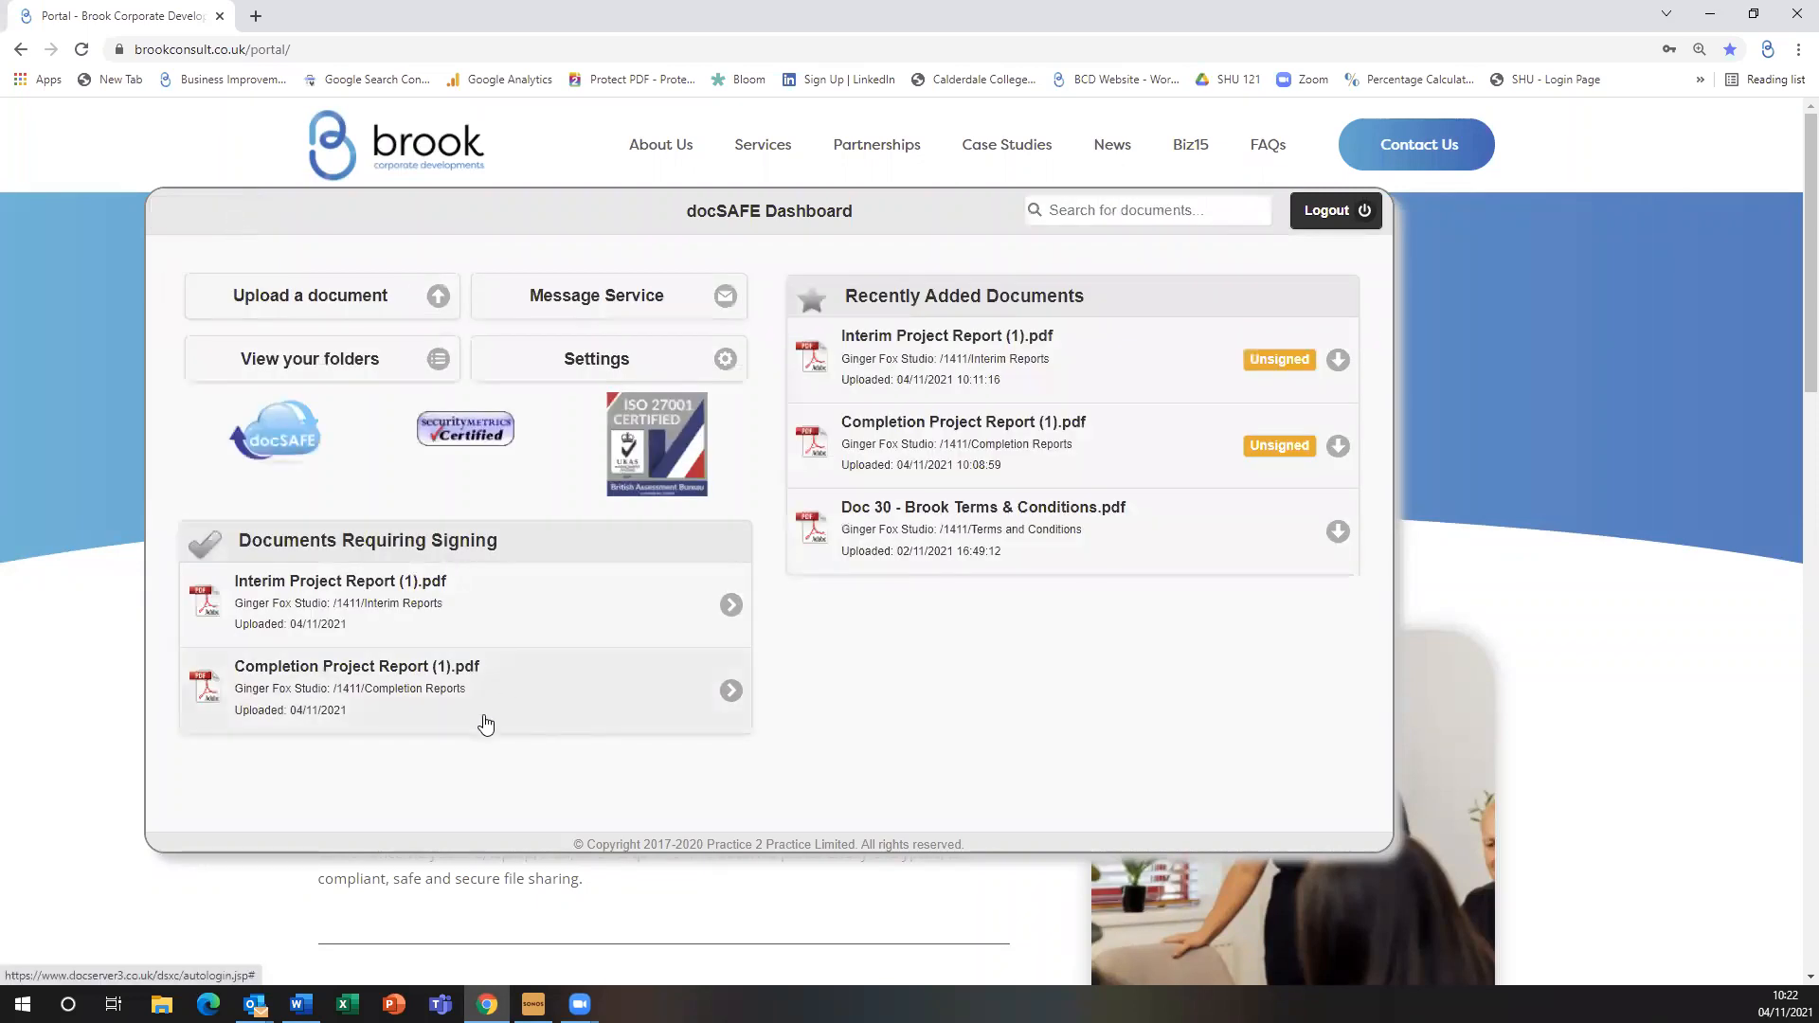
pyautogui.click(255, 1005)
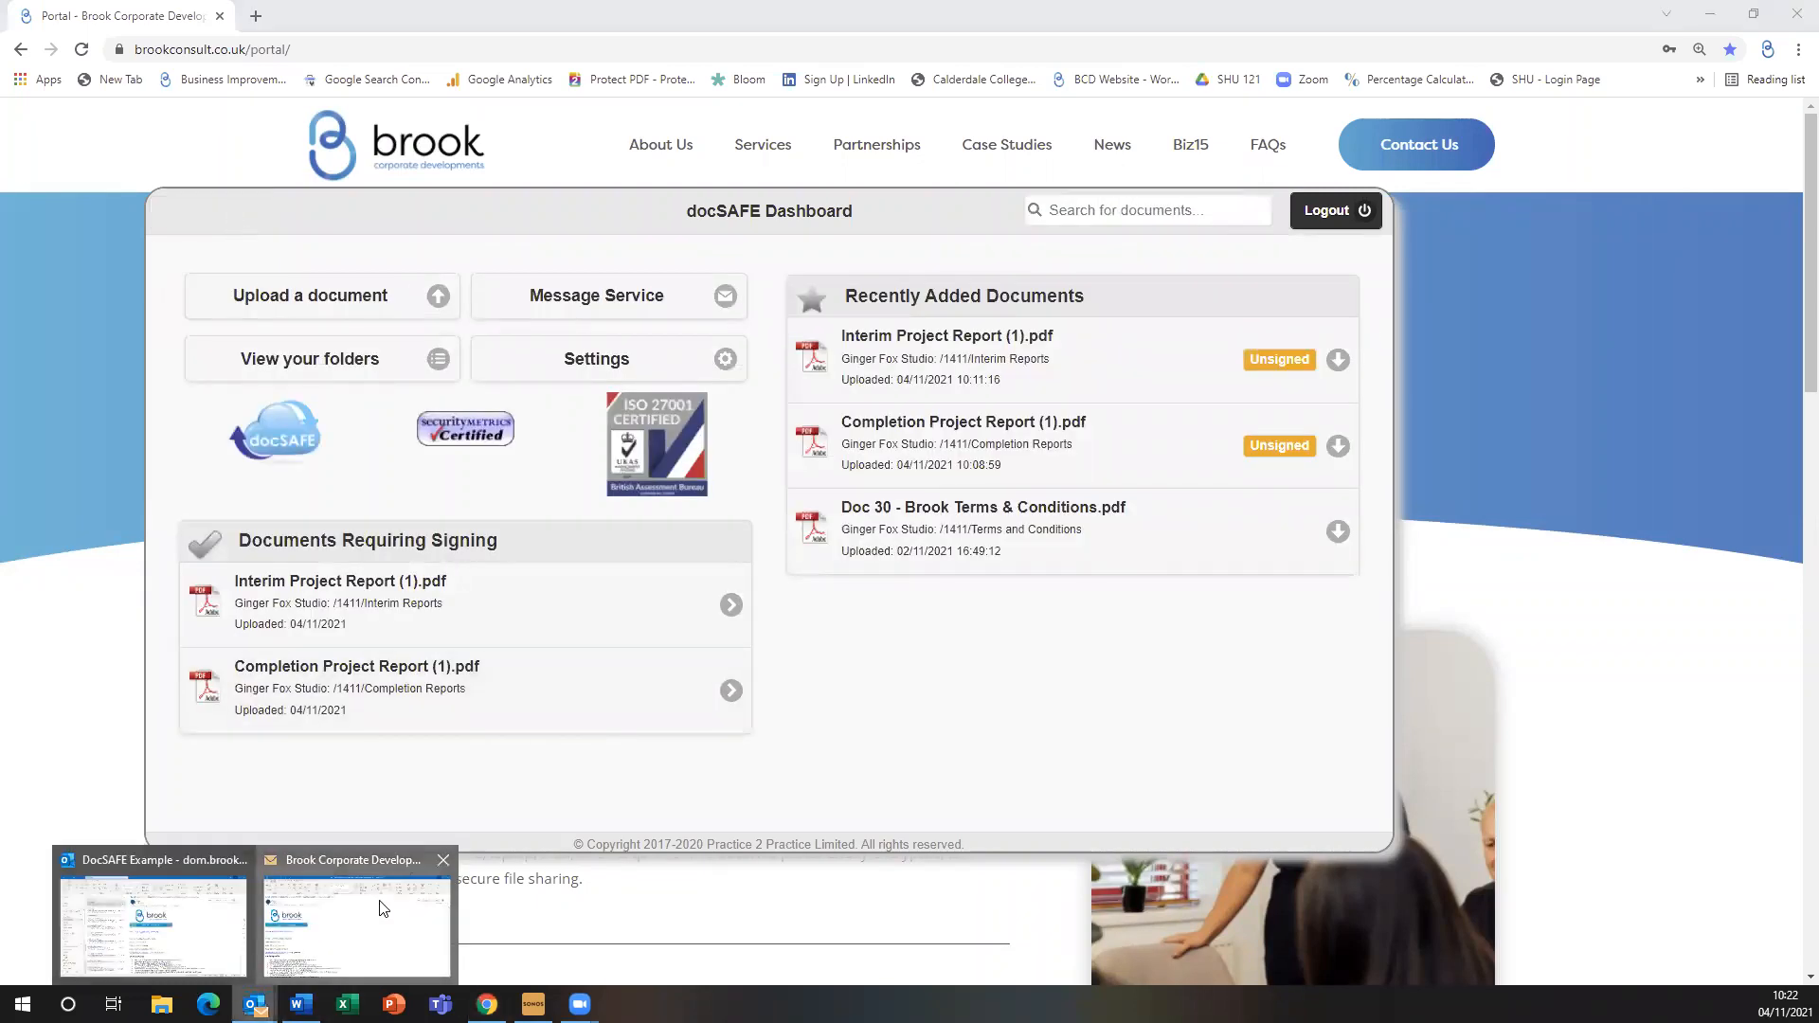
# Bring the docSAFE notification email to the front and close the sender's contact card
pyautogui.click(357, 926)
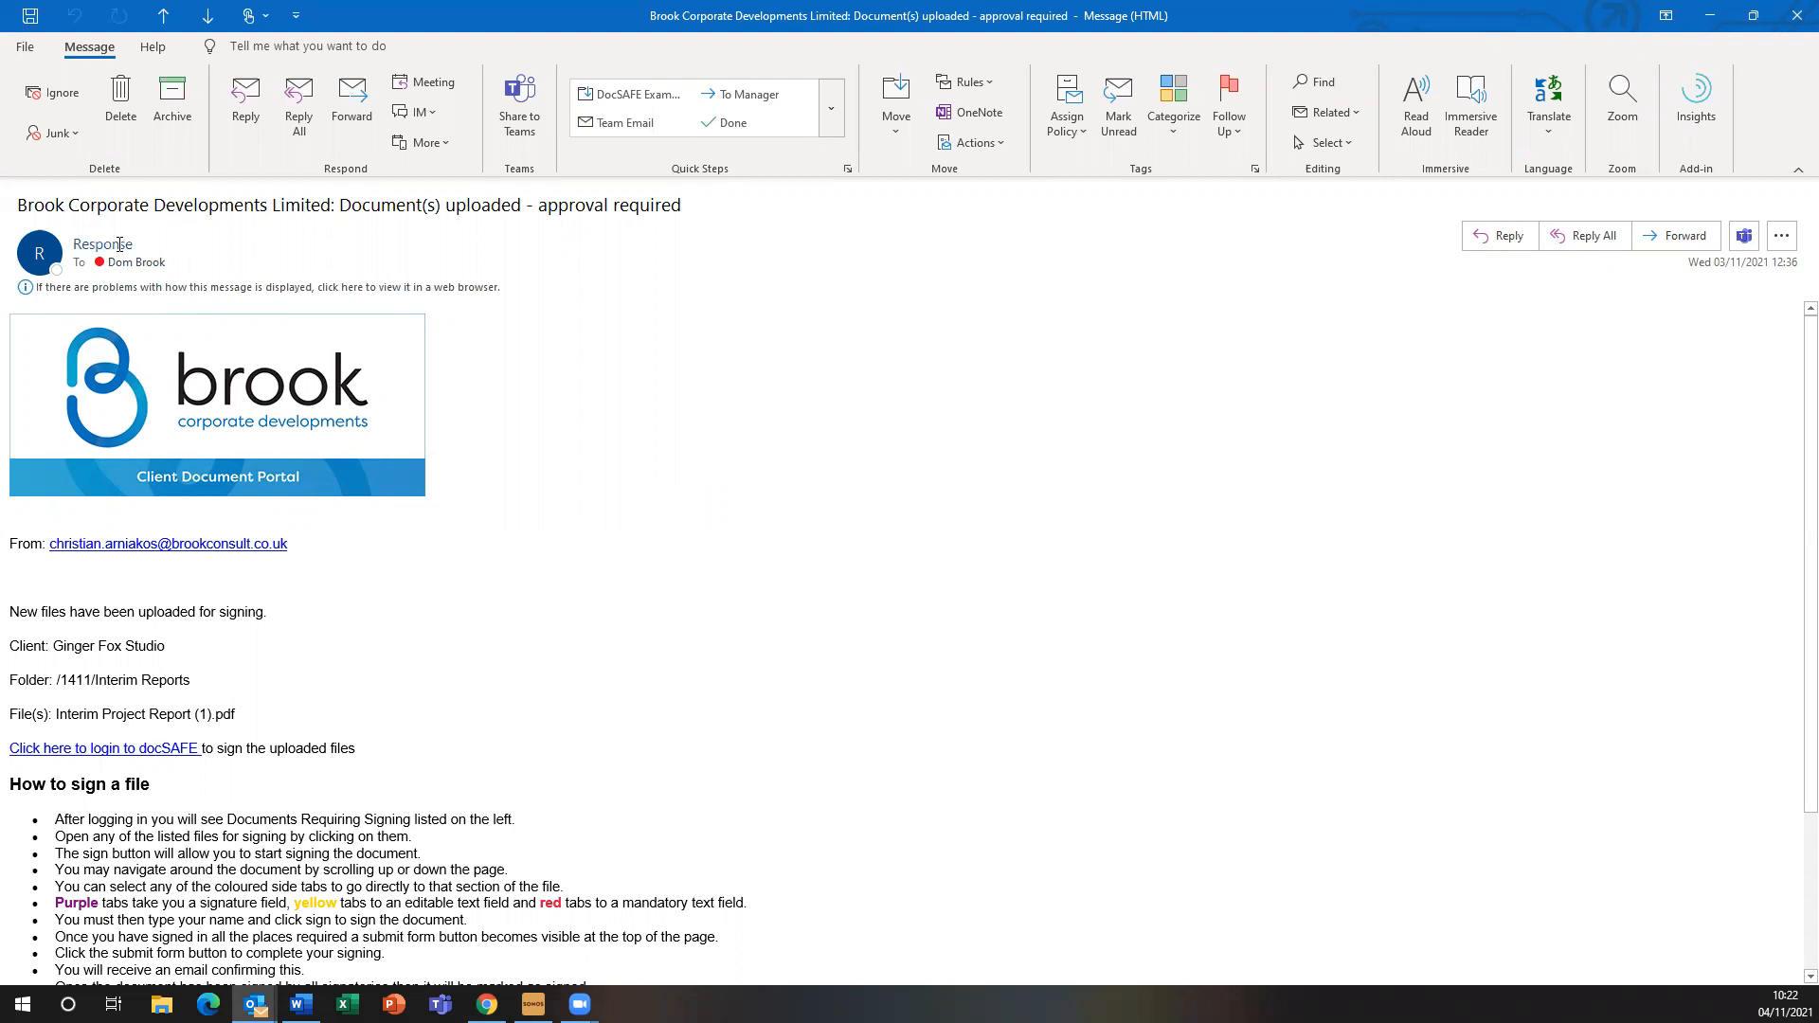
pyautogui.moveTo(119, 244)
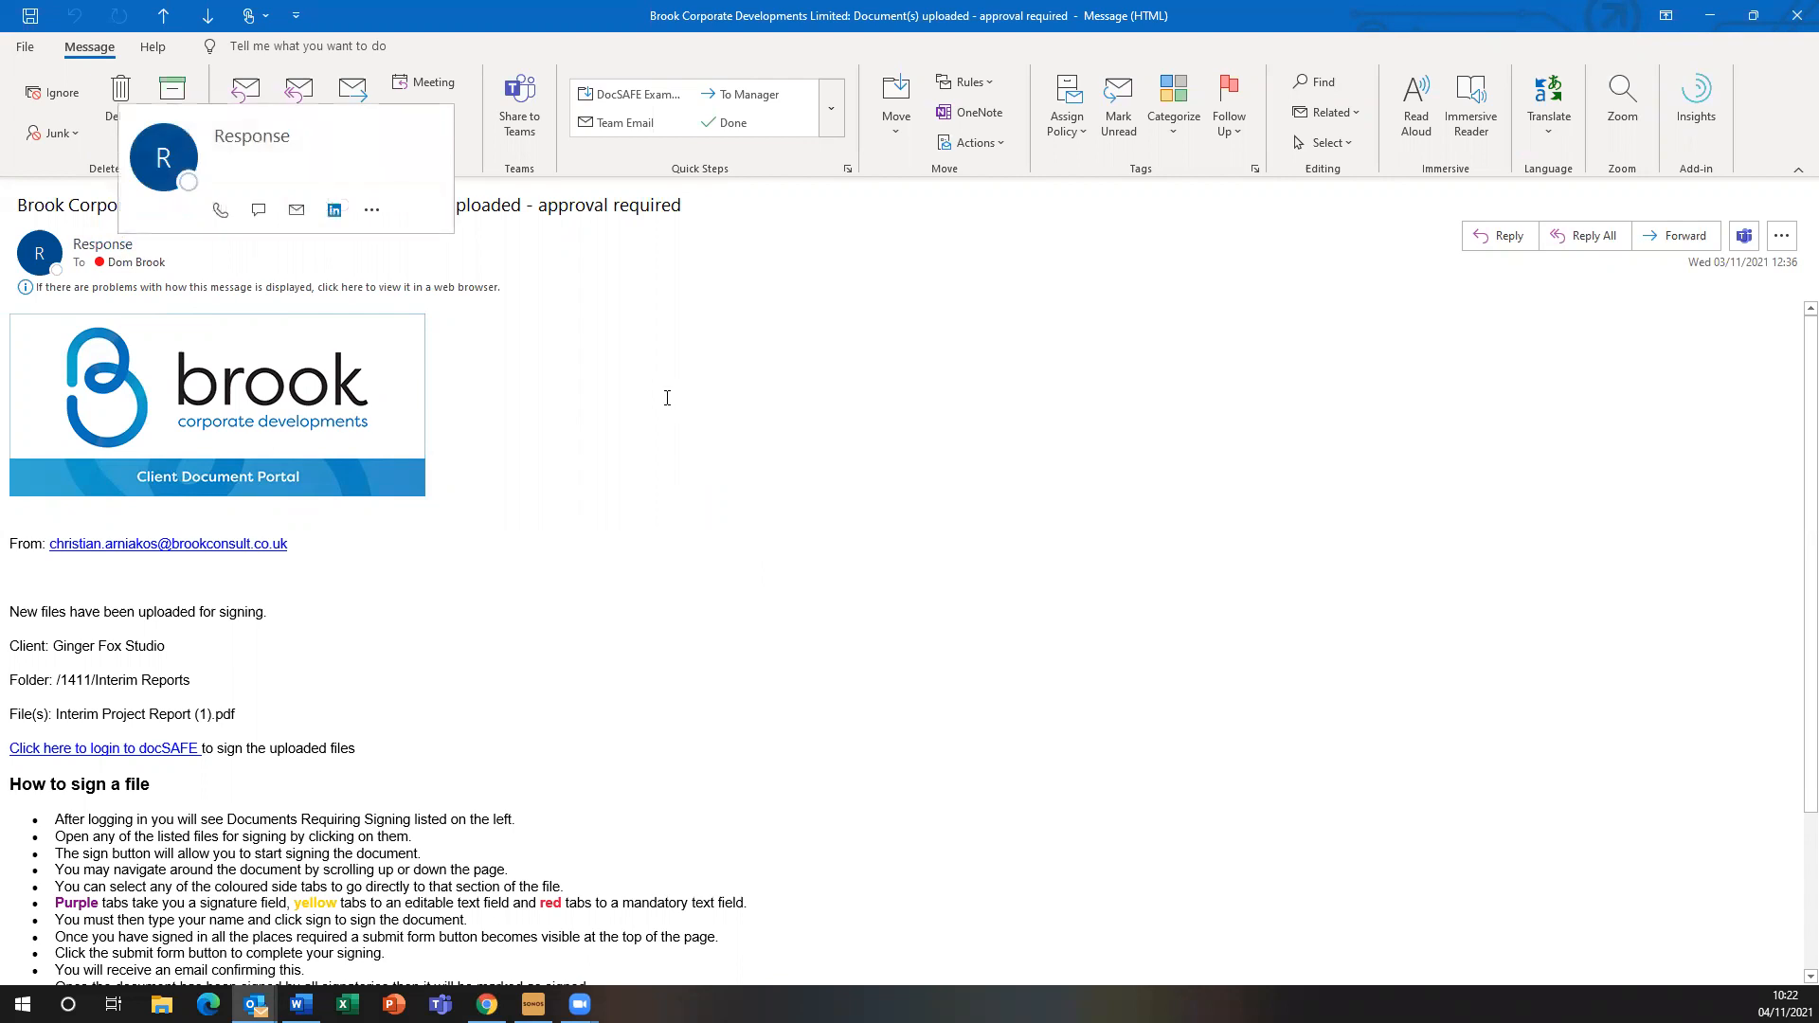
pyautogui.click(962, 601)
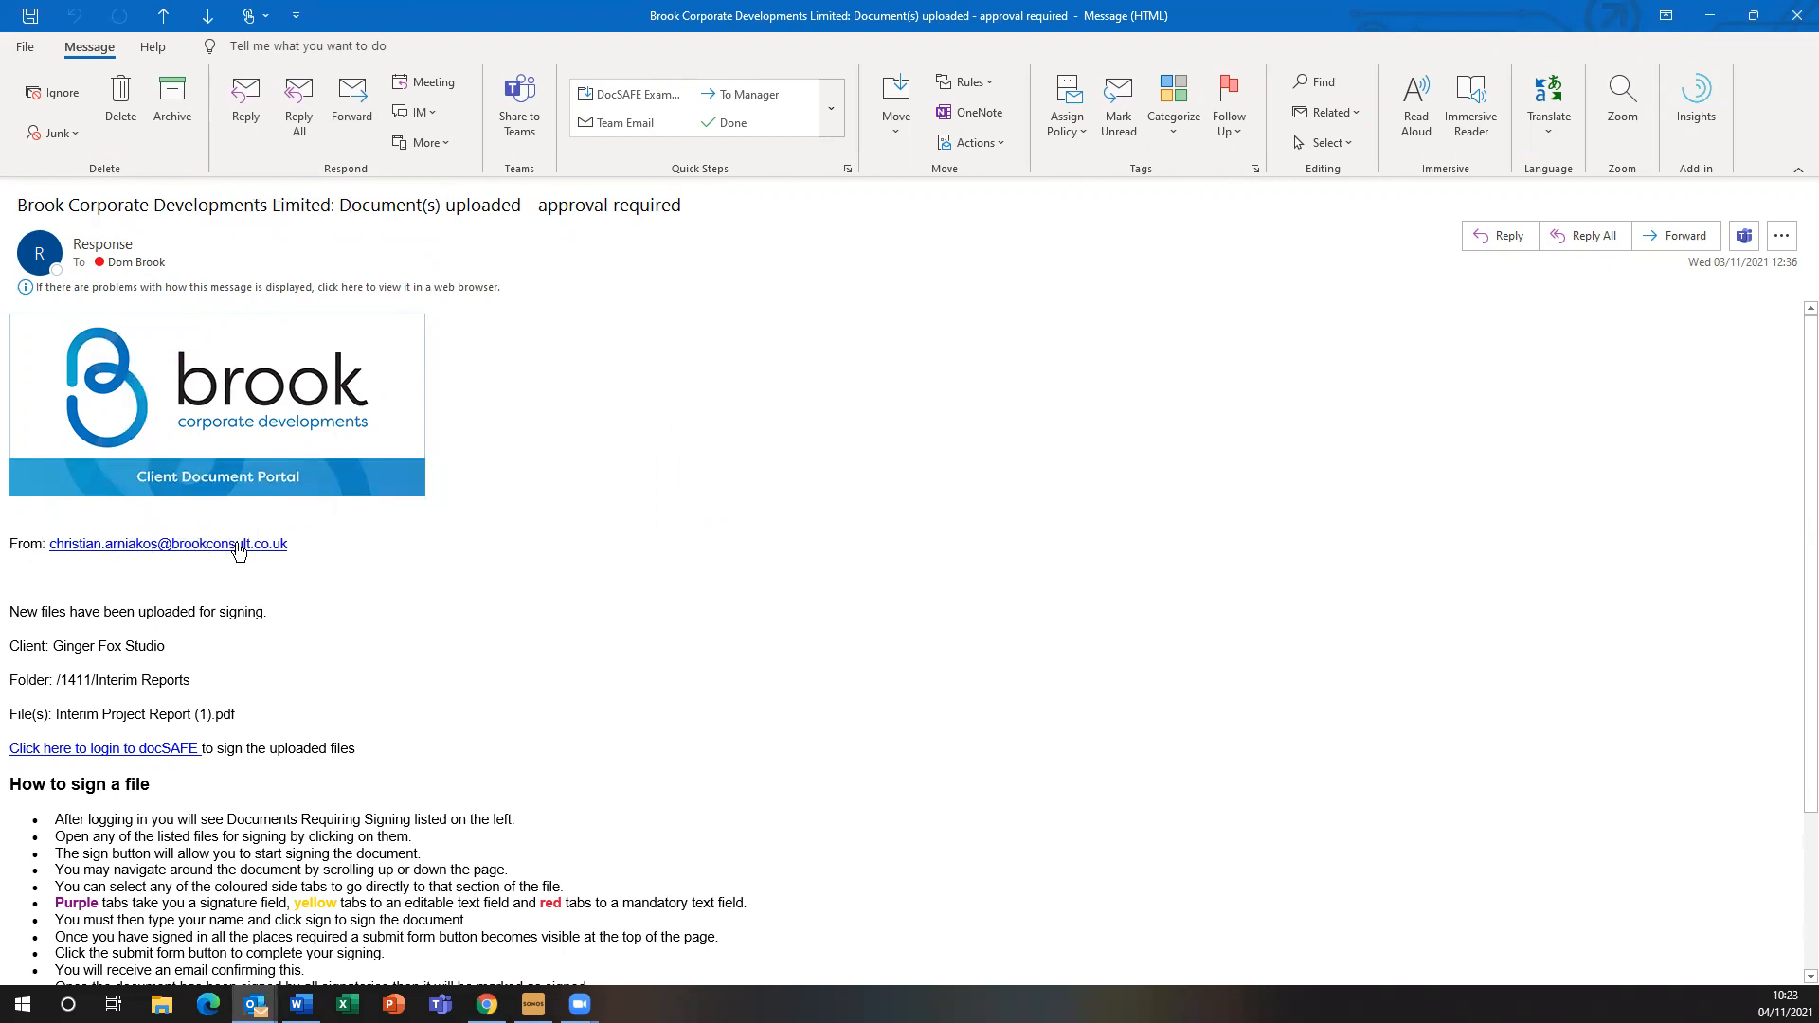
# Highlight the email's Client, Folder and File(s) lines in turn to point them out
pyautogui.moveTo(12, 645); pyautogui.dragTo(589, 669)
pyautogui.moveTo(134, 650); pyautogui.dragTo(74, 656)
pyautogui.click(546, 711)
pyautogui.scroll(-1, 357, 613)
pyautogui.tripleClick(215, 593)
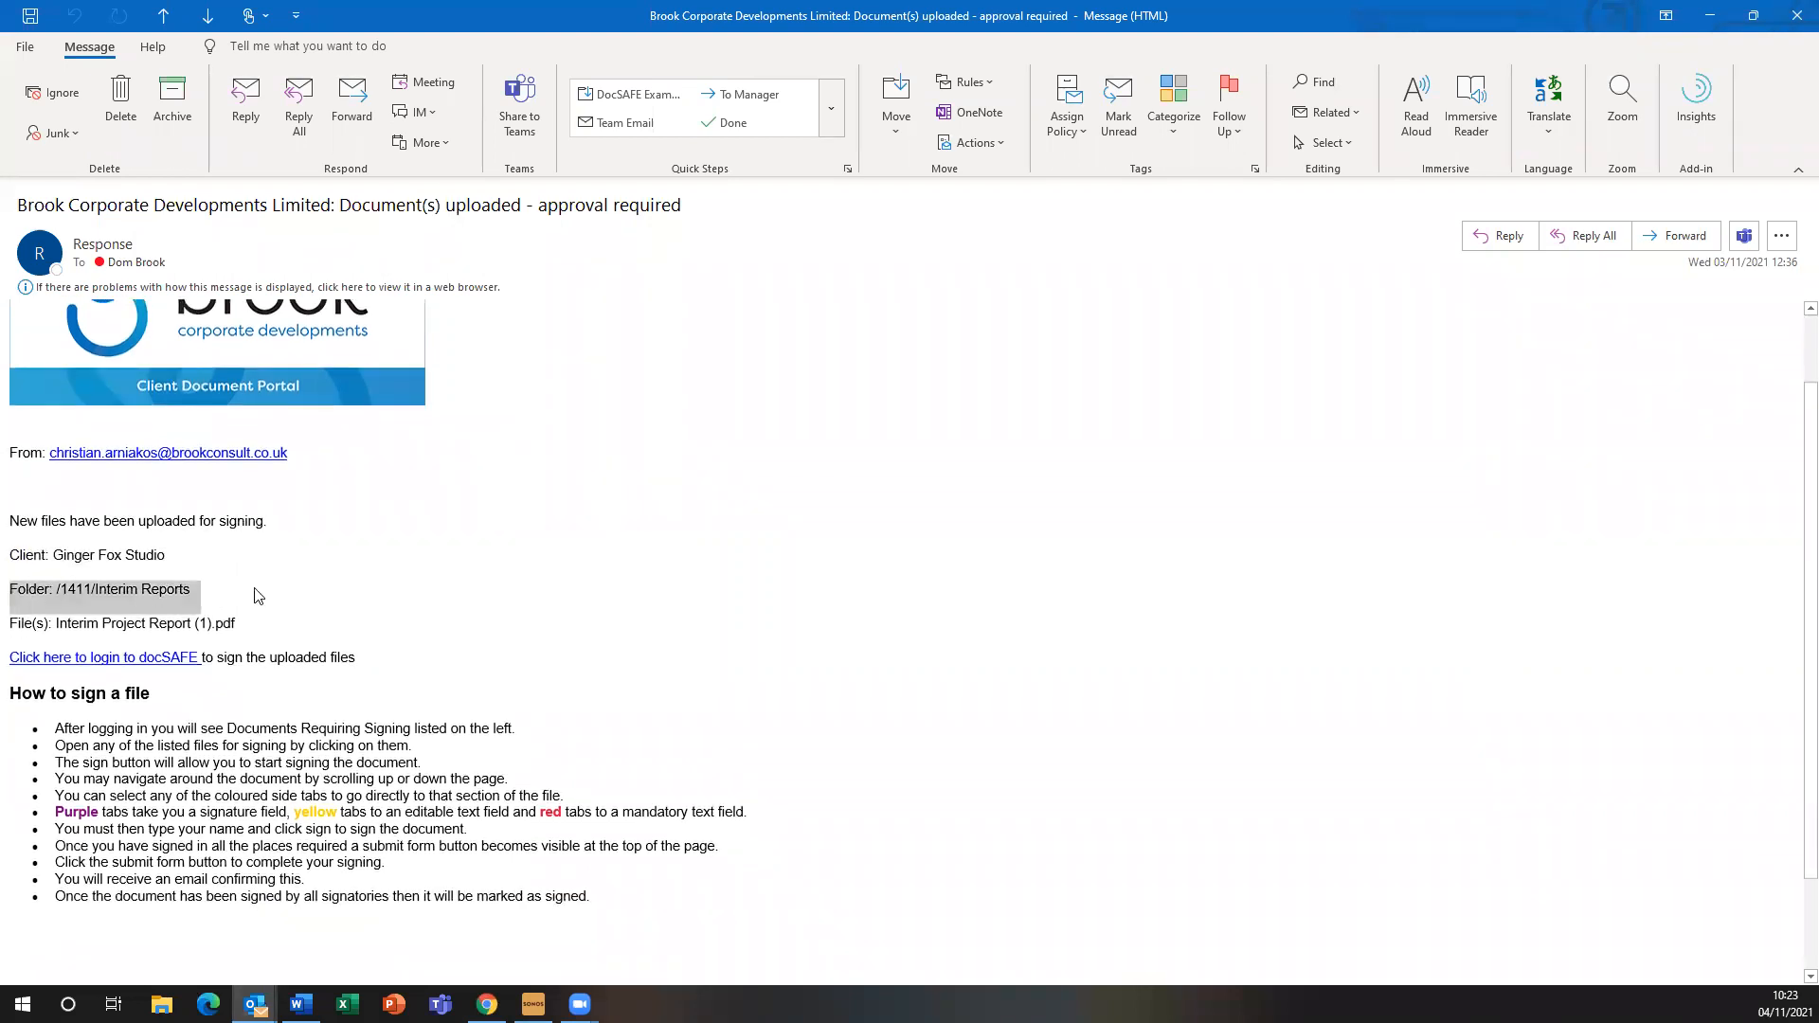
pyautogui.click(360, 613)
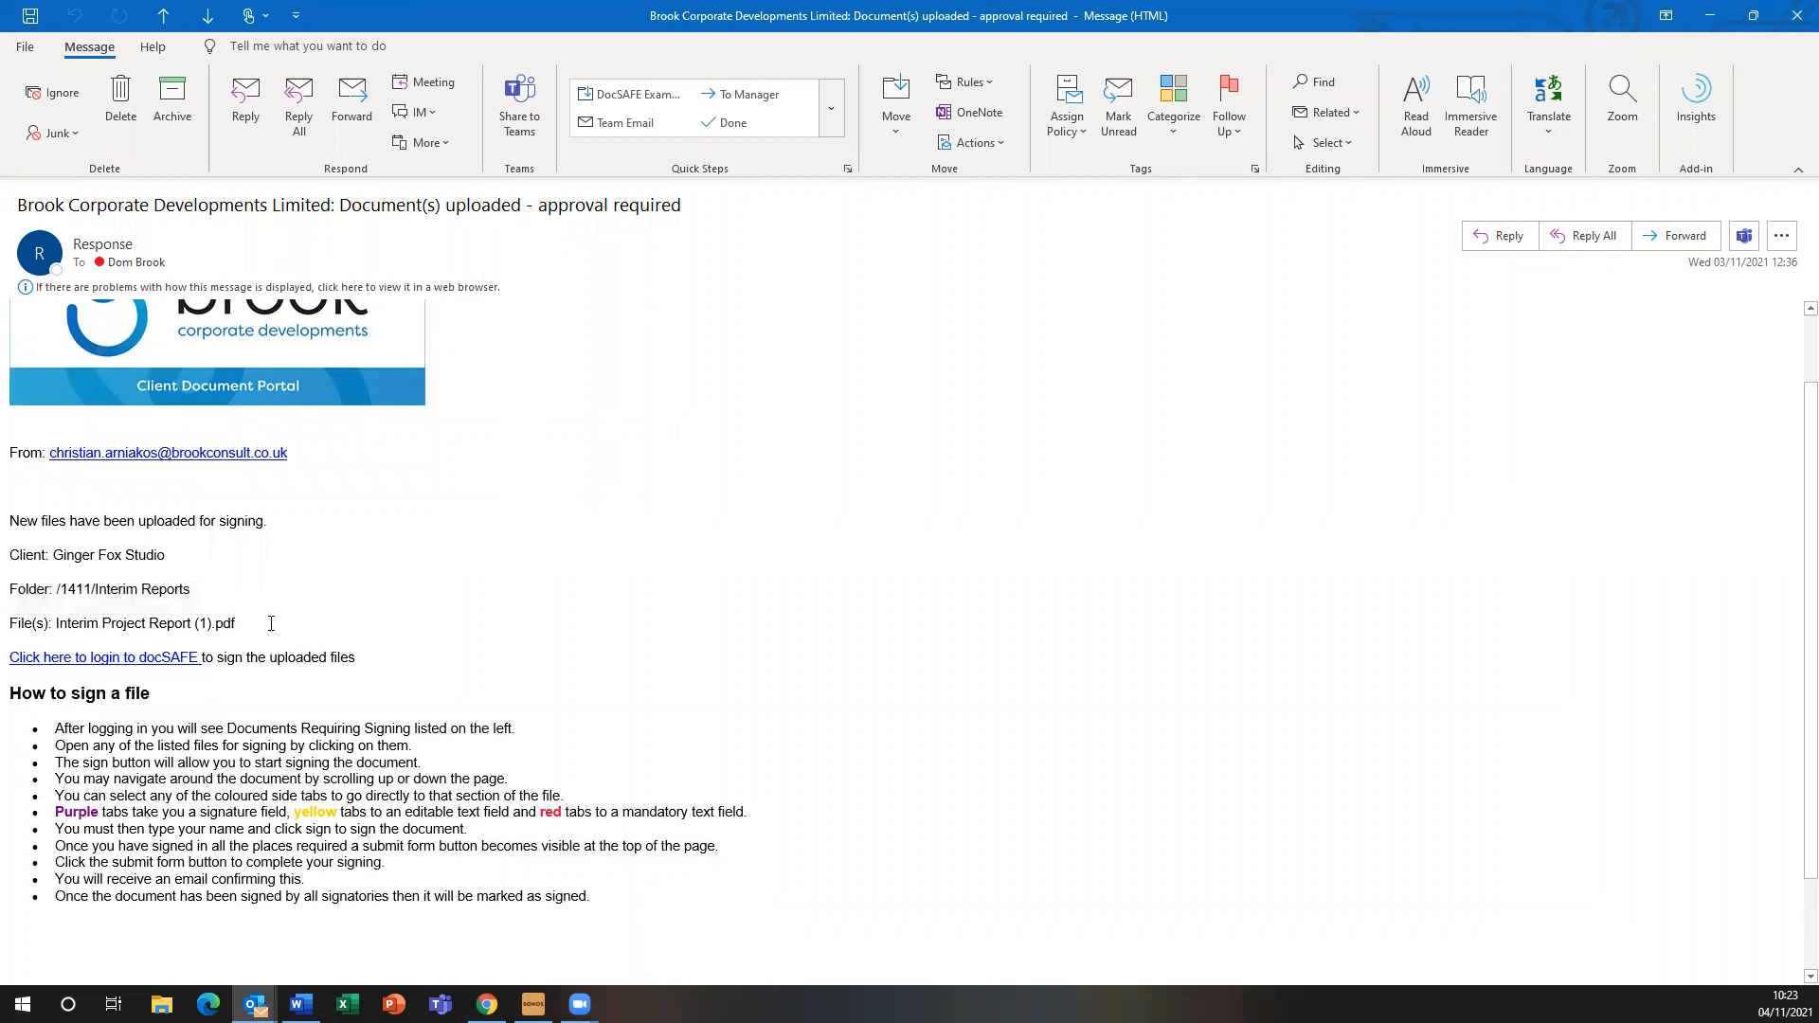
pyautogui.tripleClick(271, 624)
pyautogui.click(400, 621)
pyautogui.scroll(1, 165, 660)
# Follow the 'Click here to login to docSAFE' link and scroll to the portal's Login Here form
pyautogui.click(177, 749)
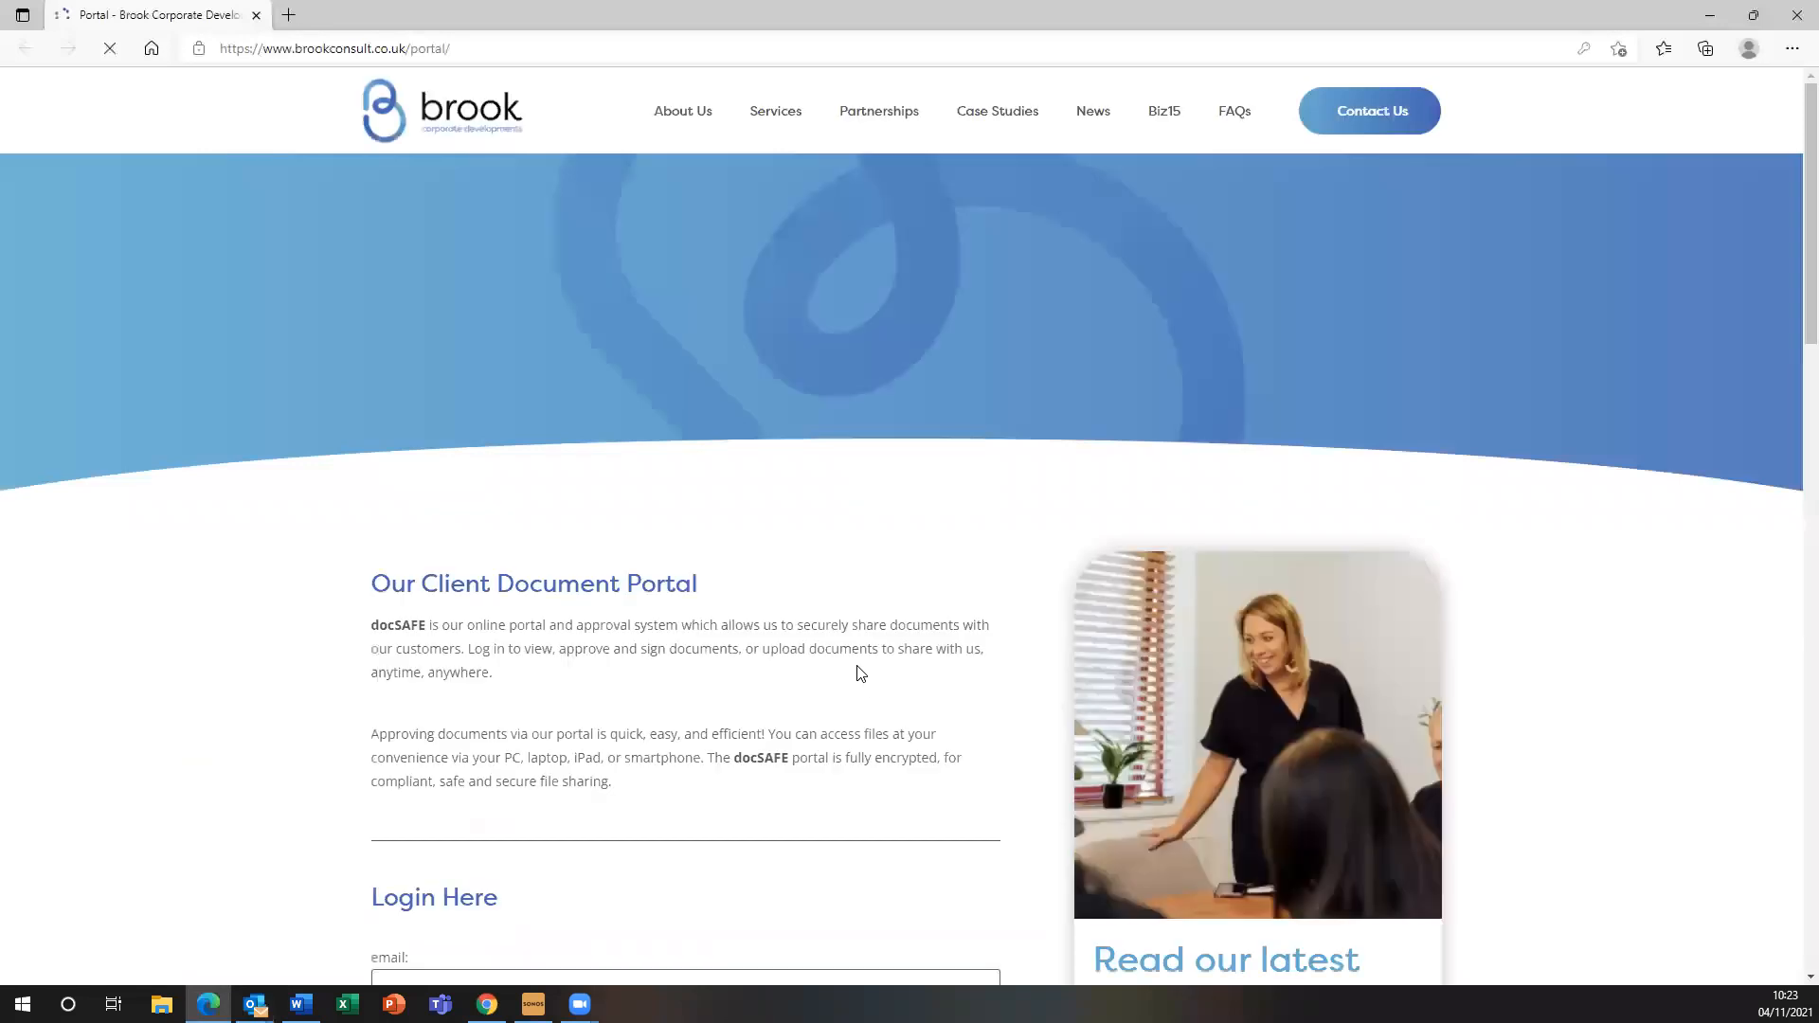
pyautogui.scroll(-5, 859, 674)
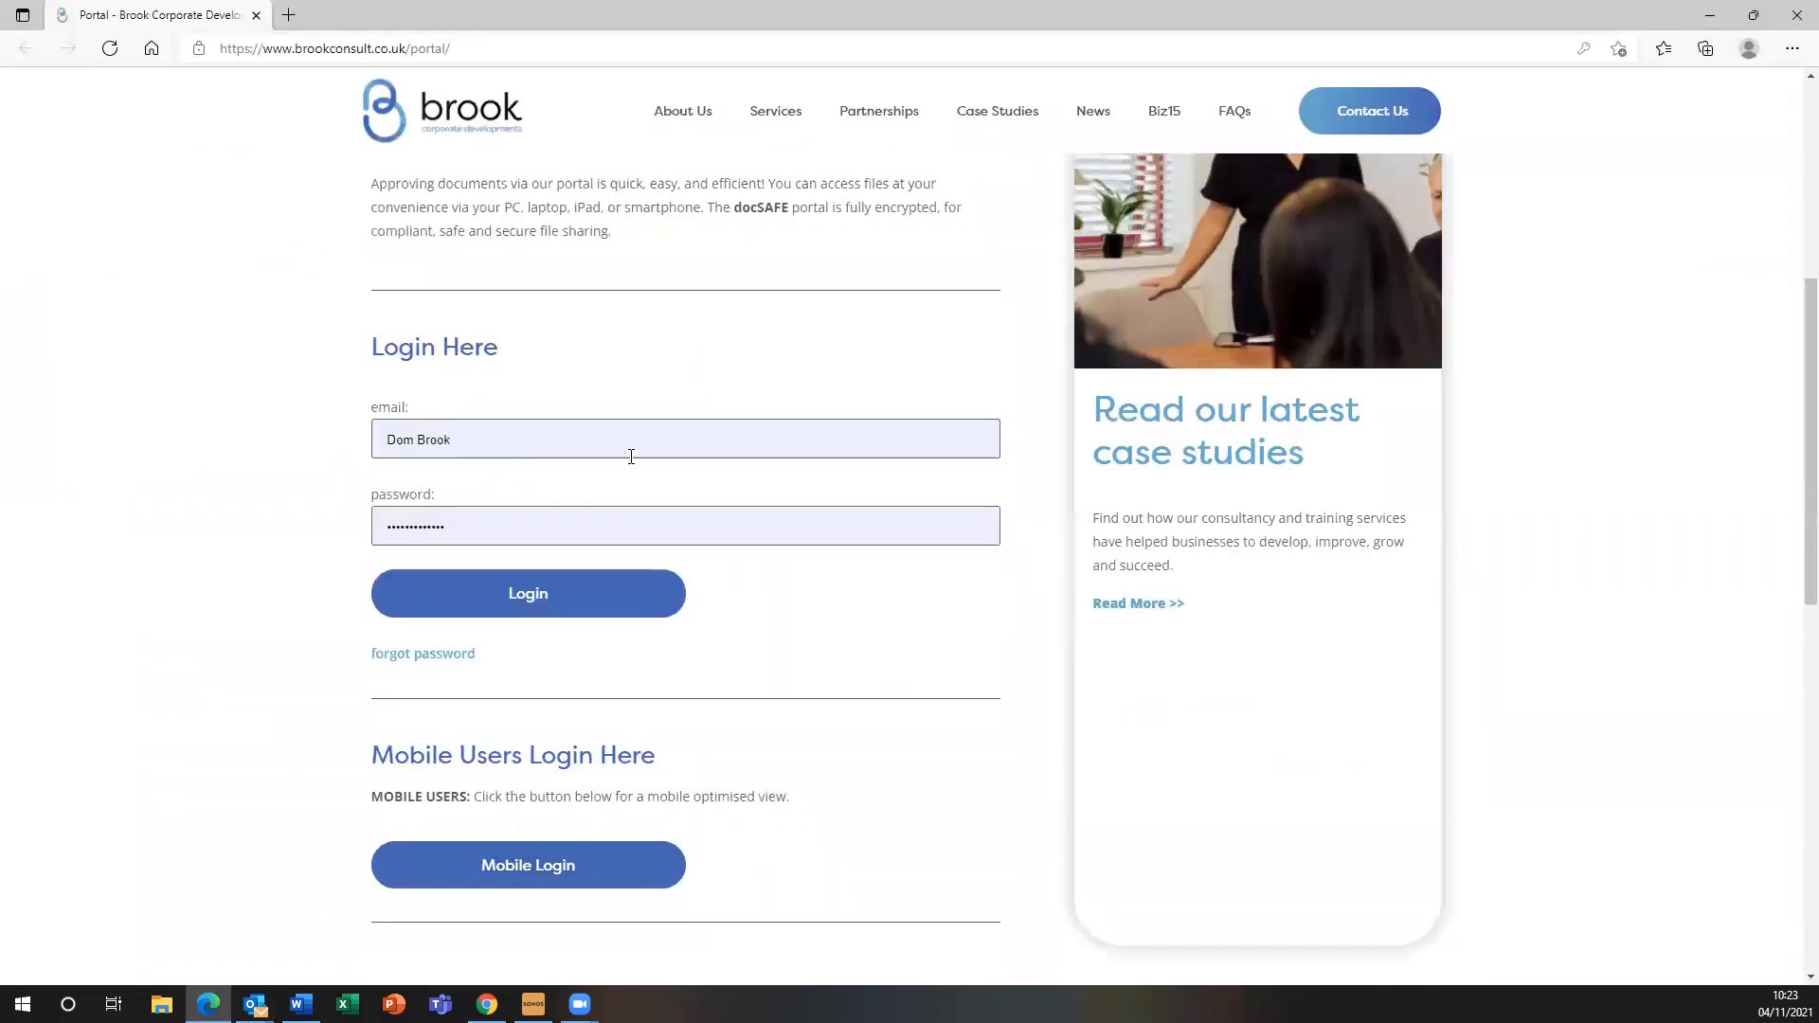